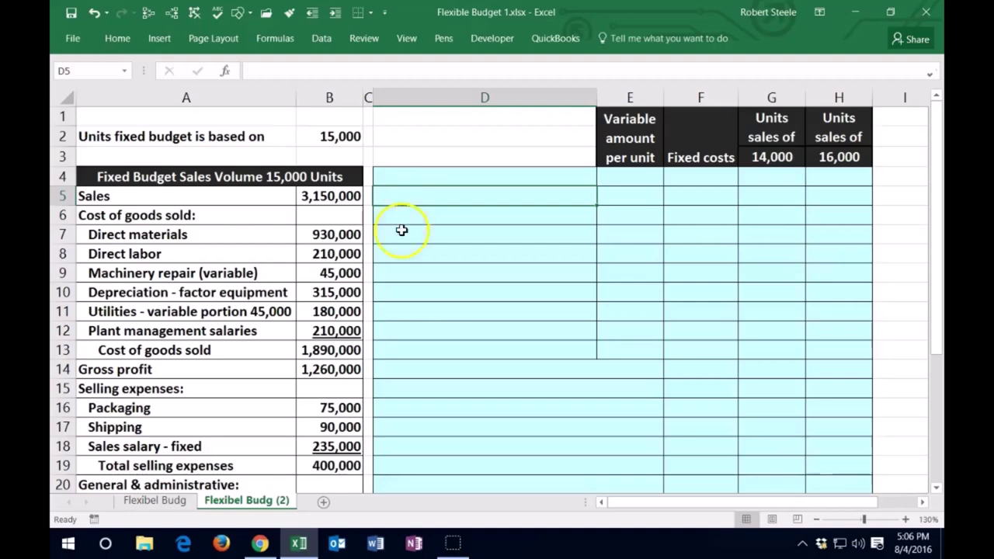
Step: Label cell D4, the first row of the blank flexible budget, as "Sales"
scroll(407, 373, "down", 3)
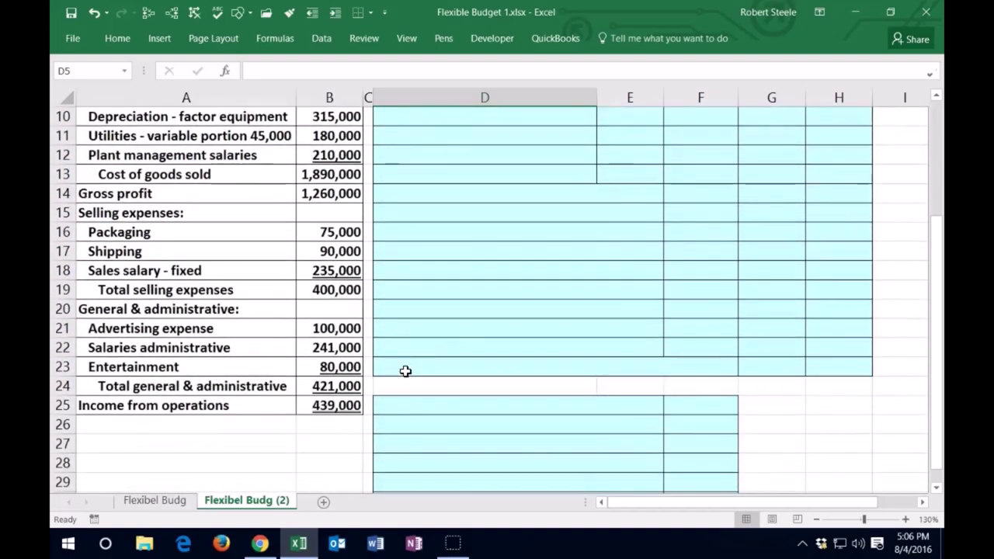
scroll(401, 379, "up", 2)
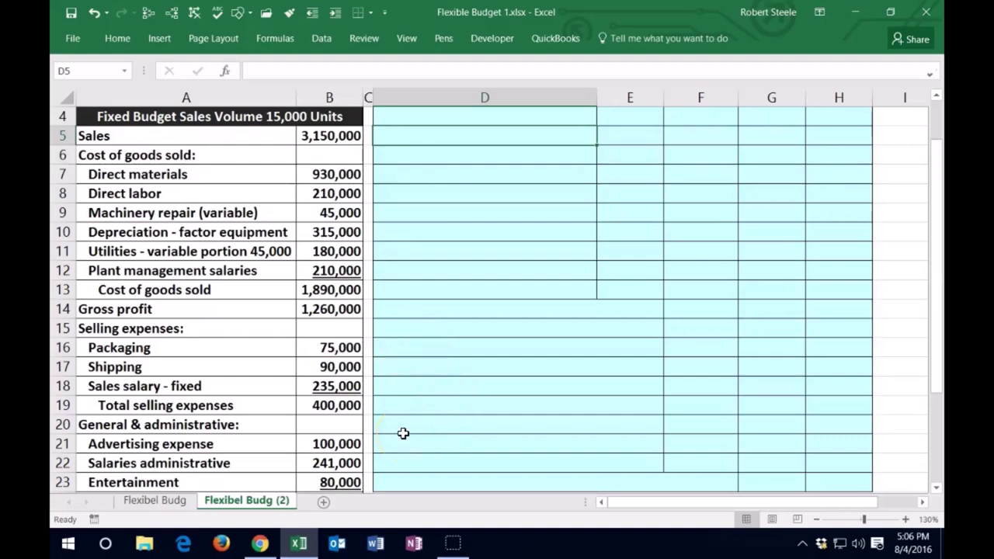
scroll(425, 402, "up", 3)
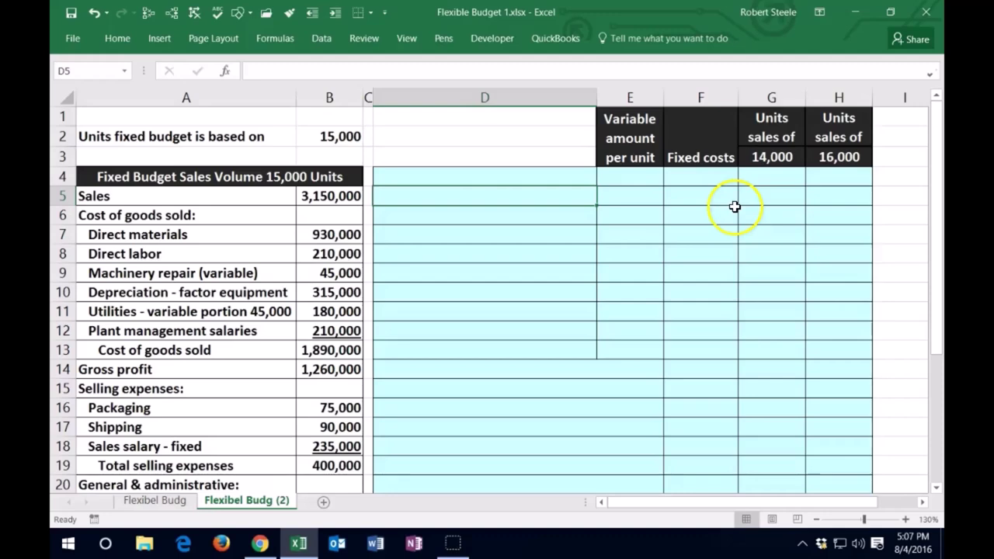
left_click(429, 173)
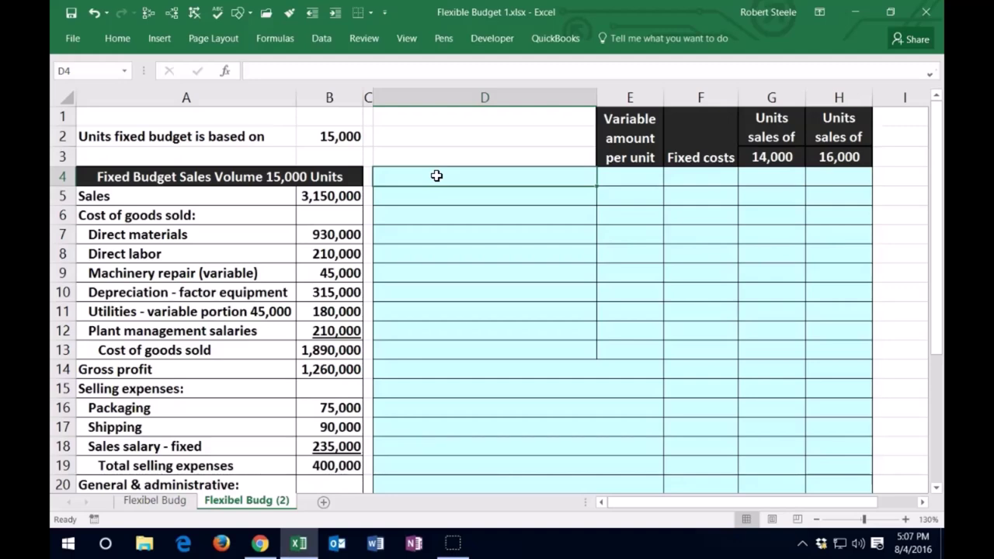
type("Sales")
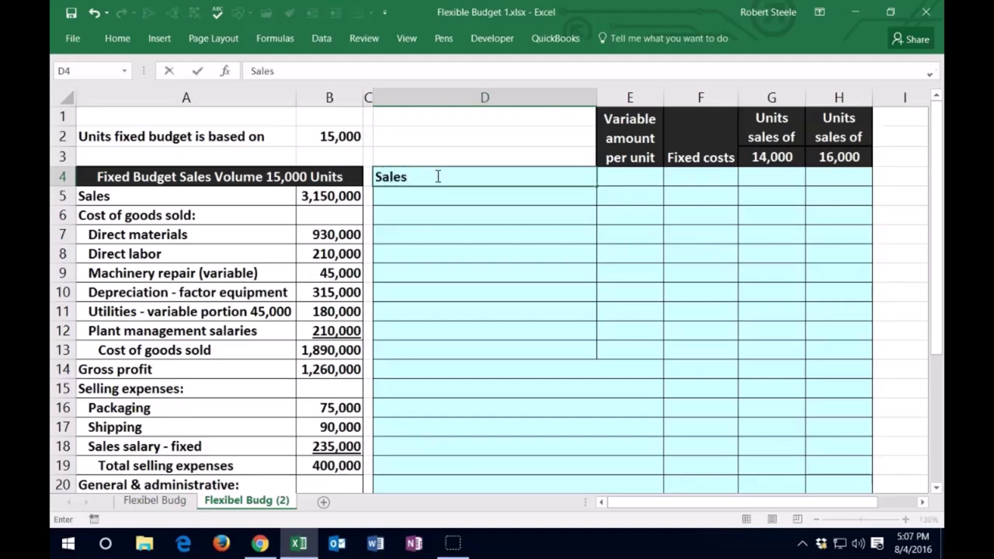
key("Tab")
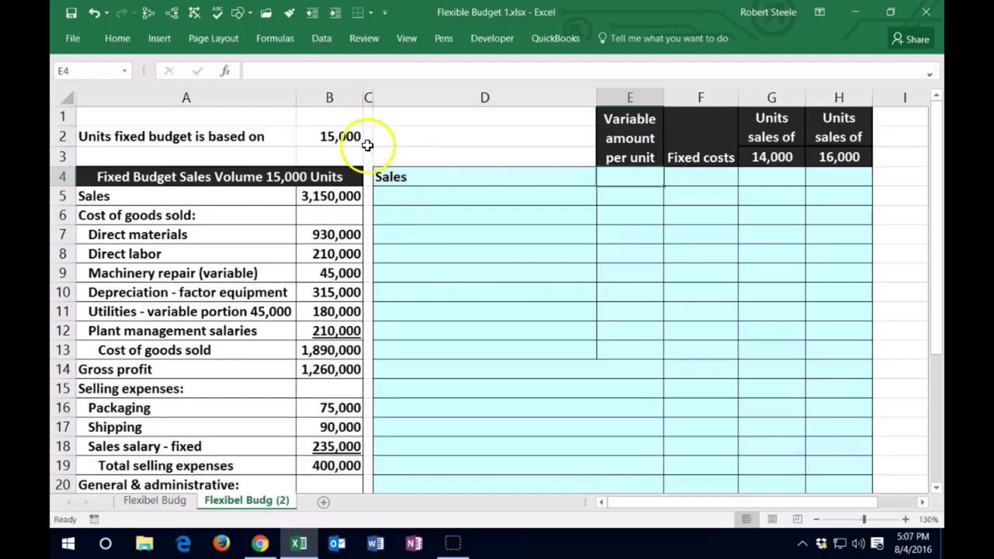
Step: Calculate the sales amount per unit in E4 by dividing 3150000 by the budgeted units in B2
type("=")
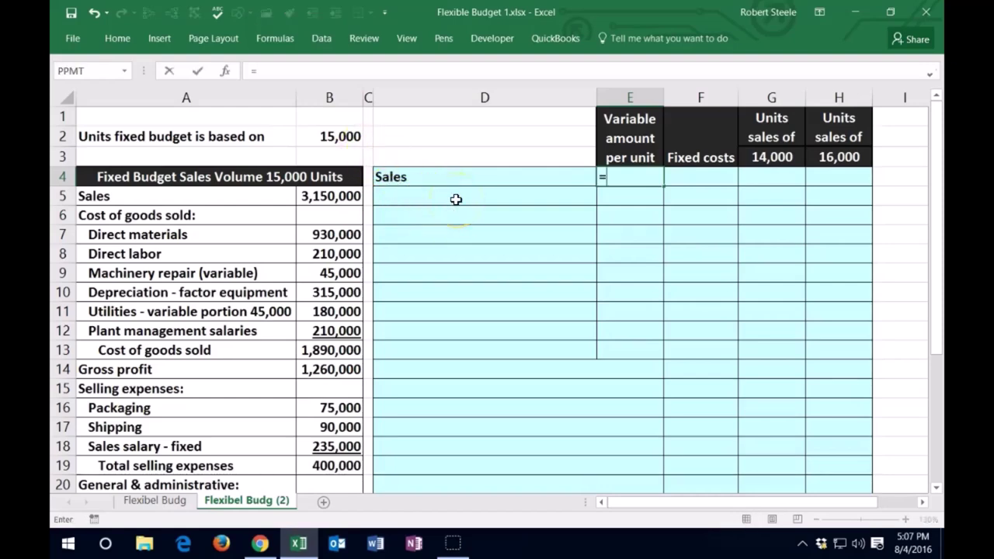
type("3150")
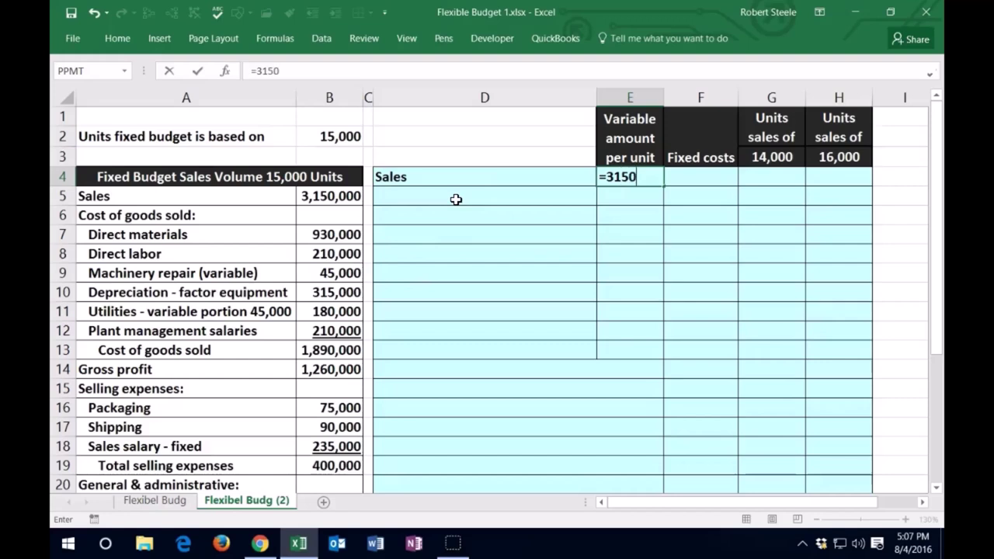
type("000/")
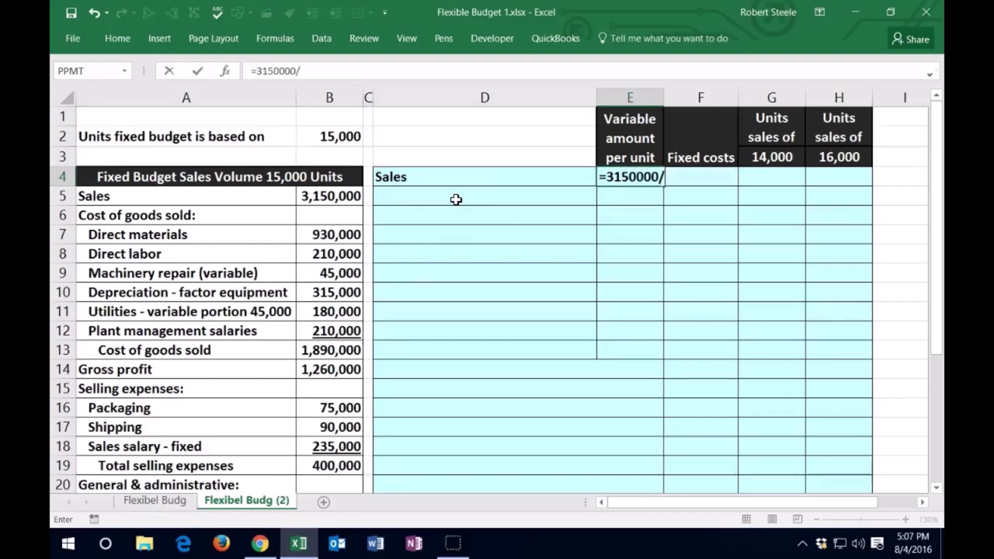
left_click(344, 138)
key("Return")
Step: Add the heading "Variable costs:" in D5, below the Sales label
key("Left")
key("Left")
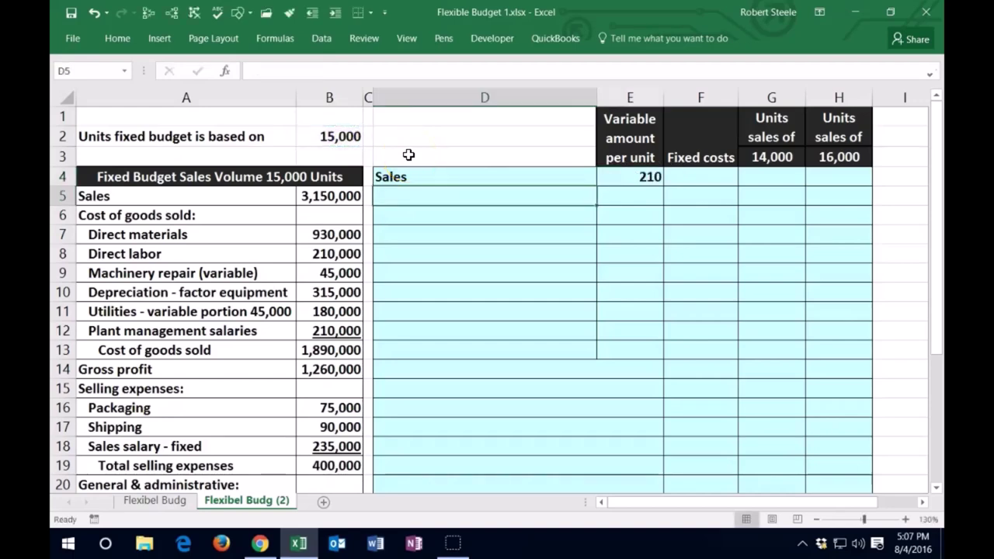
left_click(418, 193)
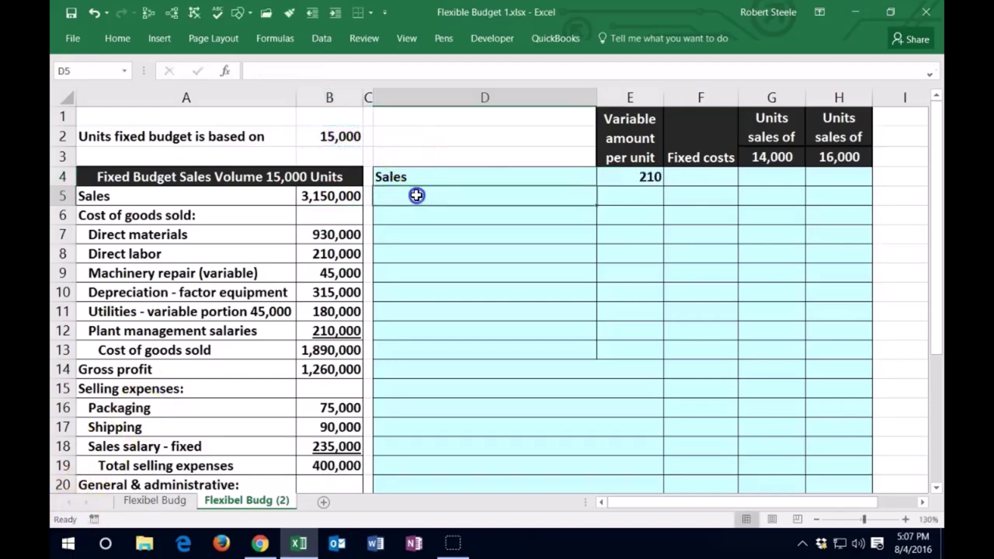
type("V")
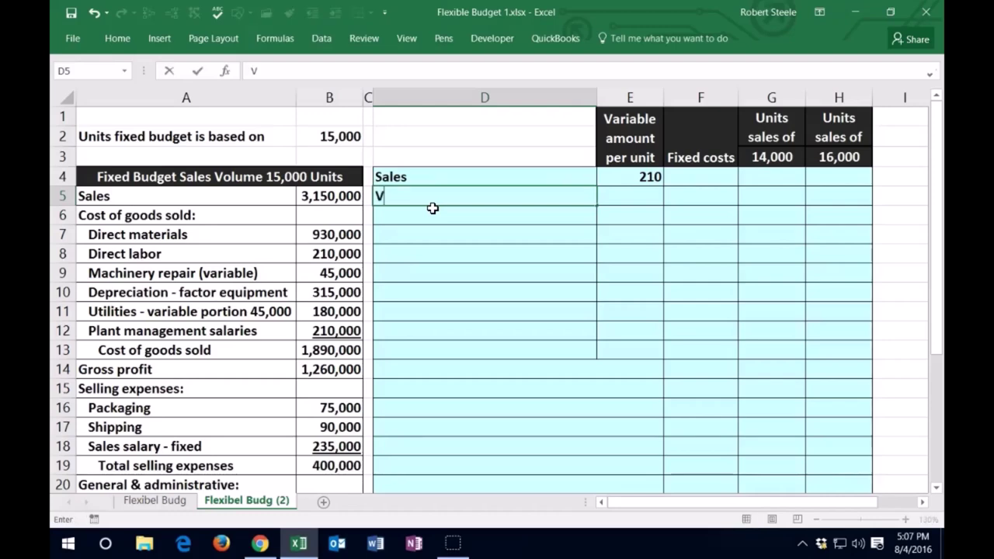
type("ariable")
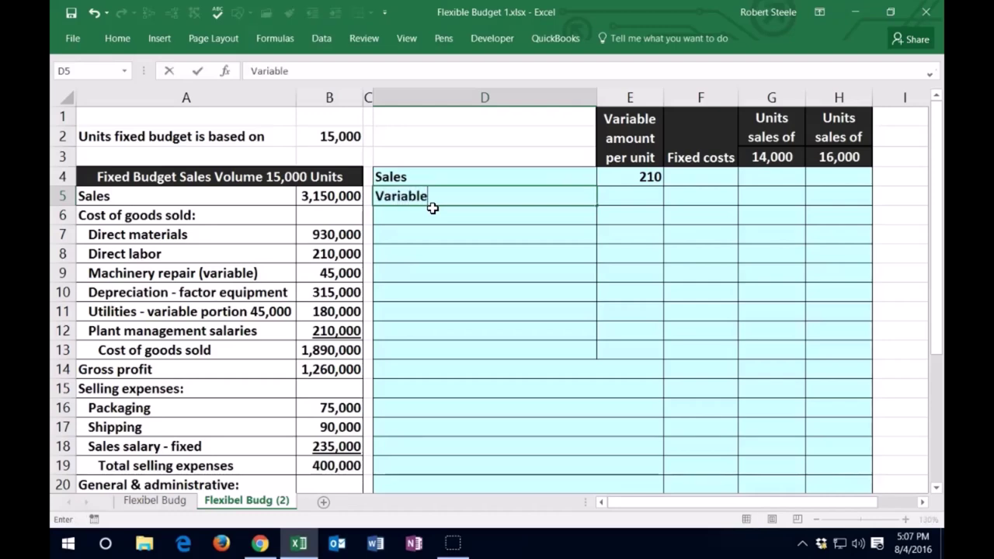
type(" costs")
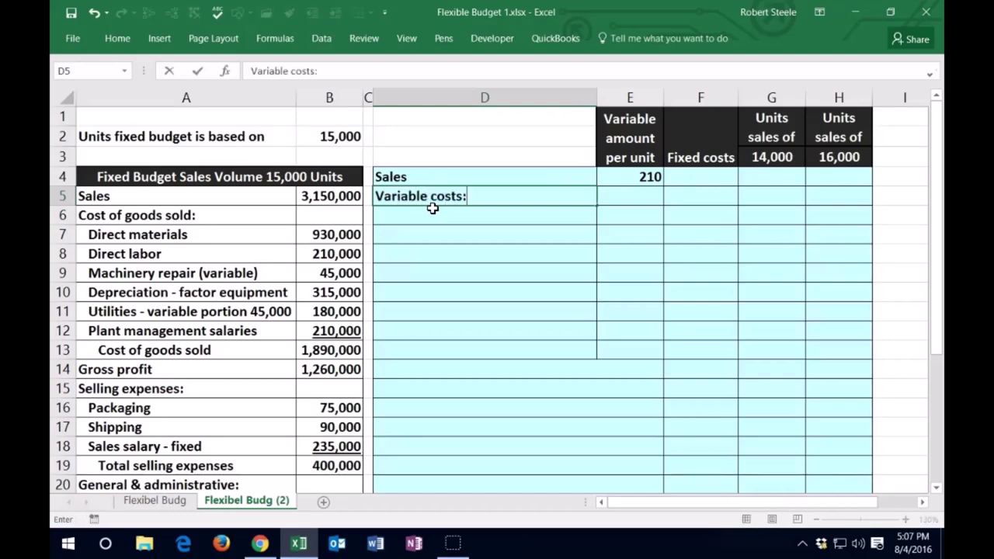
type(":")
key("Return")
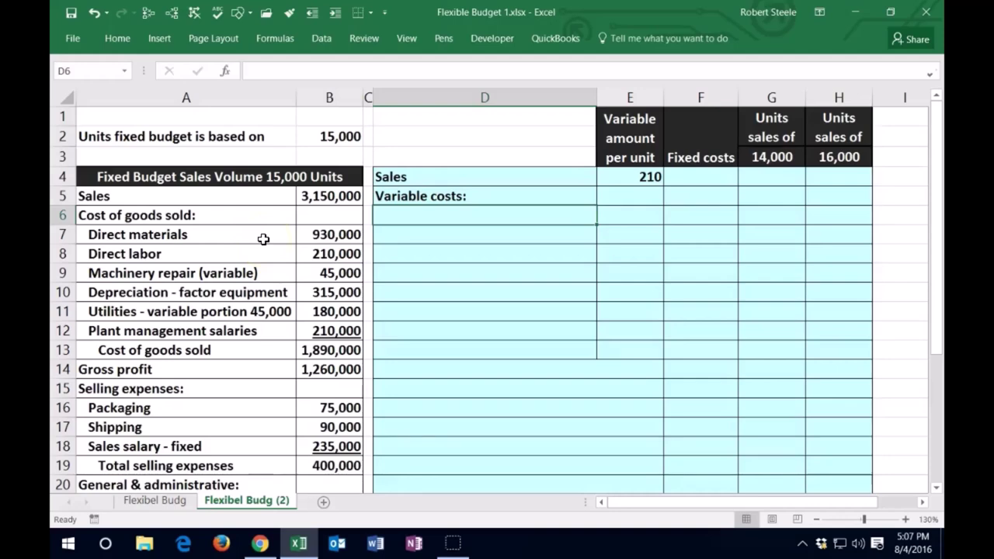
Step: Link D6 to the Direct materials label in A7 with the formula =A7
type("=")
left_click(255, 234)
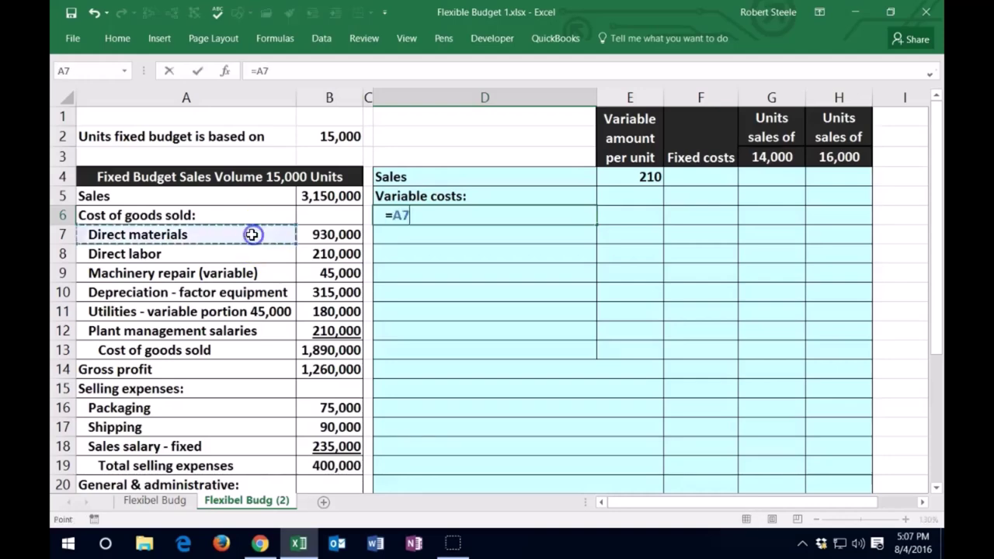
key("Return")
Step: Calculate direct materials per unit in E6 by dividing the budgeted amount in B7 by the units in B2
key("Right")
key("Up")
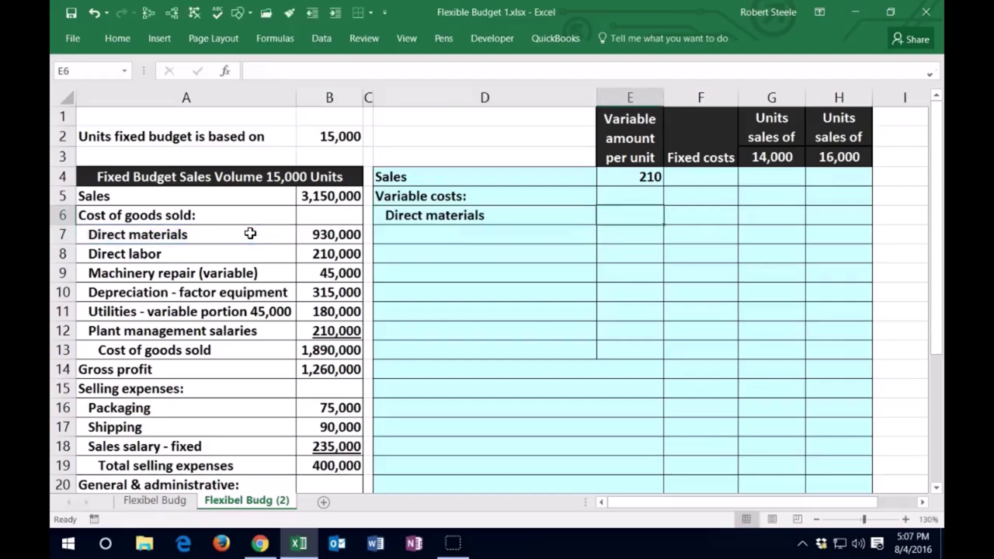
left_click(390, 213)
left_click(618, 216)
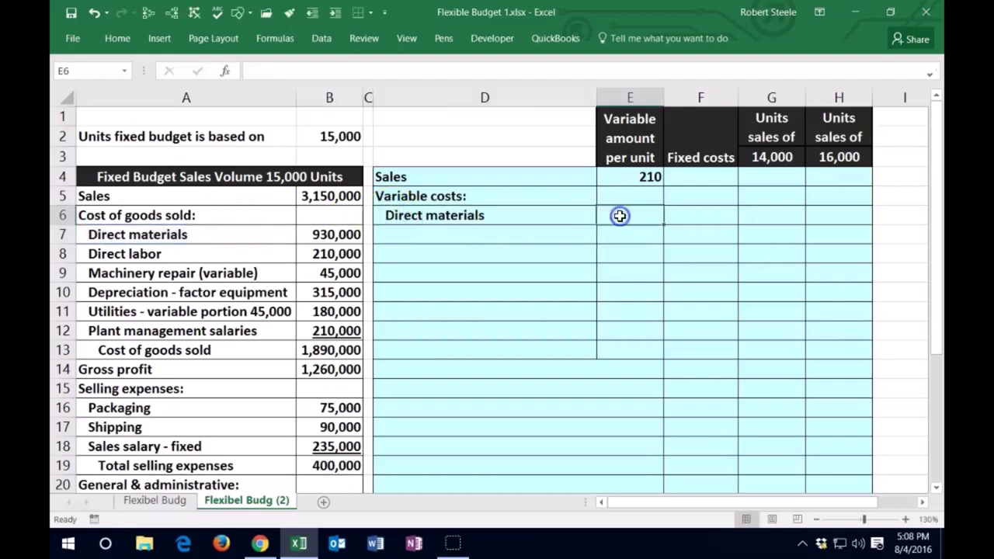
type("=")
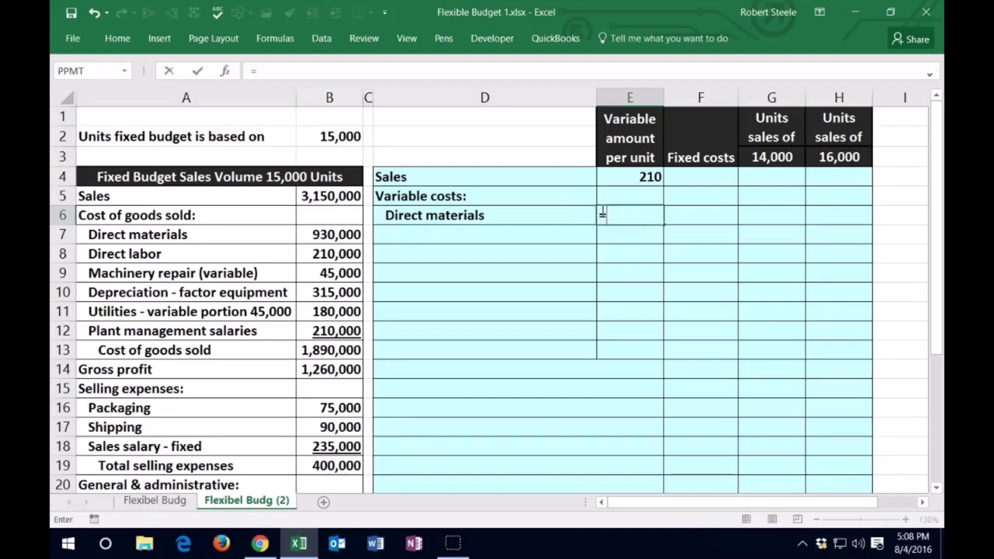
left_click(334, 234)
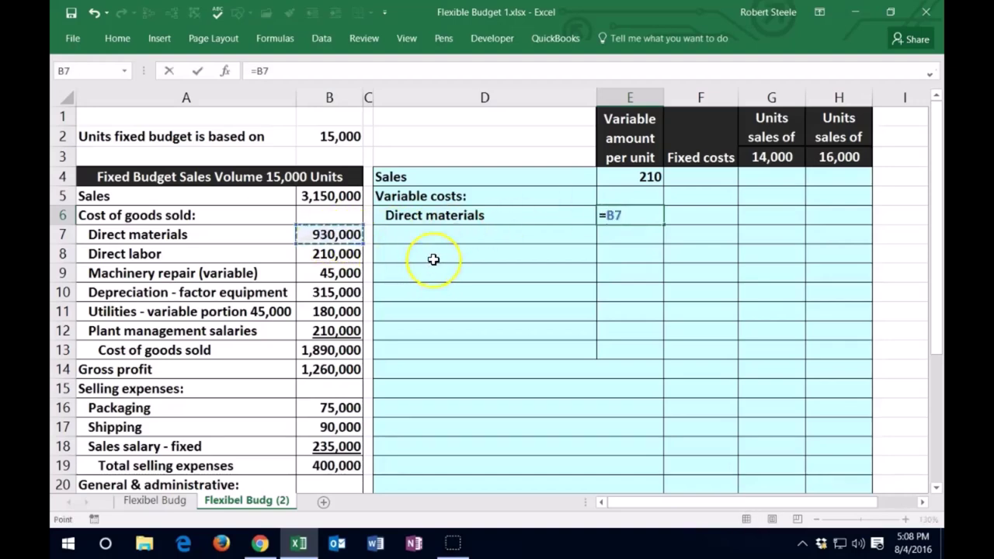
type("/")
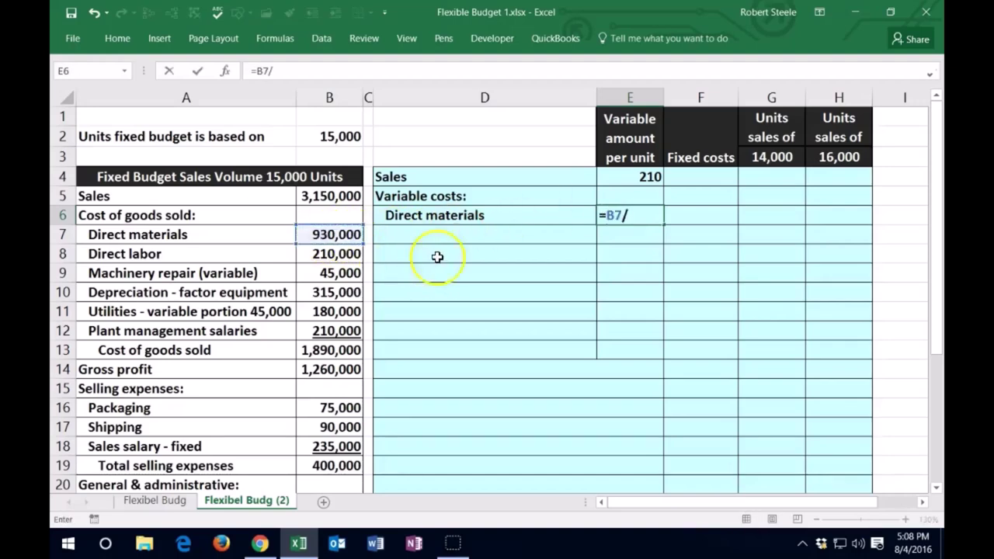
left_click(345, 137)
key("Return")
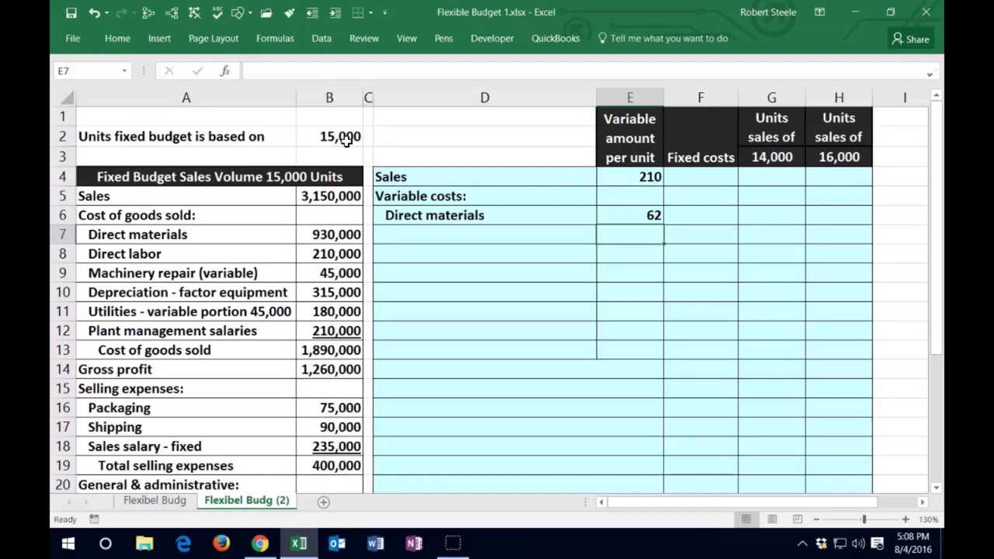
left_click(777, 172)
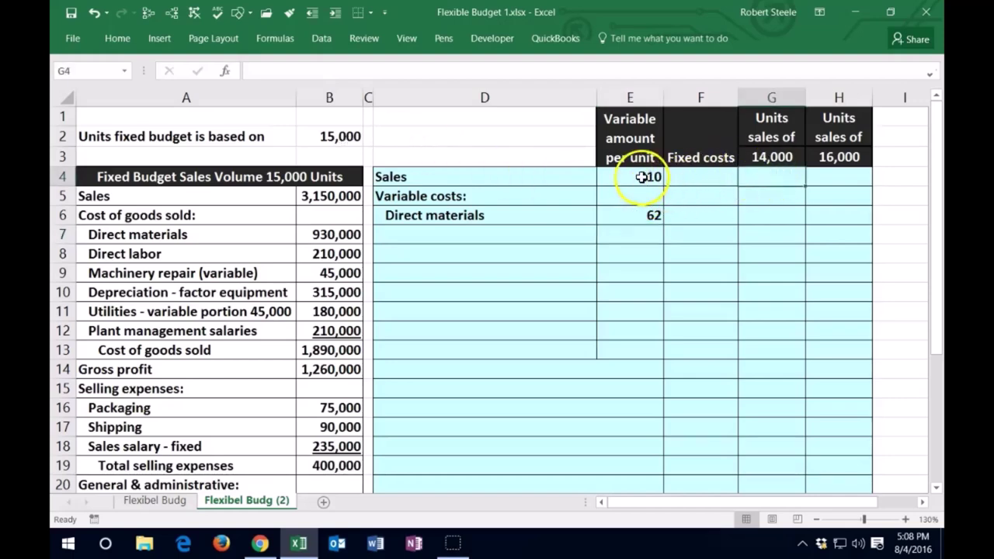
left_click(644, 177)
left_click(745, 157)
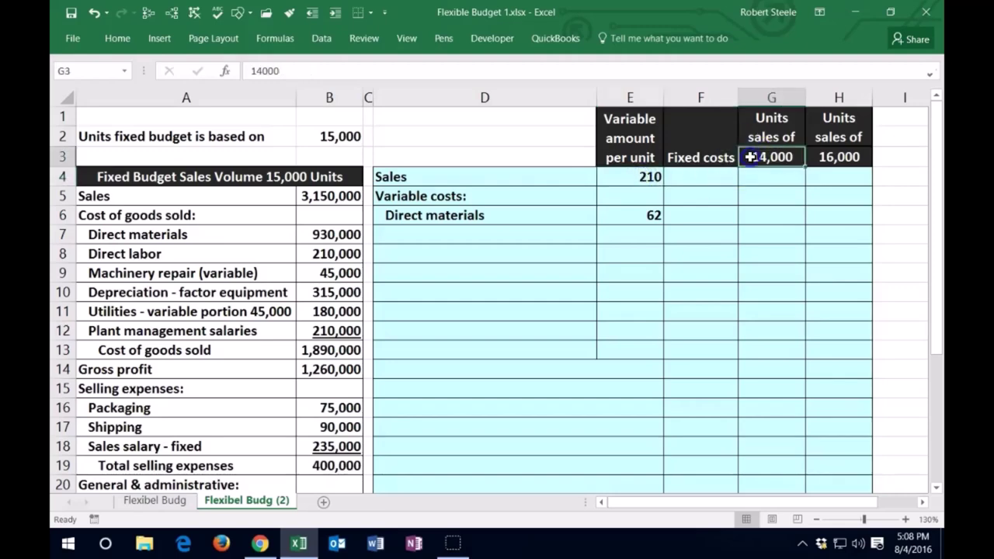
left_click(641, 208)
left_click(770, 159)
Step: Link D7 to the Direct labor label with =A8 and indent it one level under the variable costs heading
left_click(477, 231)
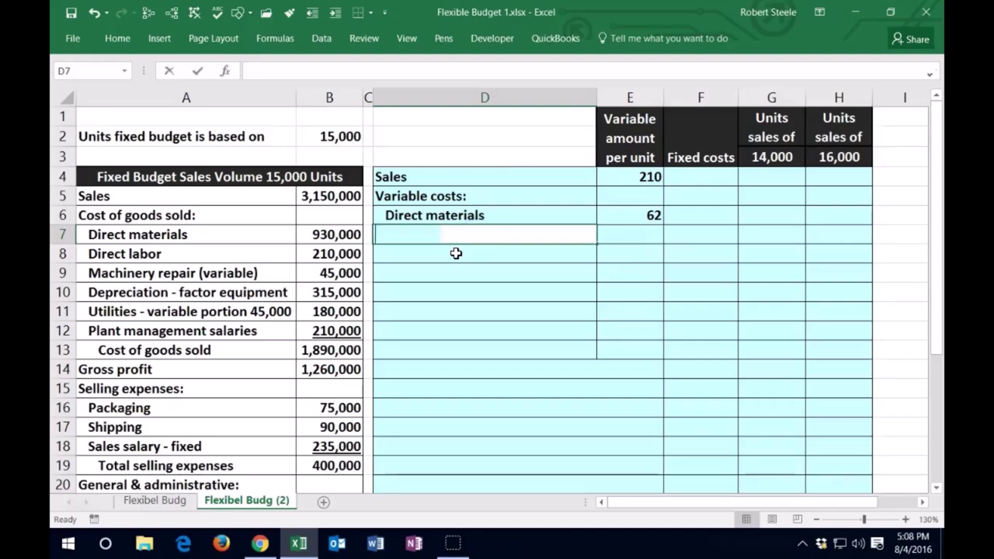
type("=")
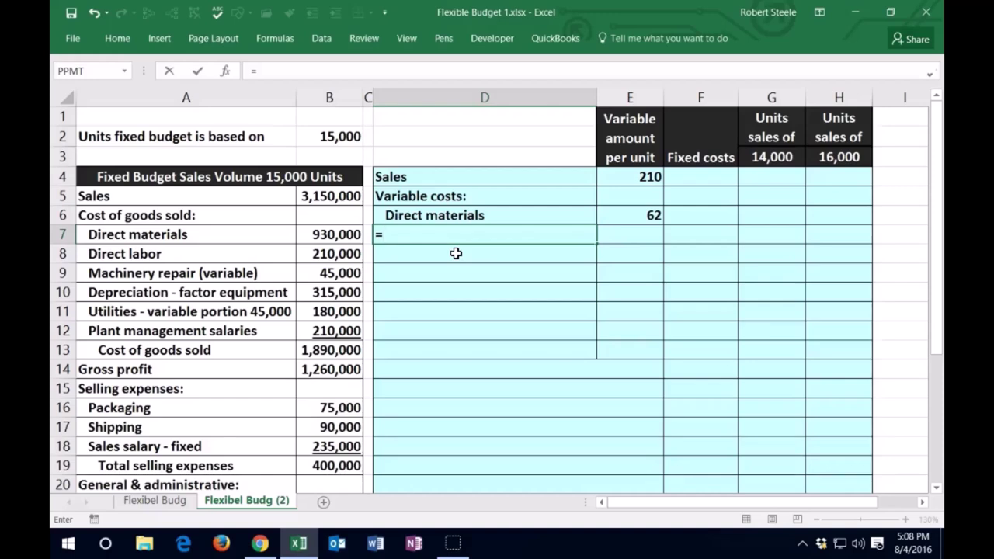
left_click(195, 254)
key("Return")
key("Up")
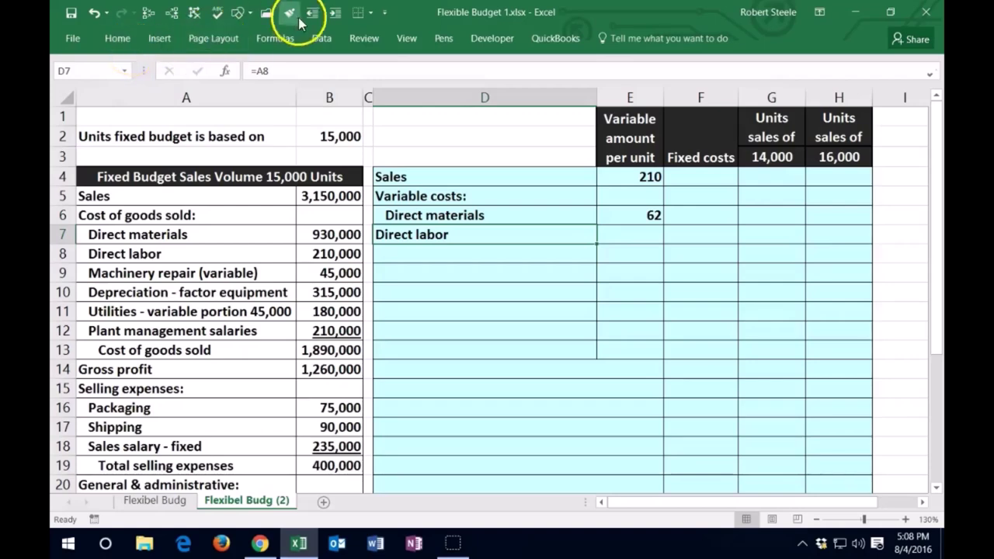
left_click(339, 14)
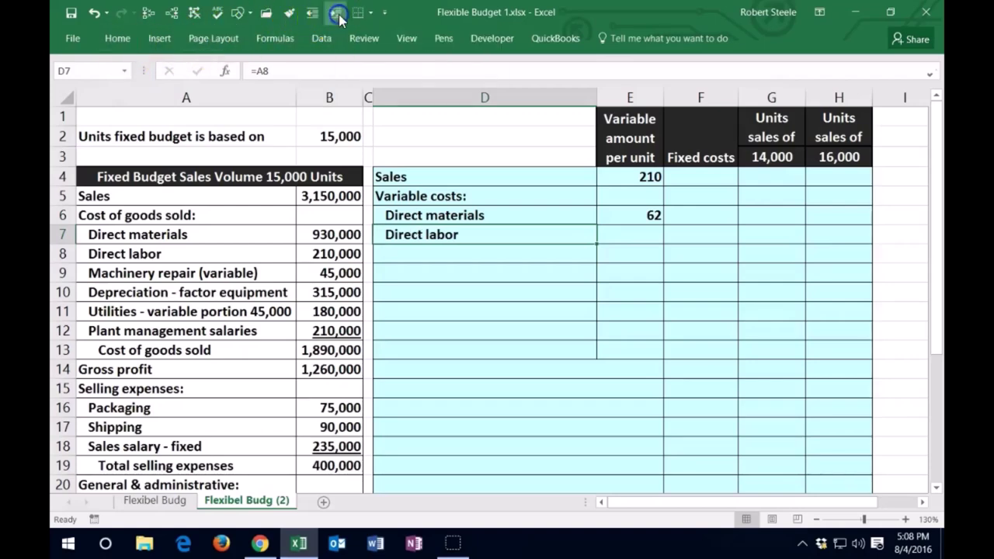
left_click(126, 42)
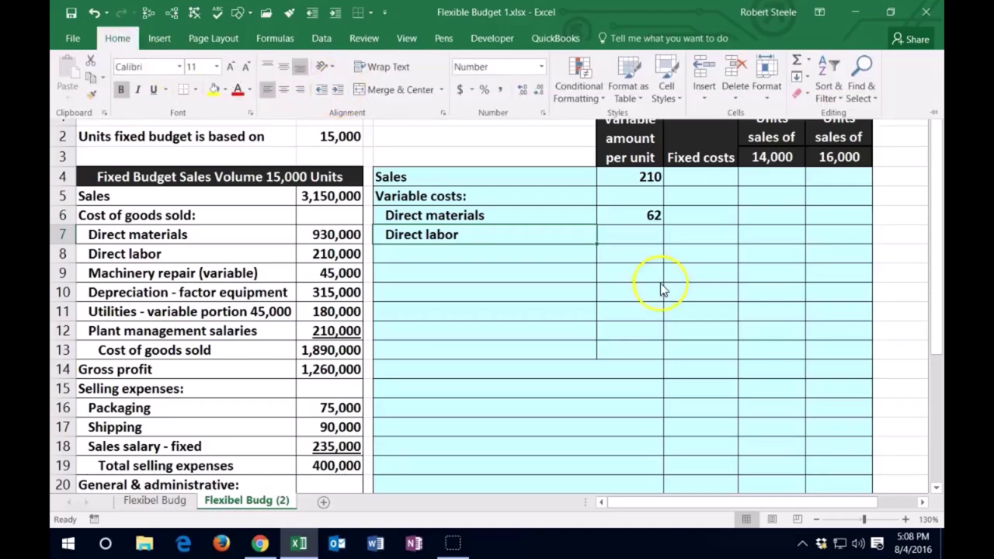
left_click(662, 289)
Step: Calculate direct labor per unit in E7 by dividing the budgeted amount in B8 by the units in B2
left_click(640, 234)
type("=")
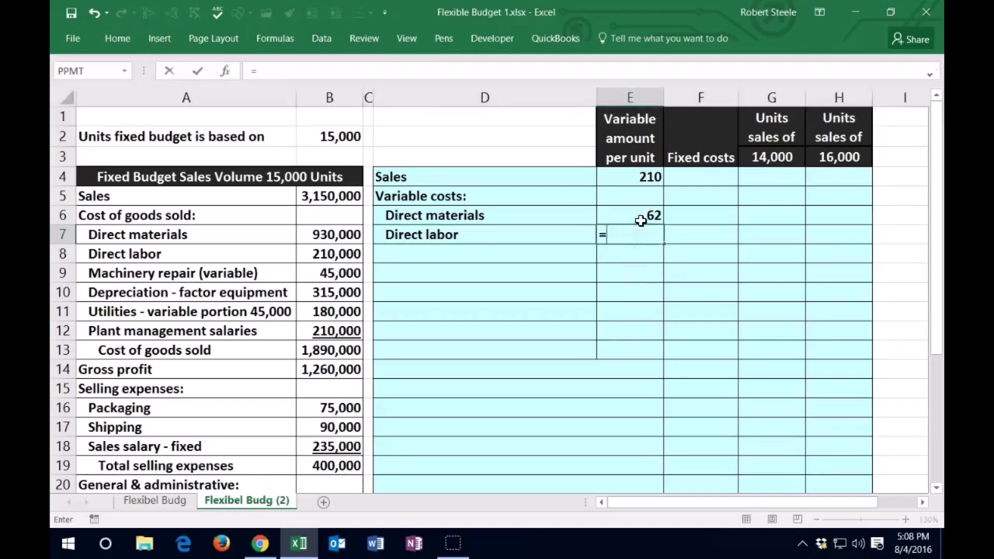
left_click(343, 254)
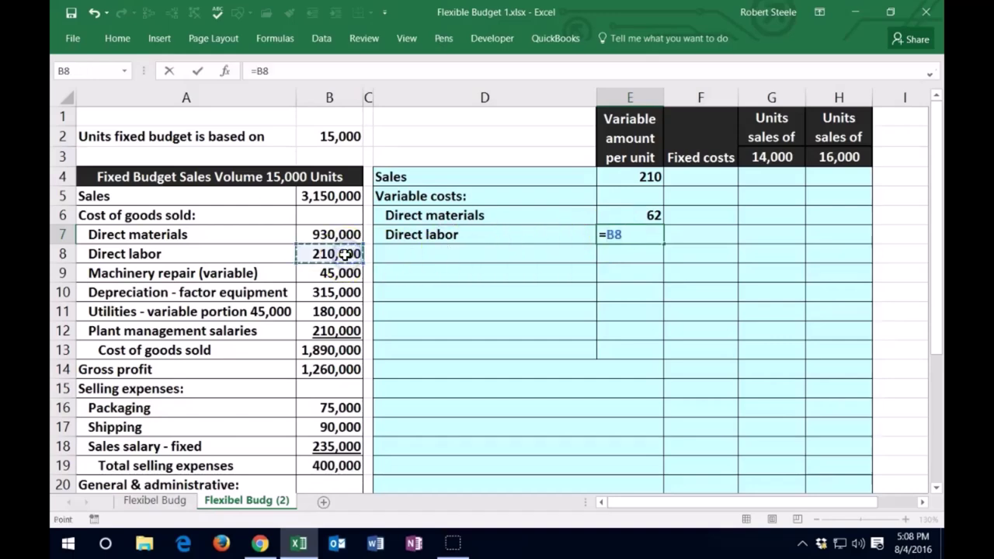
type("/")
left_click(339, 138)
key("Return")
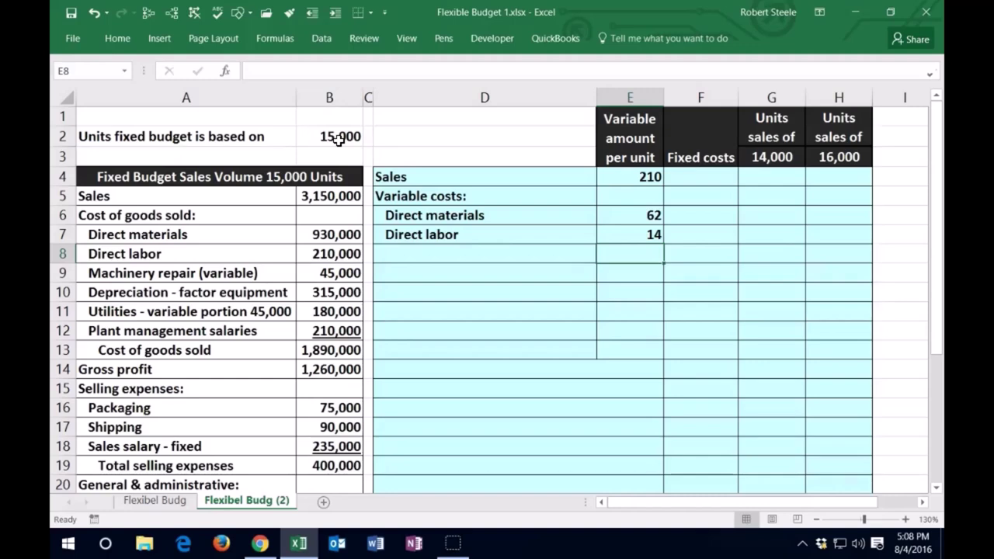
Step: Link D8 to the Machinery repair (variable) label in A9 with the formula =A9
left_click(421, 249)
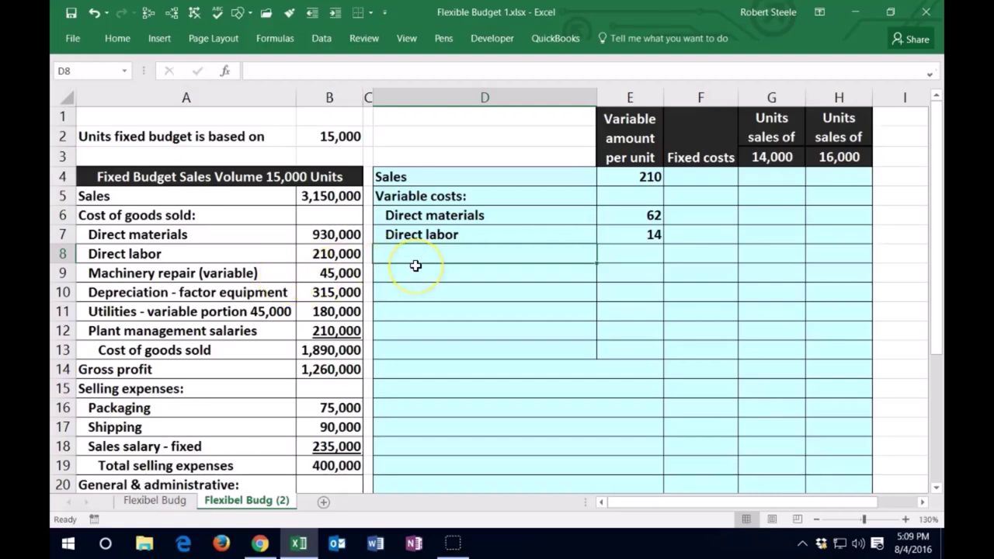
type("=")
left_click(263, 272)
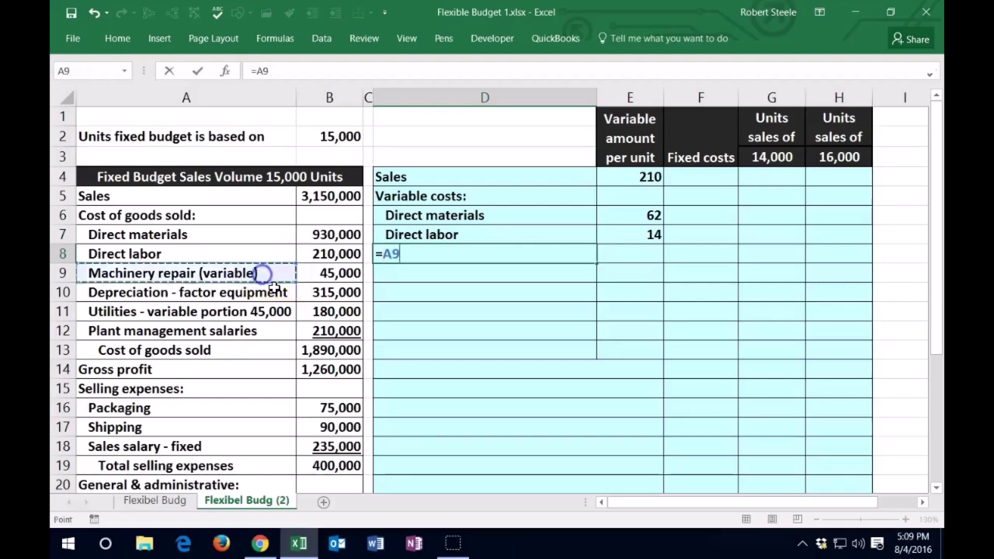
key("Return")
key("Up")
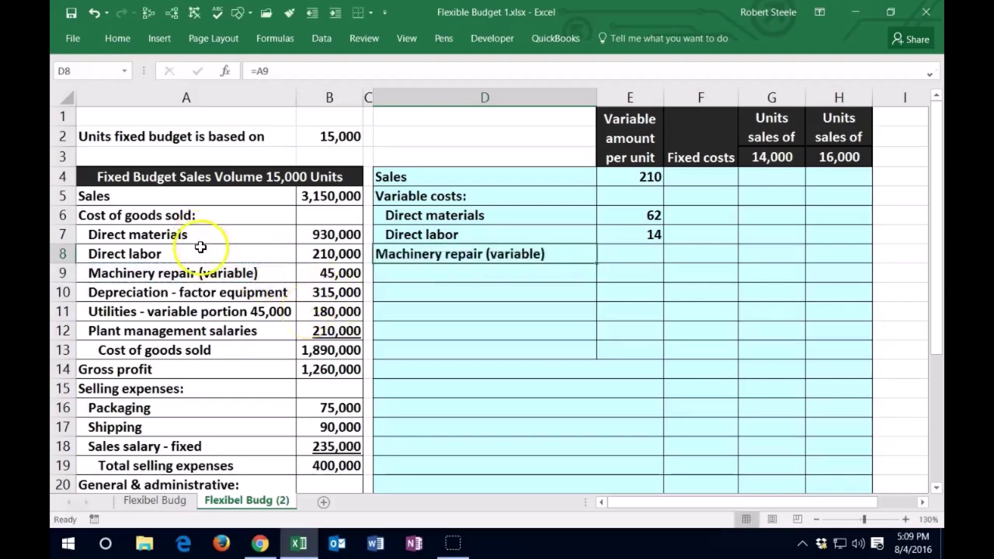
Step: Indent the Machinery repair (variable) label in D8 one level under the variable costs heading
left_click(263, 271)
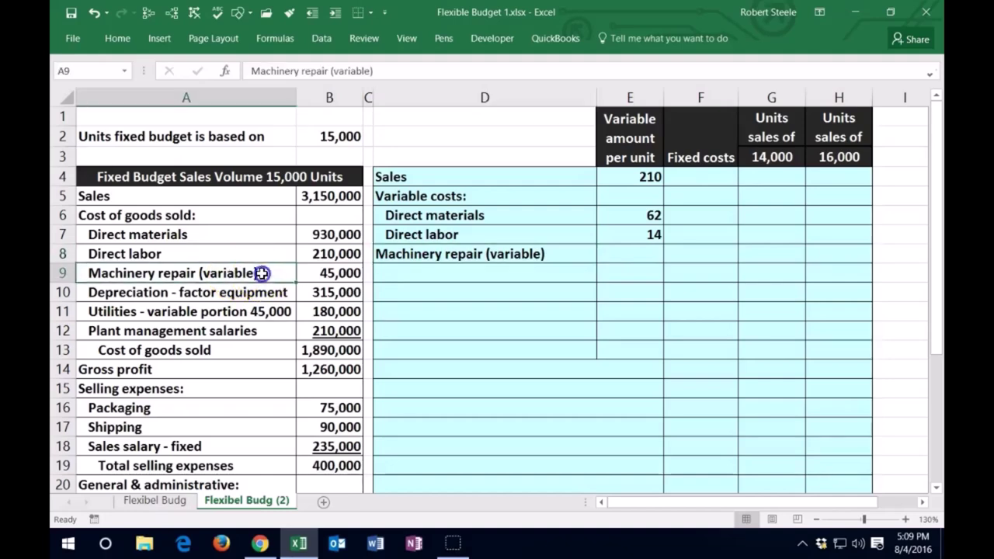
left_click(438, 256)
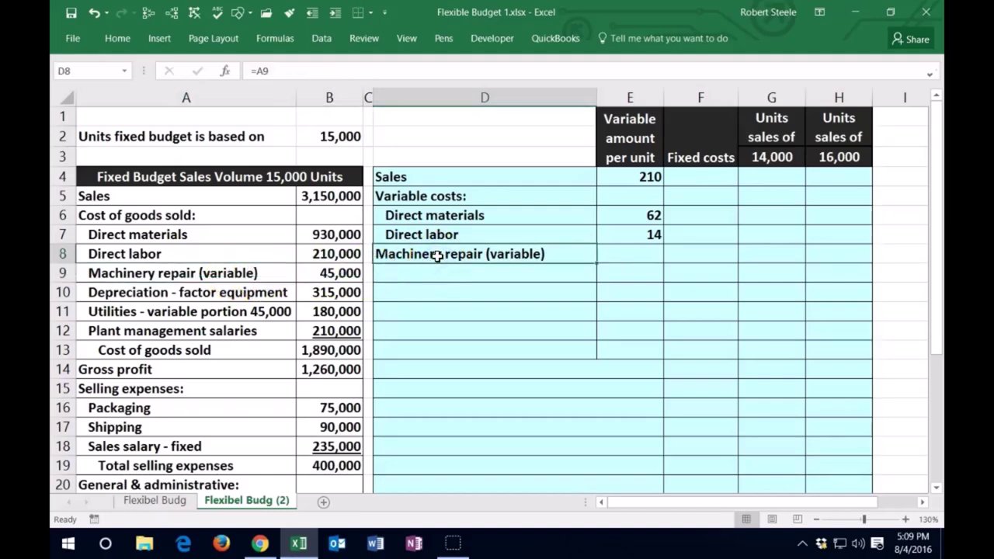
left_click(117, 38)
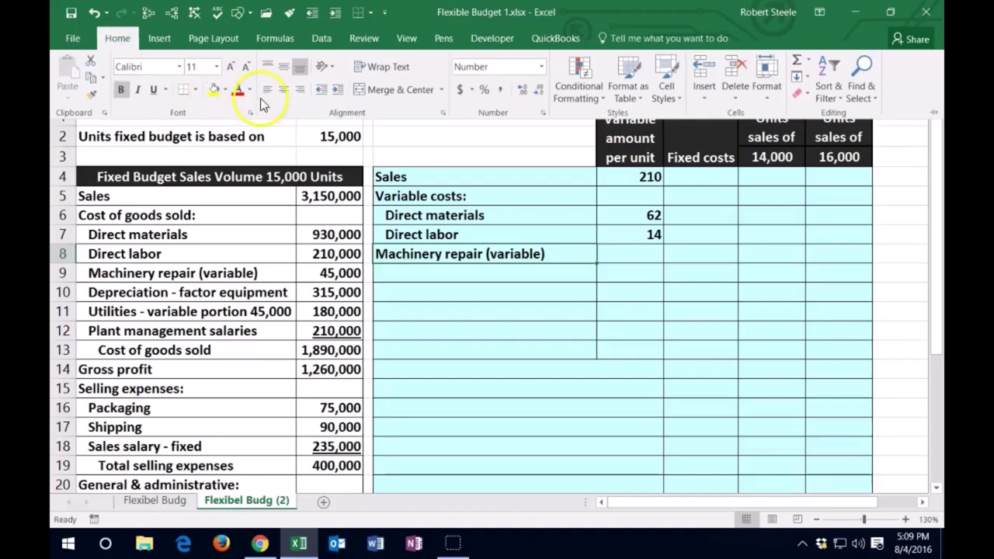
left_click(336, 90)
Step: Calculate machinery repair per unit in E8 by dividing the budgeted amount in B9 by the units in B2
left_click(629, 258)
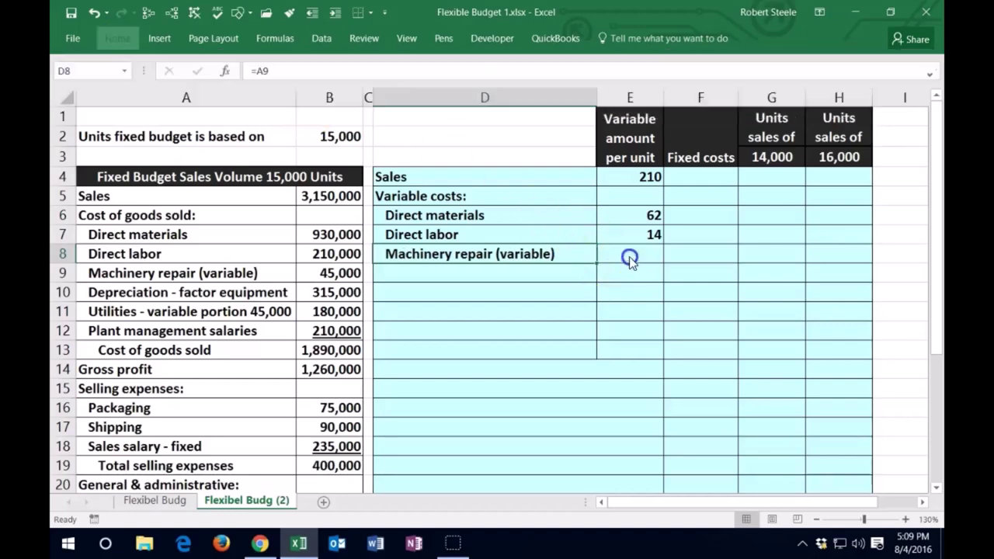
type("=")
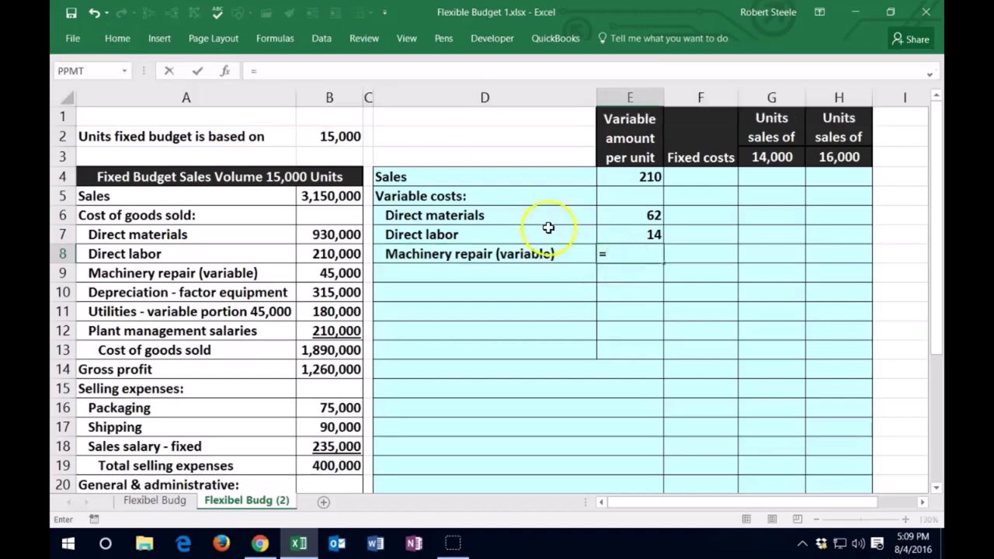
left_click(349, 272)
type("/")
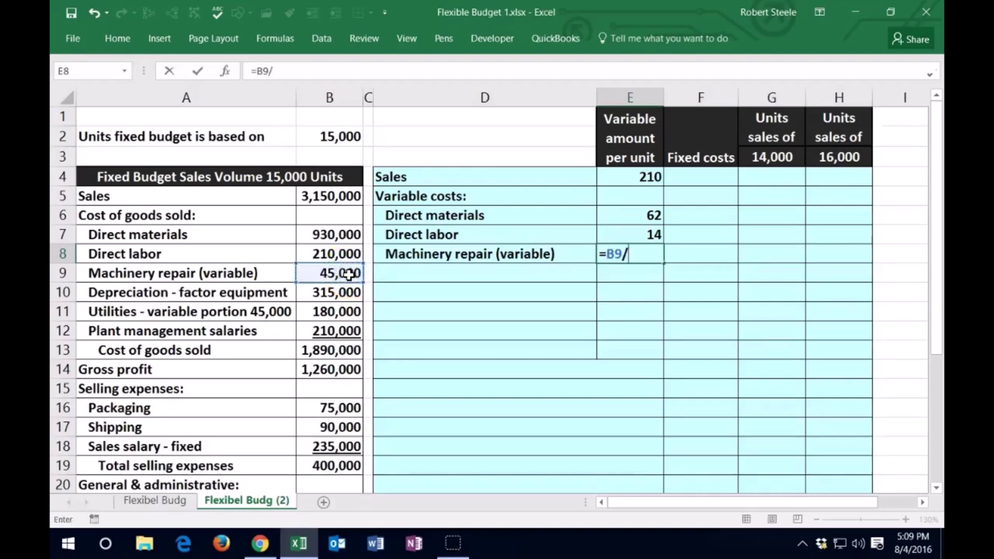
left_click(347, 134)
key("Return")
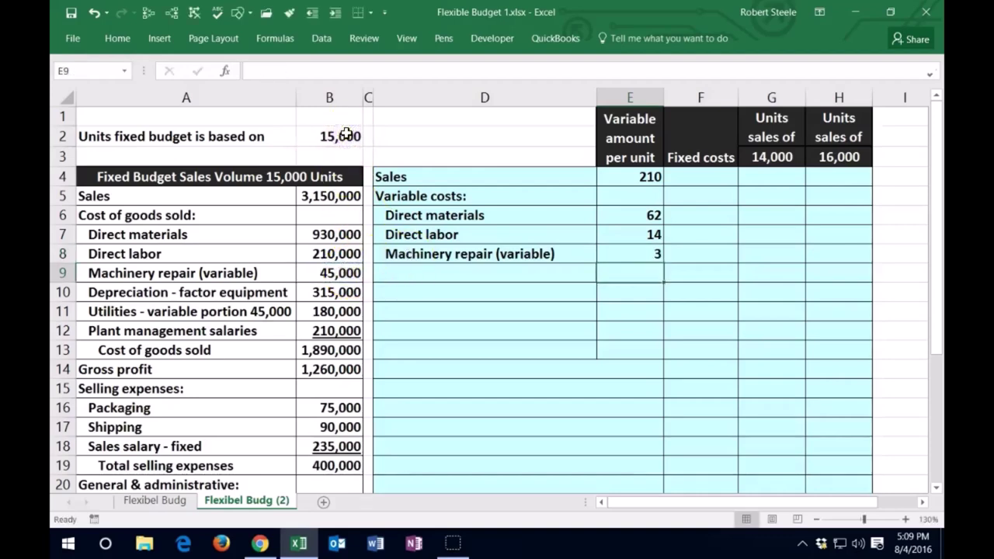
Step: Highlight the depreciation label and amount in A10:B10 with a yellow fill
left_click(396, 272)
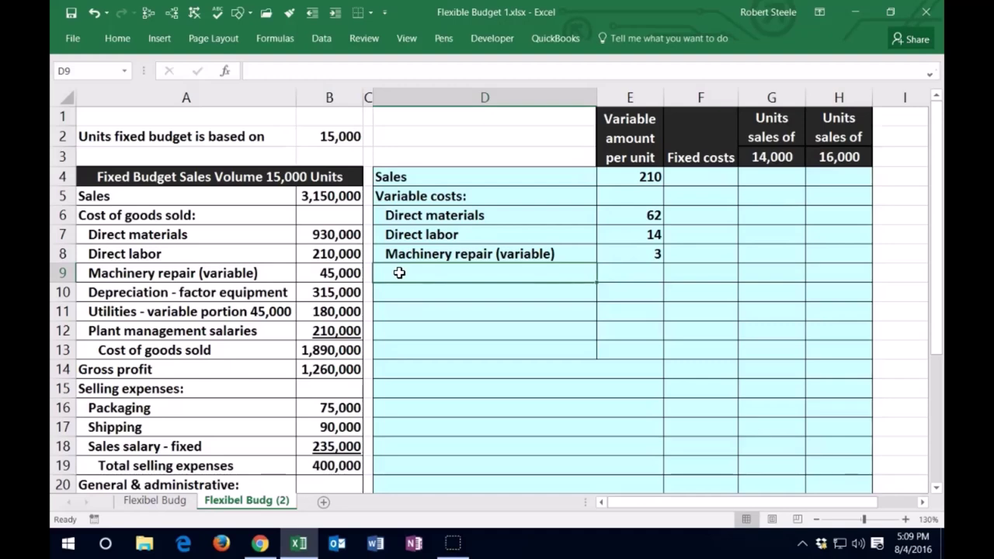
left_click_drag(280, 293, 303, 292)
right_click(280, 292)
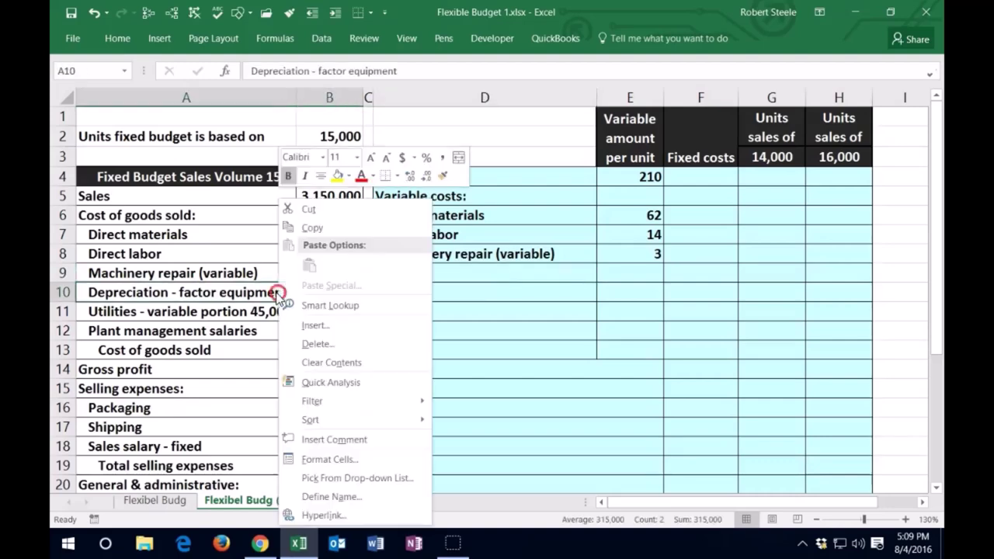
left_click(349, 177)
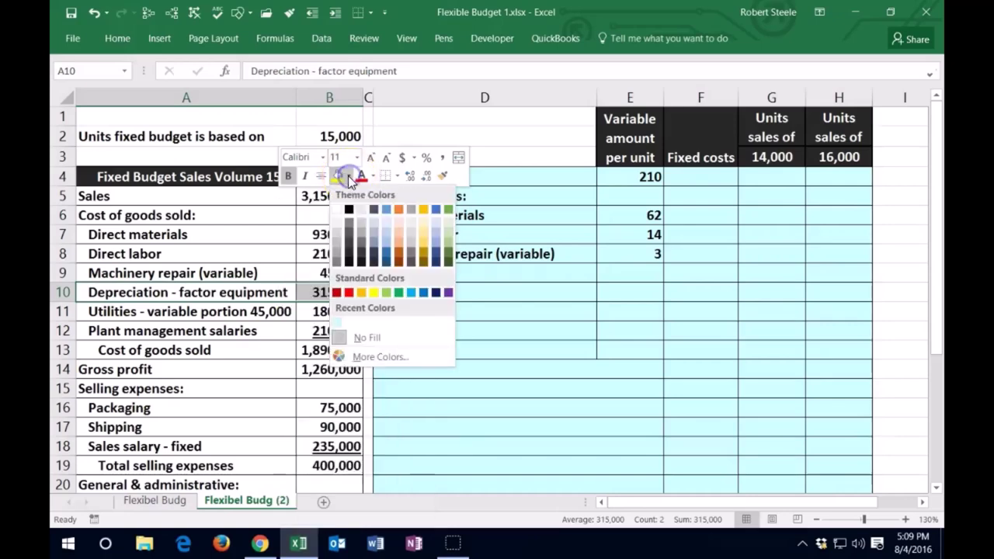
left_click(374, 291)
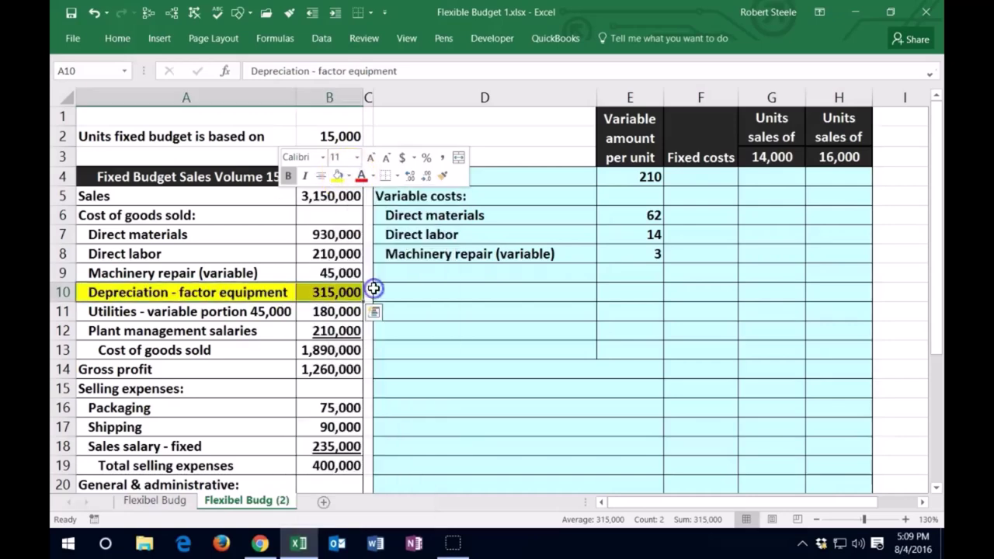
Step: Link D9 to the utilities label in A11 with the formula =A11
left_click(268, 347)
key("Up")
key("Up")
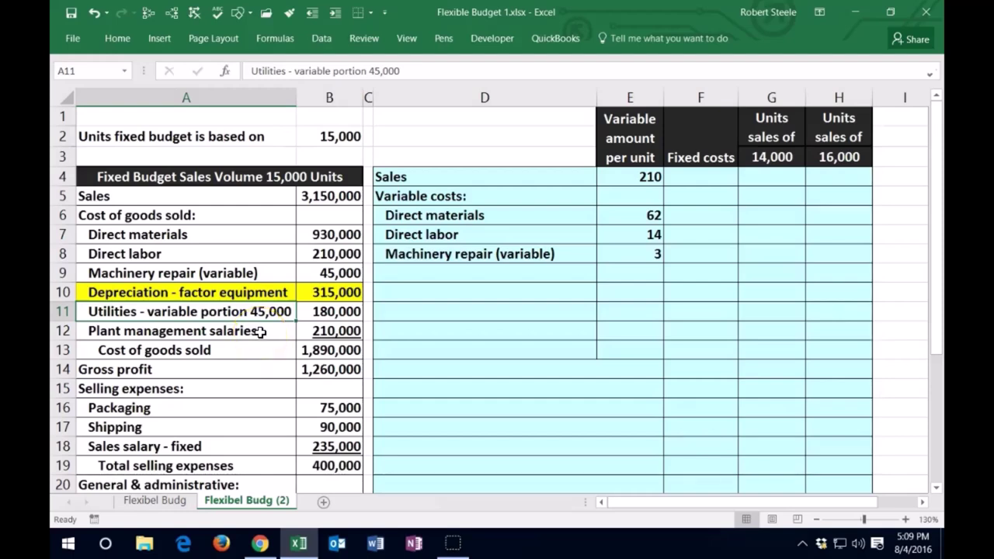
left_click(406, 274)
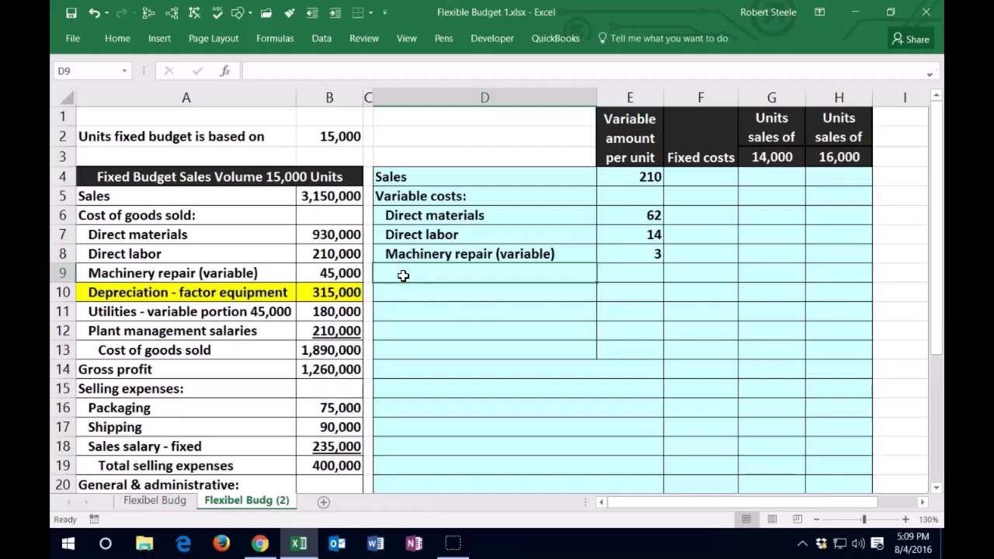
type("=")
left_click(260, 312)
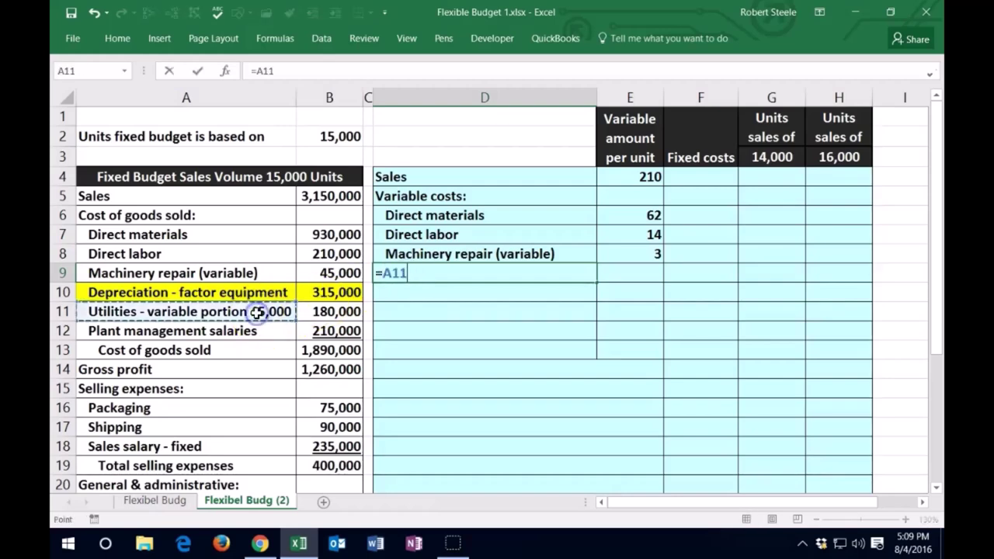
key("Return")
Step: Calculate the variable utilities cost per unit in E9 by dividing 45000 by the units in B2
key("Up")
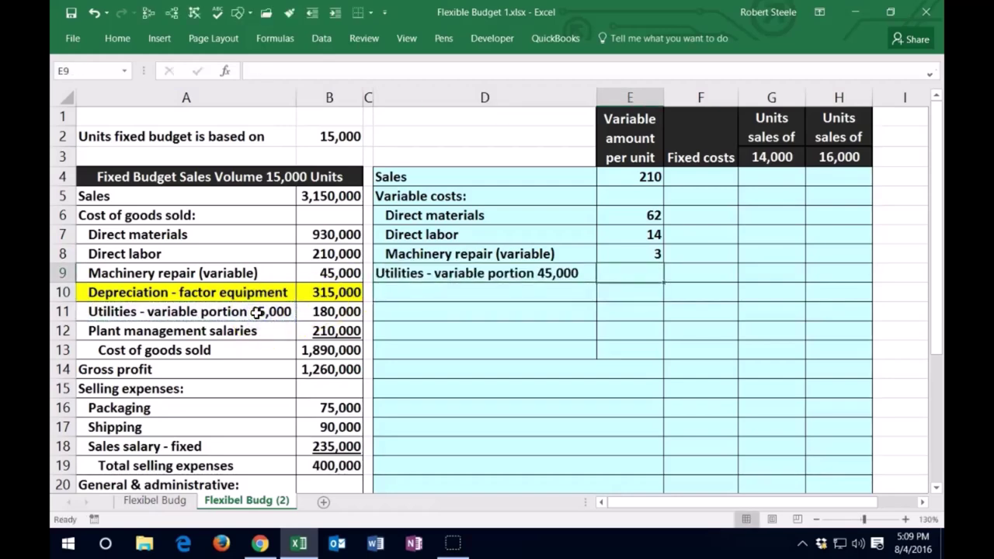
type("=4500")
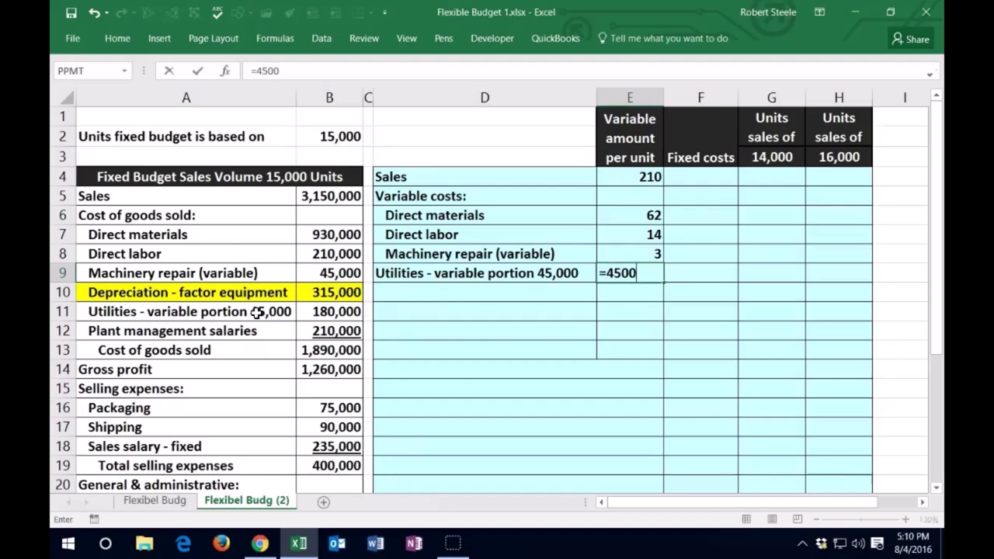
type("0/")
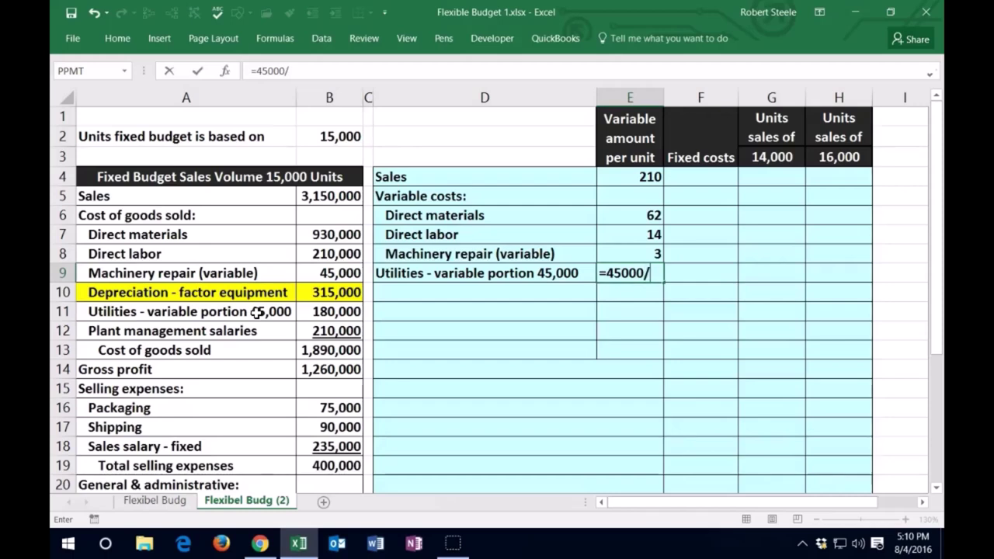
left_click(332, 137)
key("Return")
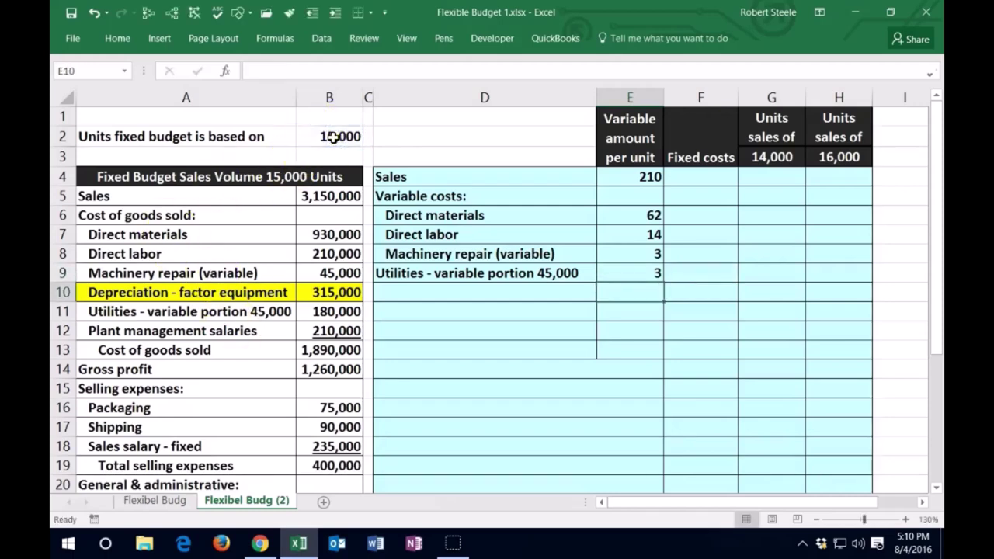
Step: Highlight the utilities and plant management salaries rows in A11:B12 with the same yellow fill
key("Left")
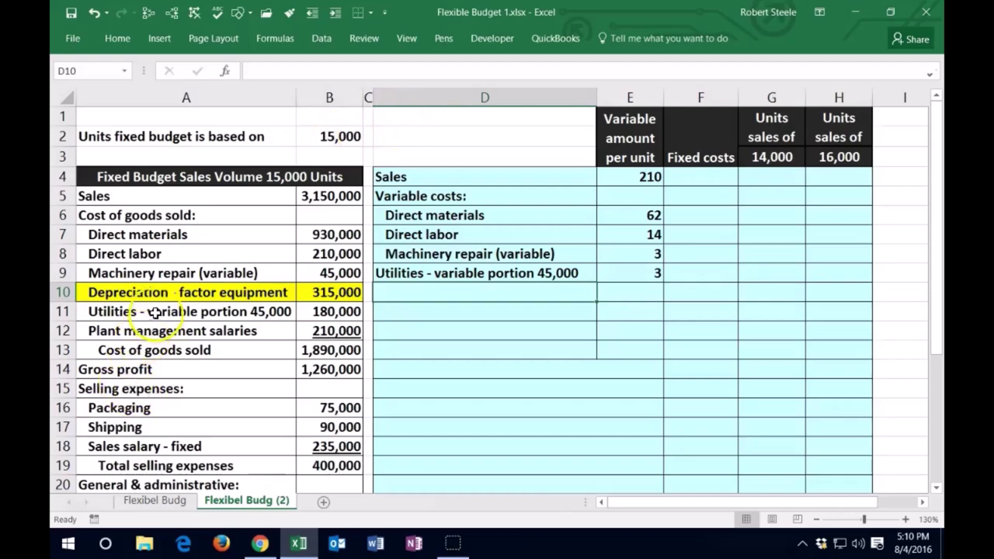
left_click_drag(155, 312, 309, 309)
right_click(307, 309)
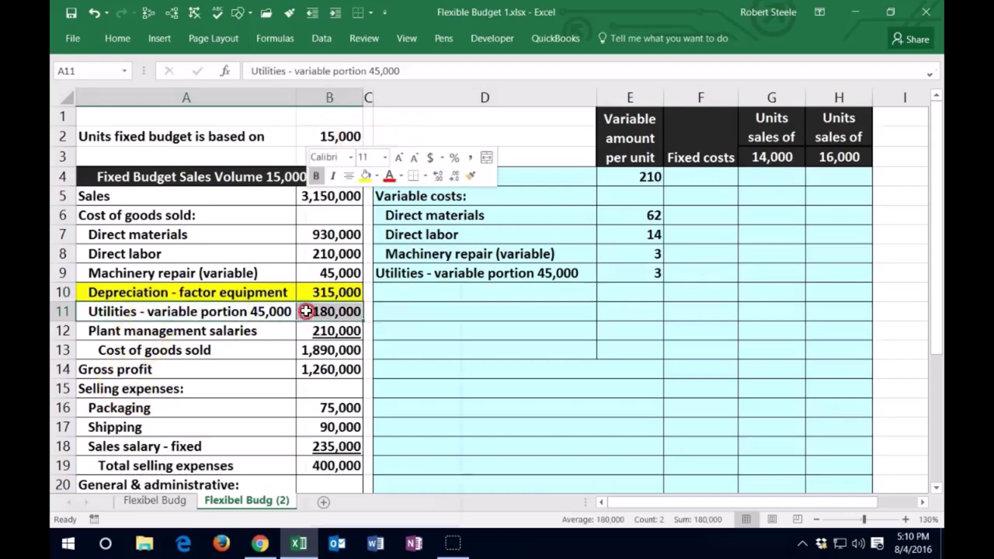
left_click(365, 177)
left_click(248, 332)
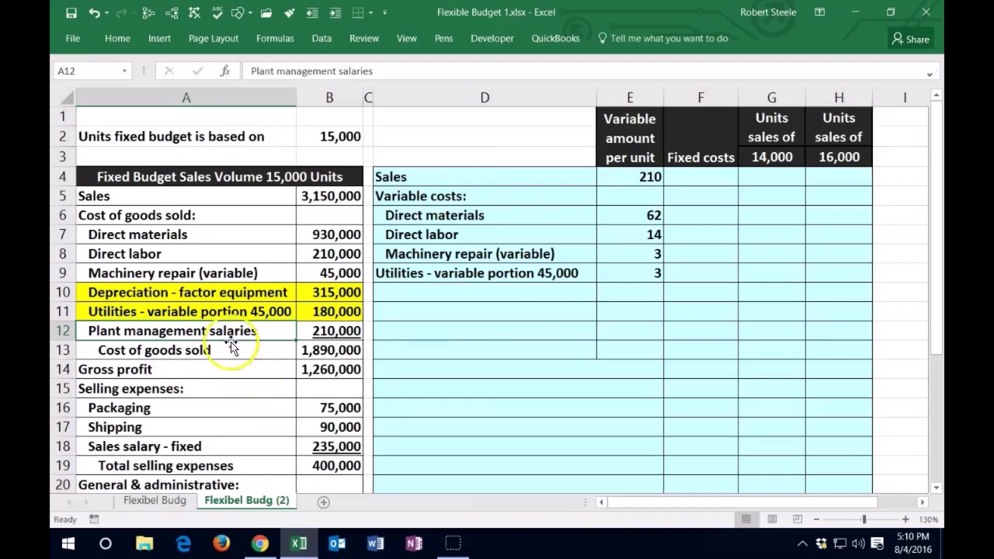
left_click_drag(221, 334, 318, 332)
right_click(282, 329)
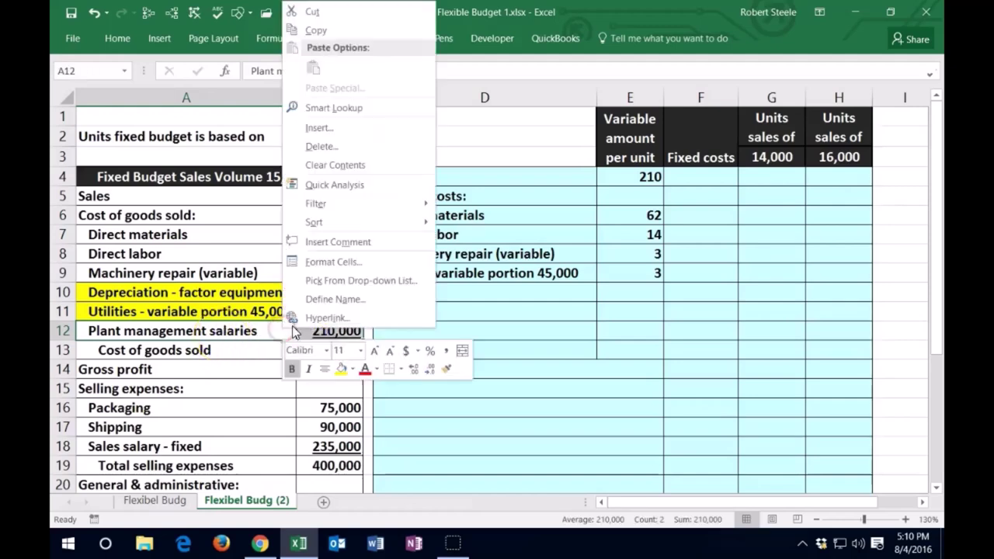
left_click(341, 370)
left_click(187, 375)
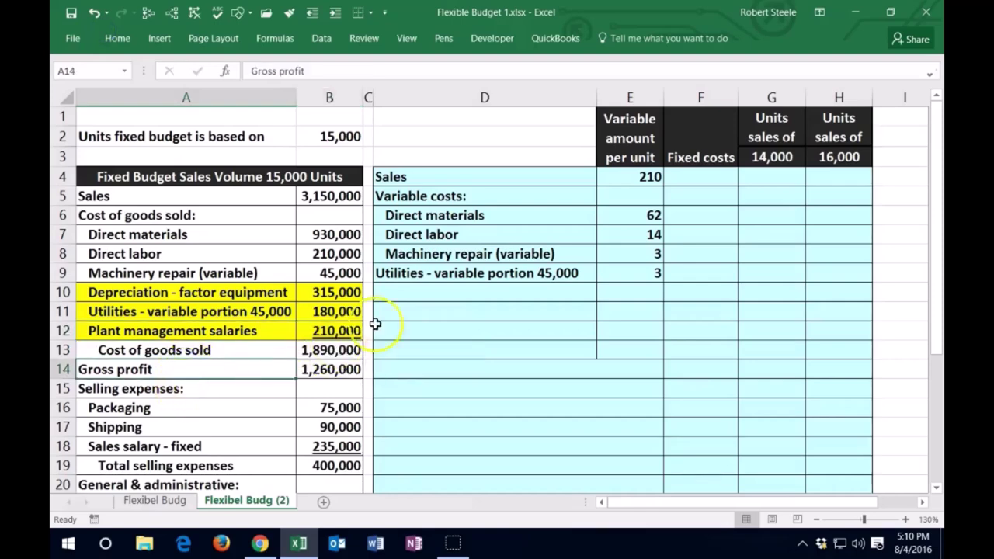
Step: Indent the utilities label in D9 one level to line up with the other variable costs
left_click(399, 271)
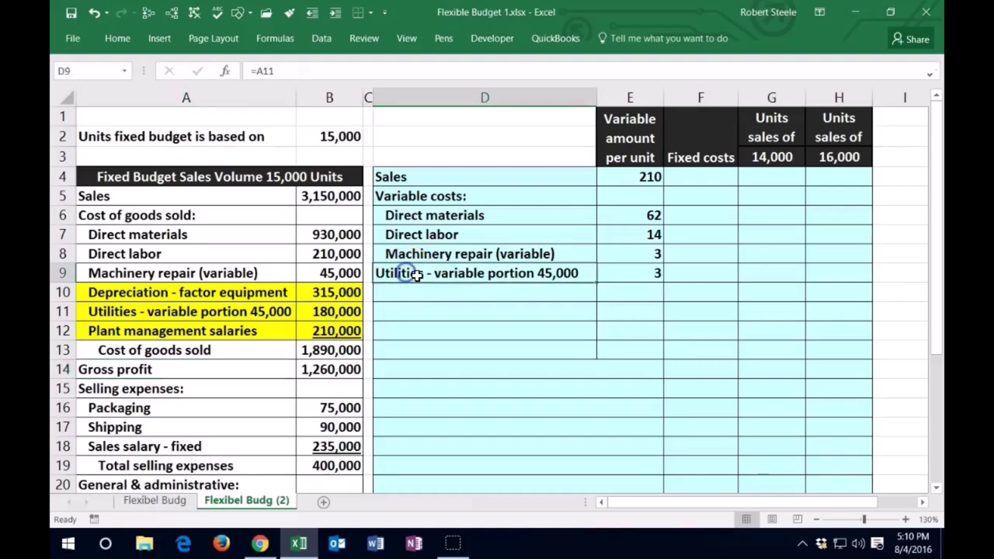
left_click(123, 38)
left_click(332, 92)
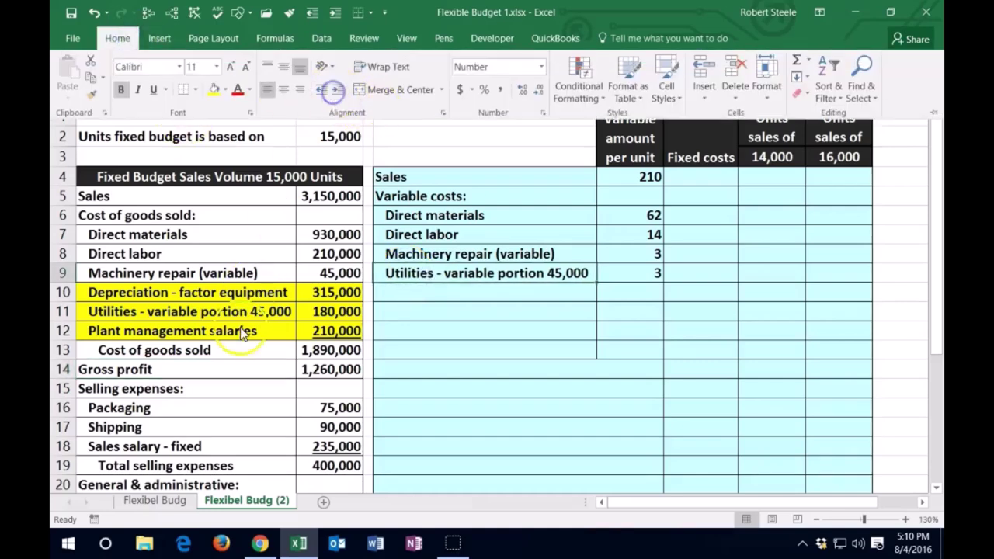
Step: Link D10 to the Packaging label under selling expenses with the formula =A16
left_click(181, 390)
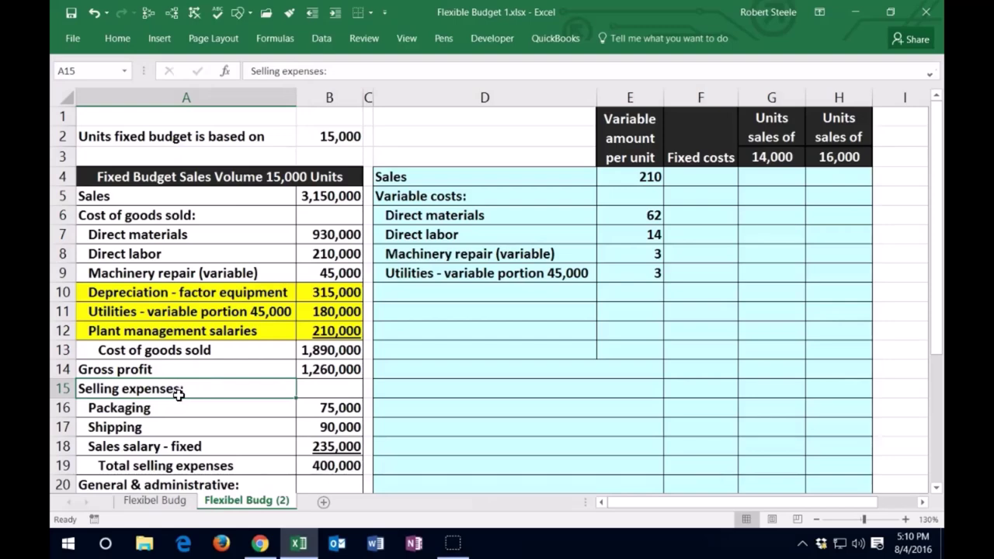
left_click(172, 414)
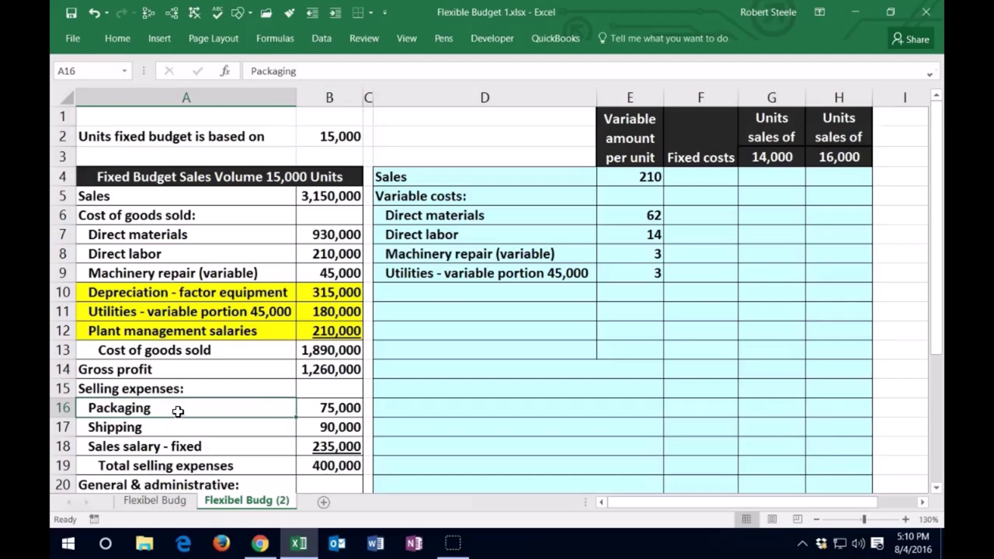
left_click(461, 293)
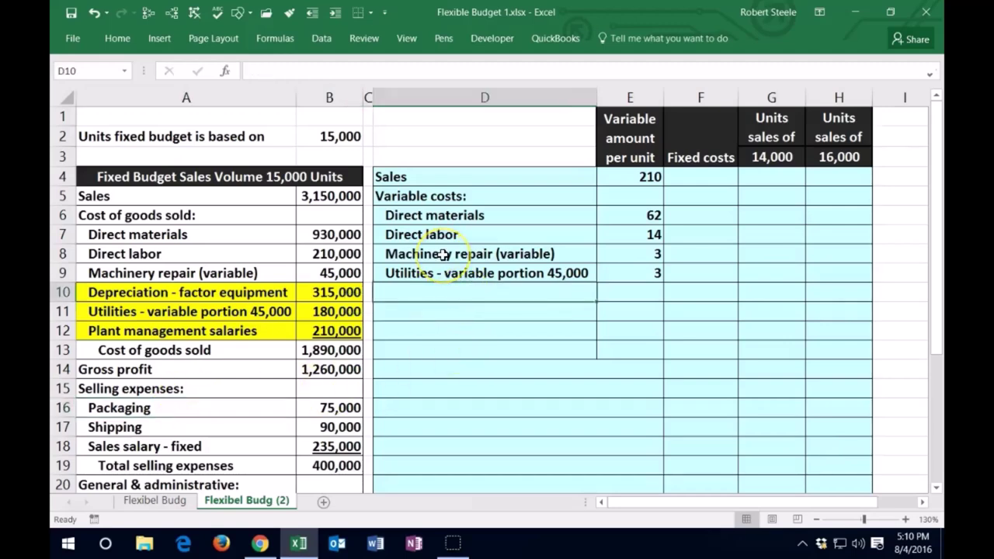
type("=")
left_click(137, 406)
key("Return")
Step: Calculate packaging per unit in E10 by dividing B16 by the units in B2, and indent the Packaging label in D10 one level
key("Right")
key("Up")
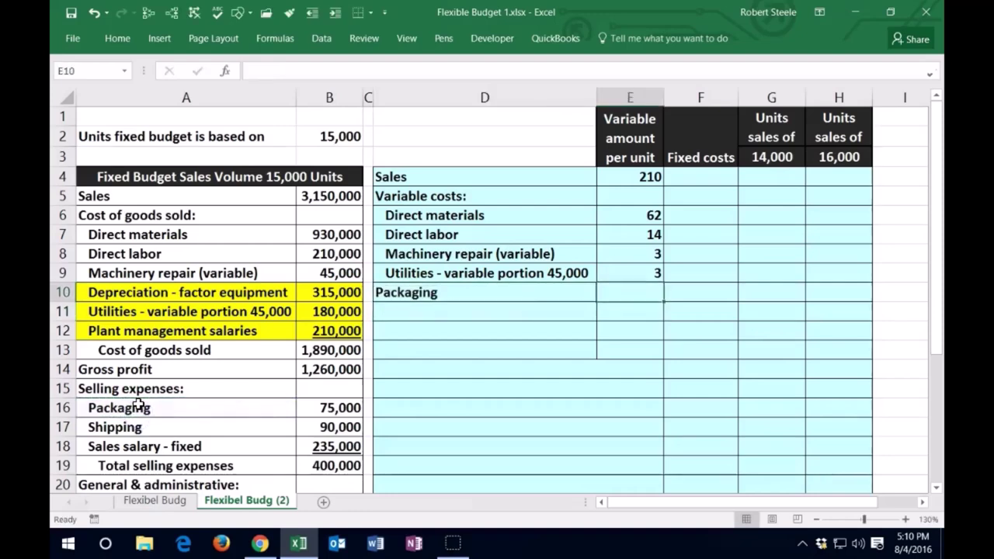
type("=")
left_click(334, 407)
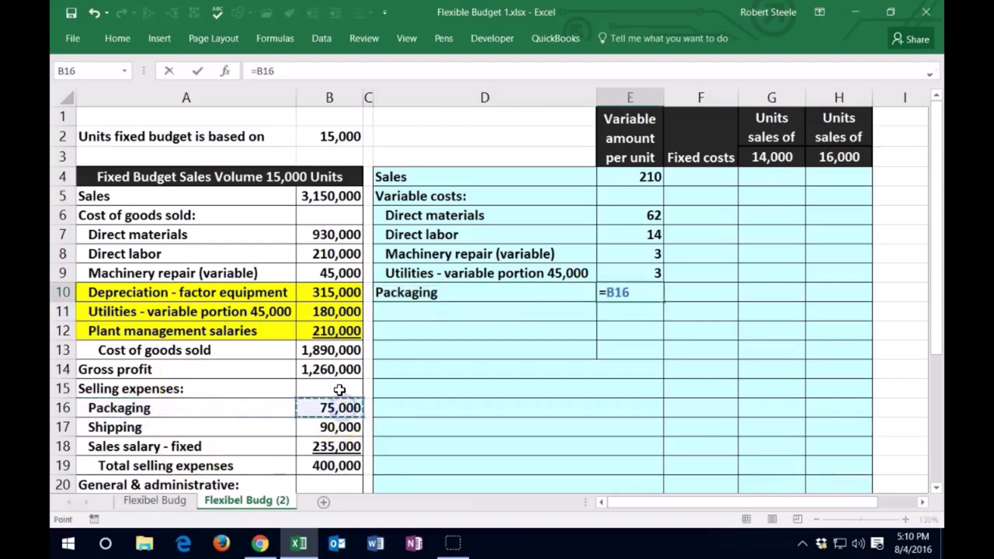
type("/")
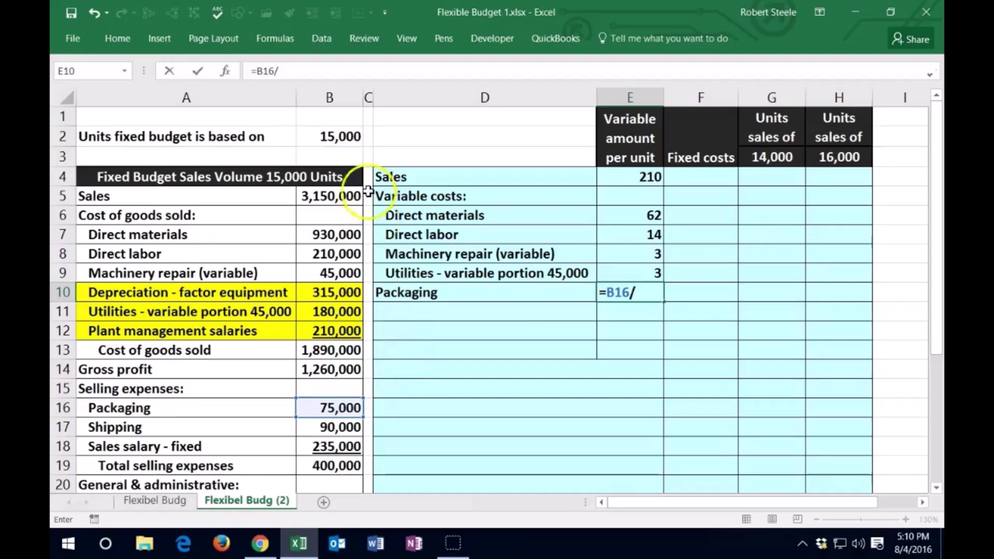
left_click(345, 136)
key("Return")
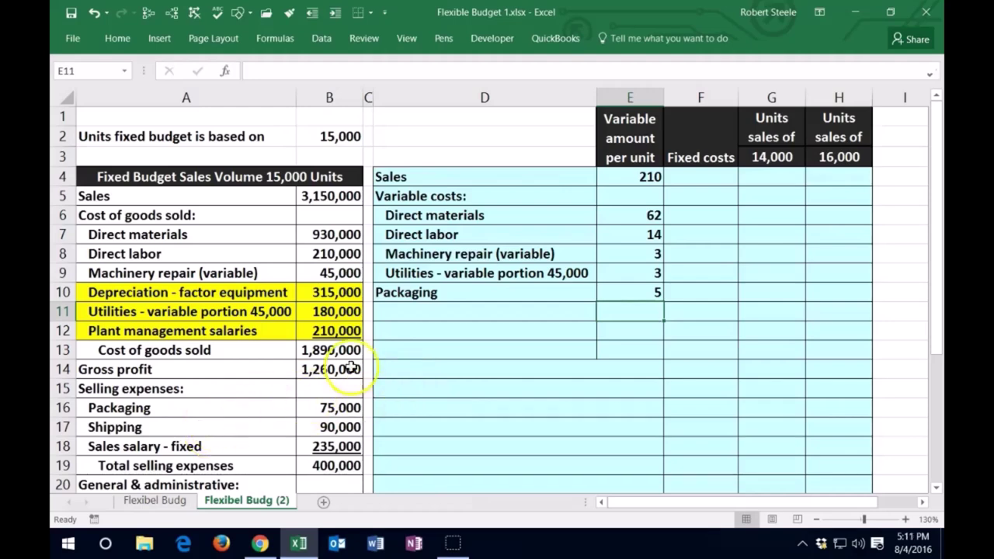
left_click(410, 293)
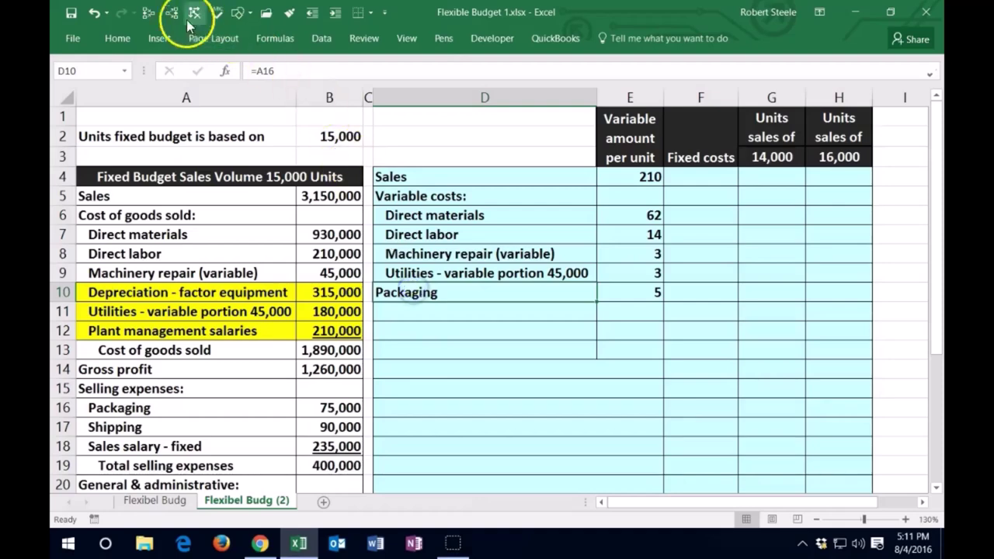
left_click(335, 21)
Step: Link D11 to the Shipping label under selling expenses with the formula =A17
left_click(414, 309)
type("=")
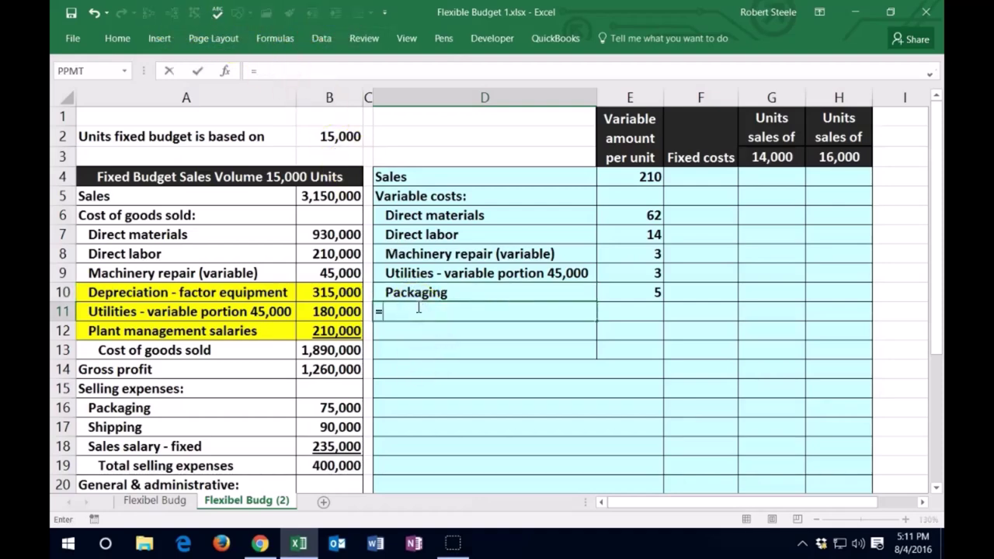
left_click(197, 419)
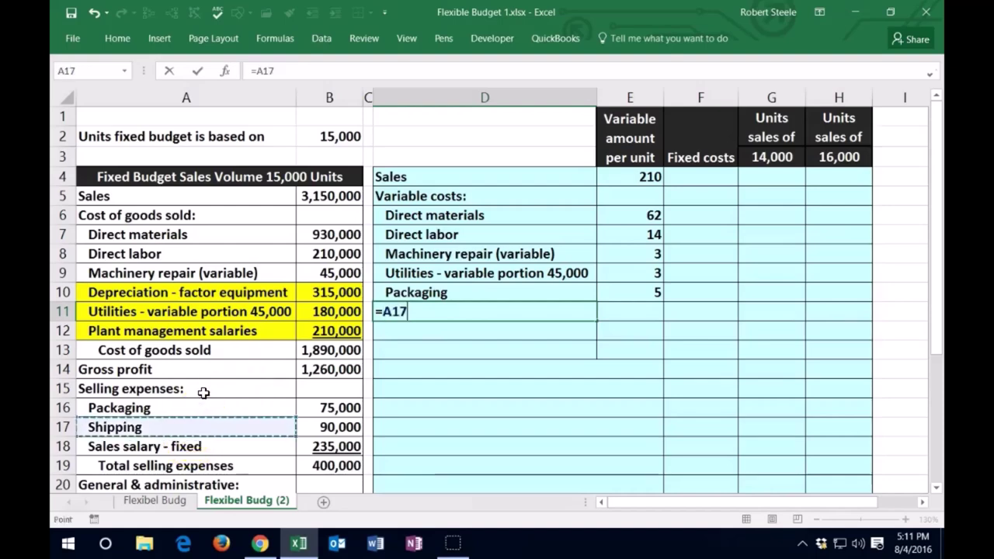
key("Tab")
Step: Calculate shipping per unit in E11 by dividing B17 by the units in B2
type("=")
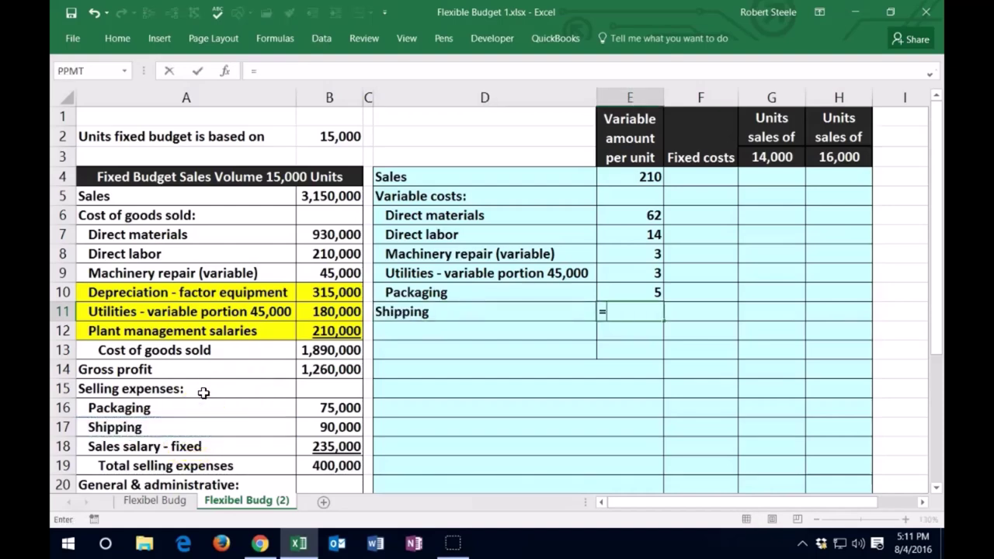
left_click(322, 427)
type("/")
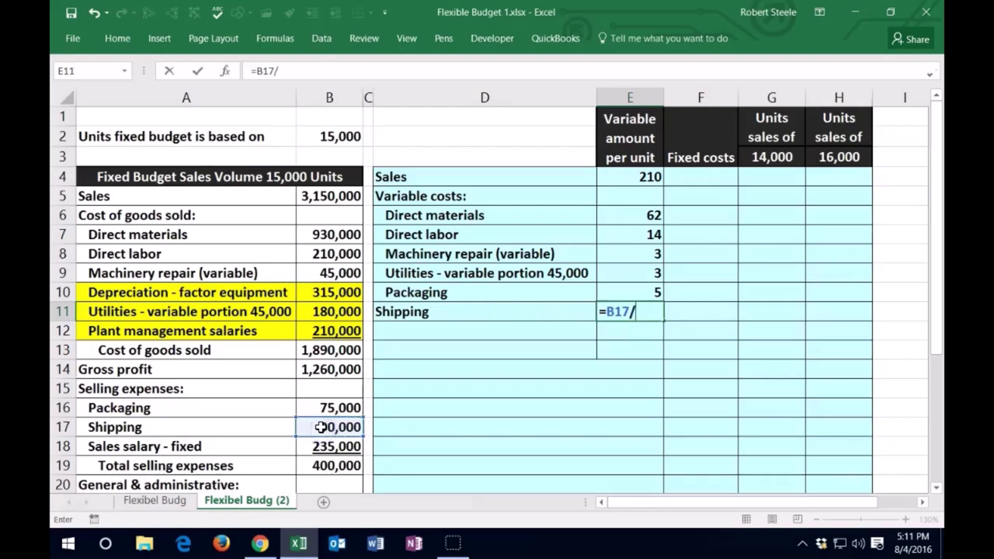
left_click(339, 136)
key("Return")
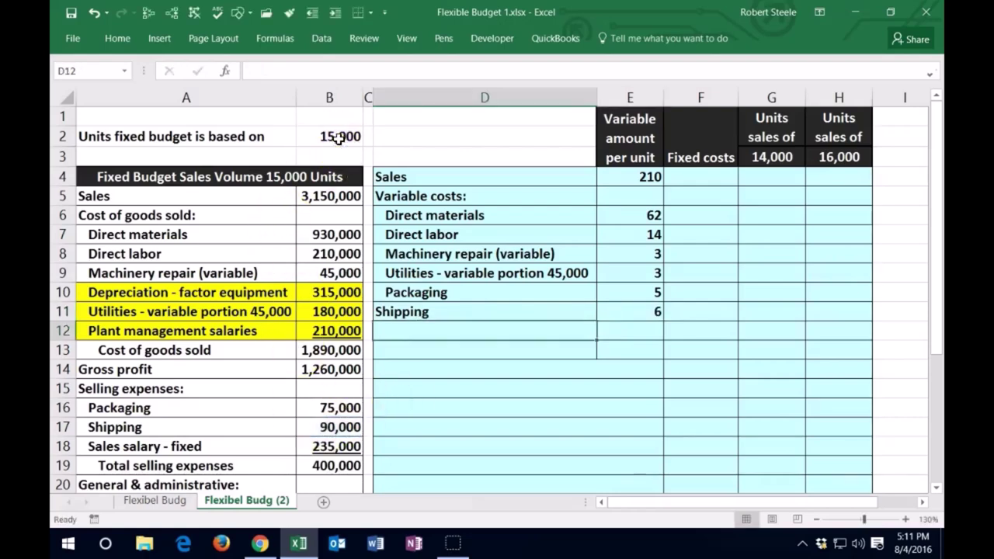
Step: Highlight the fixed sales salary row in A18:B18 with the same yellow fill as the other fixed costs
left_click(158, 446)
left_click_drag(158, 446, 311, 444)
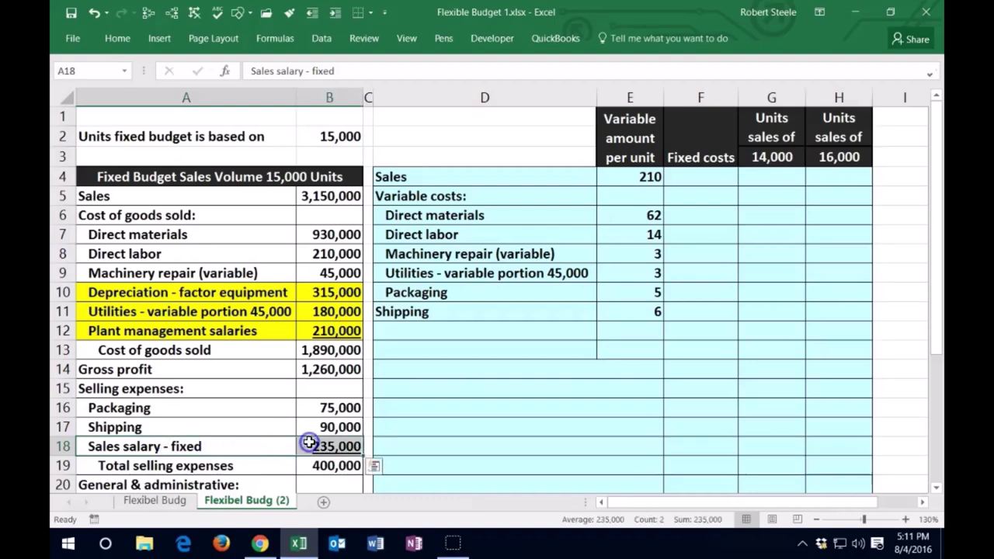
right_click(313, 447)
left_click(370, 483)
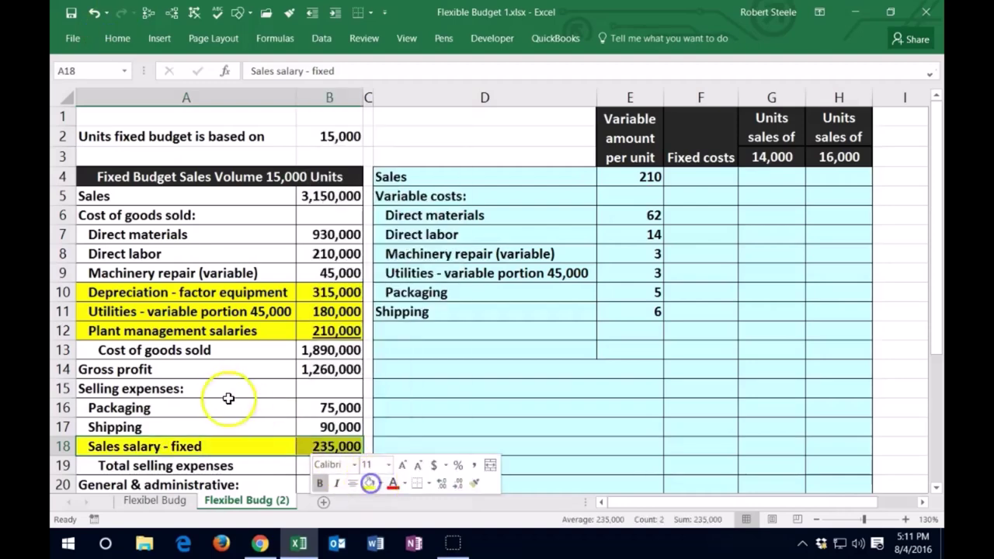
left_click(225, 392)
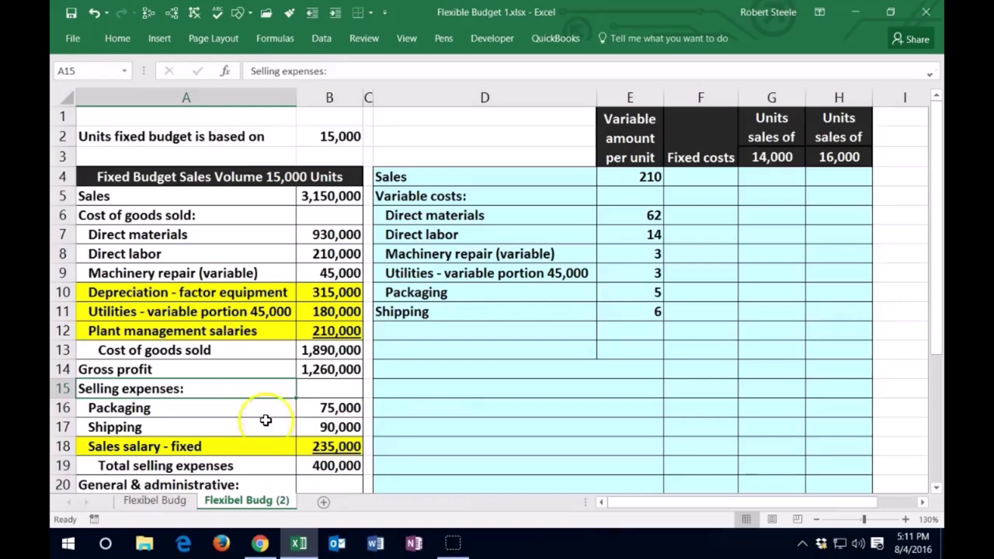
Step: Indent the Shipping label in D11 one level to line up with the other variable costs
left_click(404, 317)
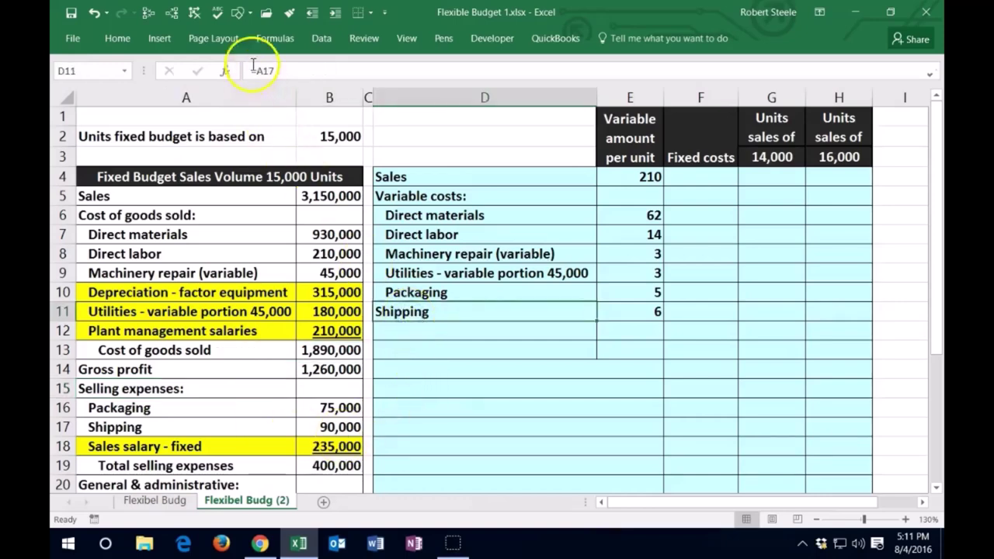
left_click(314, 13)
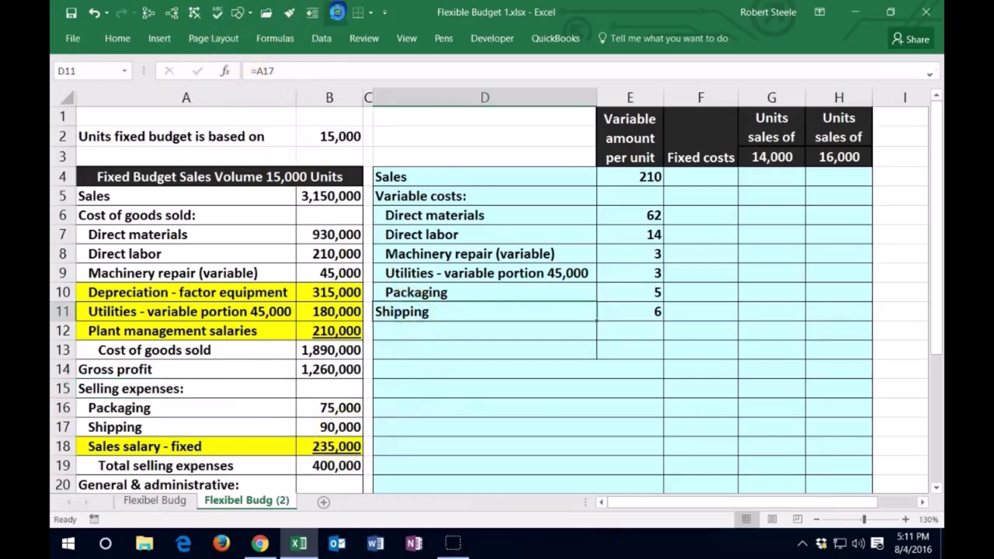
key("Return")
Step: Copy the variable costs heading from D5 to D12 and change the copy to "Total variable costs:"
left_click(424, 197)
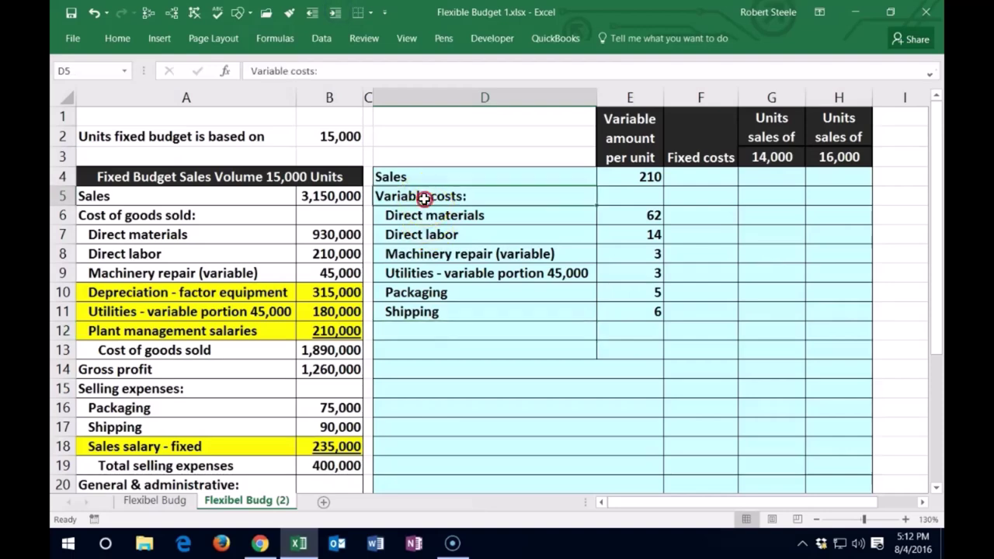
right_click(423, 197)
left_click(457, 228)
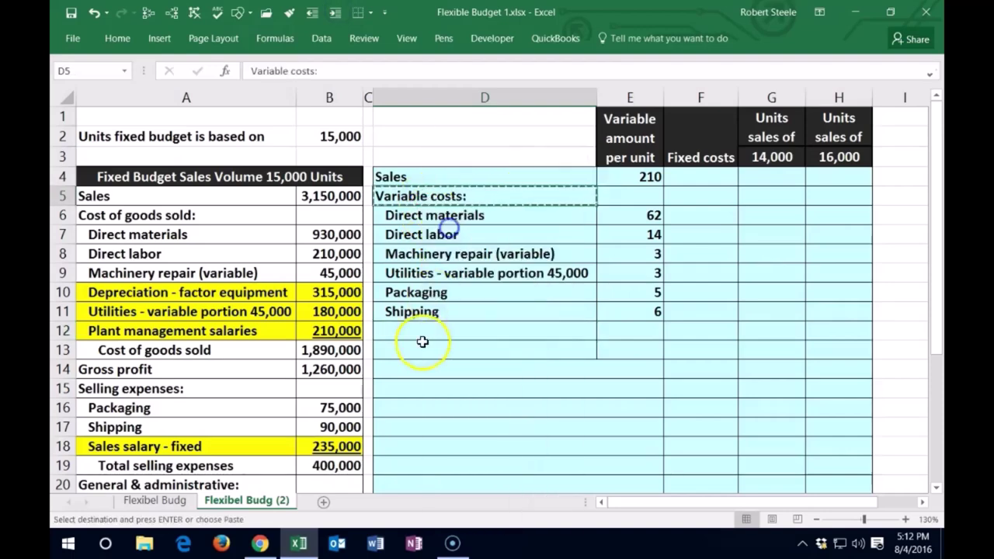
left_click(417, 329)
right_click(417, 329)
left_click(451, 68)
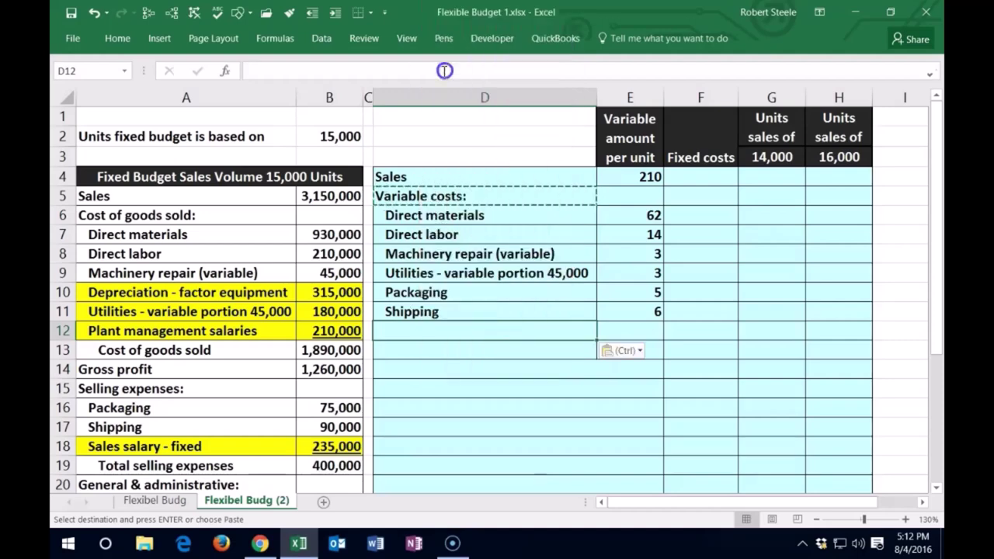
key("F2")
key("Delete")
type("Total variable costs:")
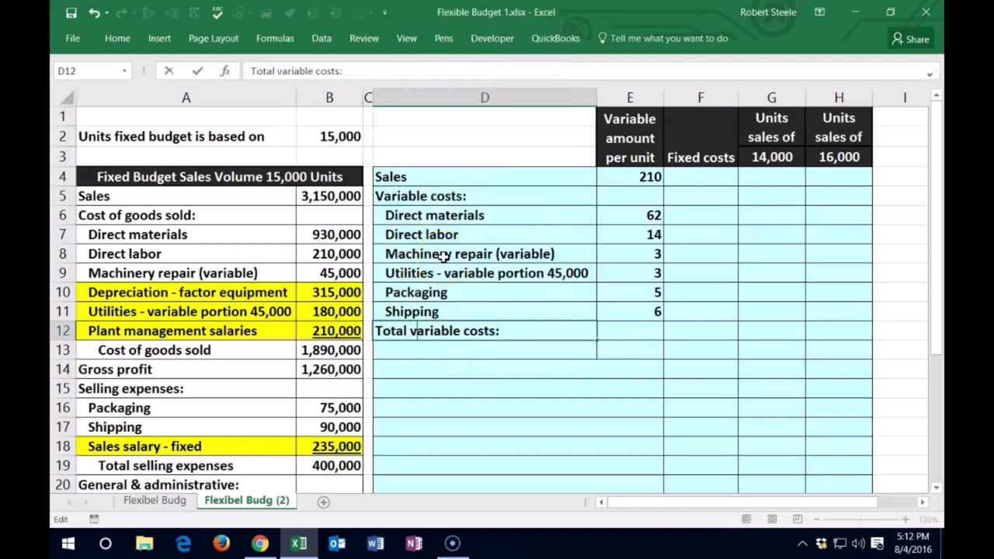
key("Return")
key("Up")
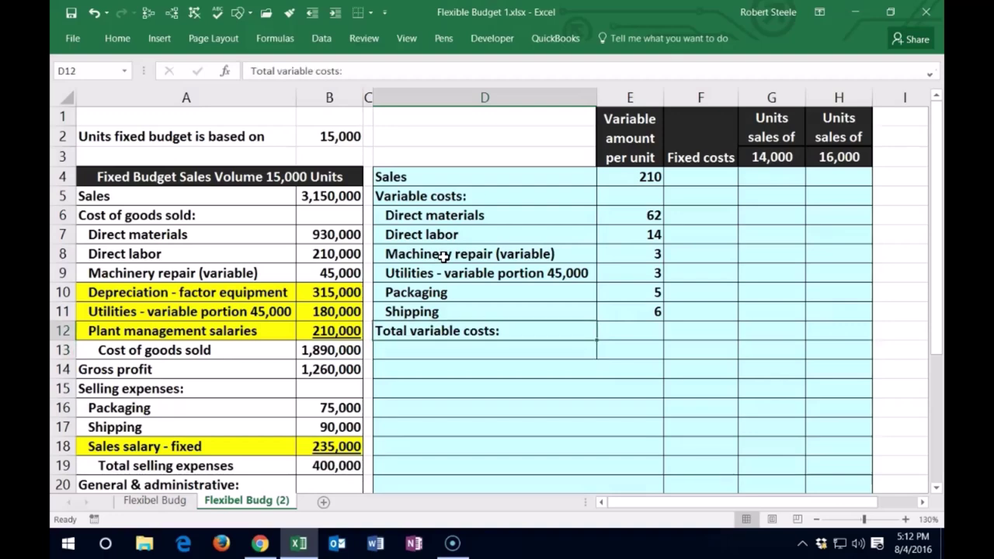
Step: Remove the colon from the total variable costs label in D12 and indent it two levels
double_click(536, 337)
key("BackSpace")
key("Return")
key("Up")
left_click(117, 38)
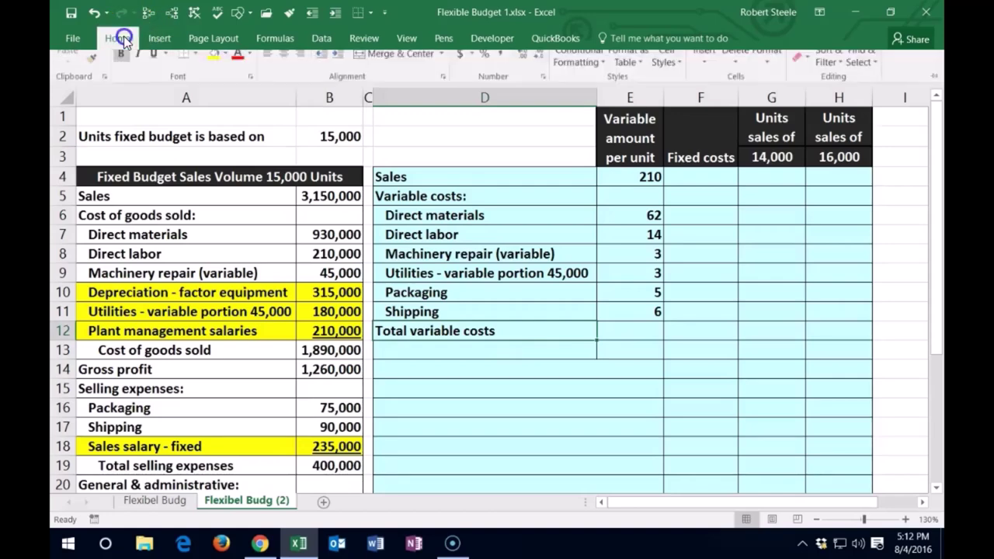
left_click(340, 91)
left_click(340, 92)
Step: Underline the shipping amount per unit in E11 as the last figure above the total
left_click(637, 341)
left_click(637, 314)
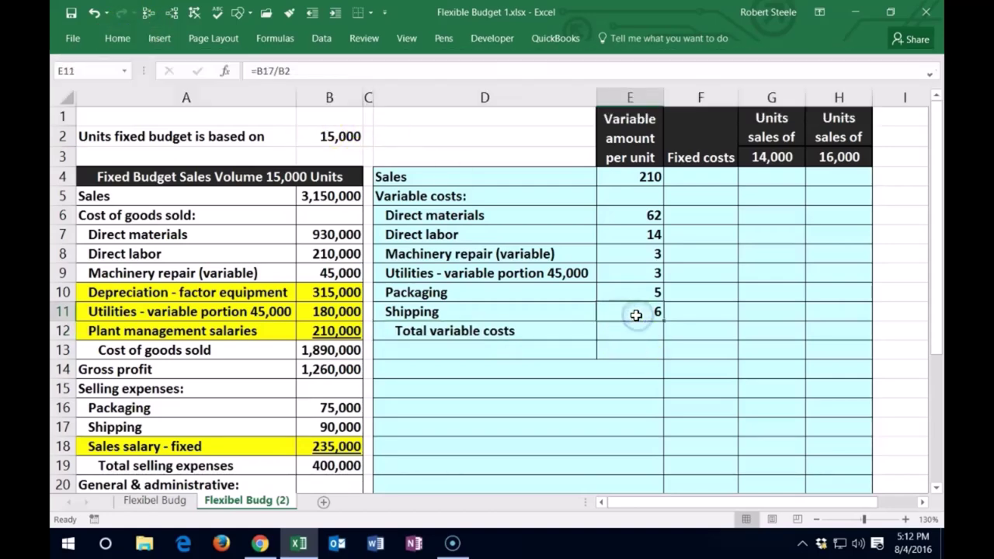
left_click(117, 38)
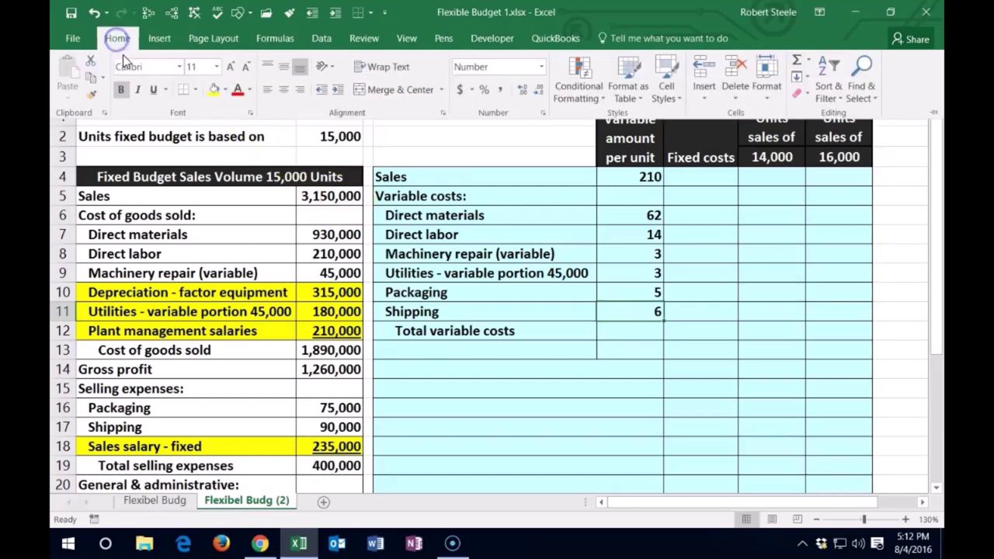
left_click(622, 352)
Step: Total the variable costs per unit in E12 with the formula =SUM(E6:E11)
left_click(632, 331)
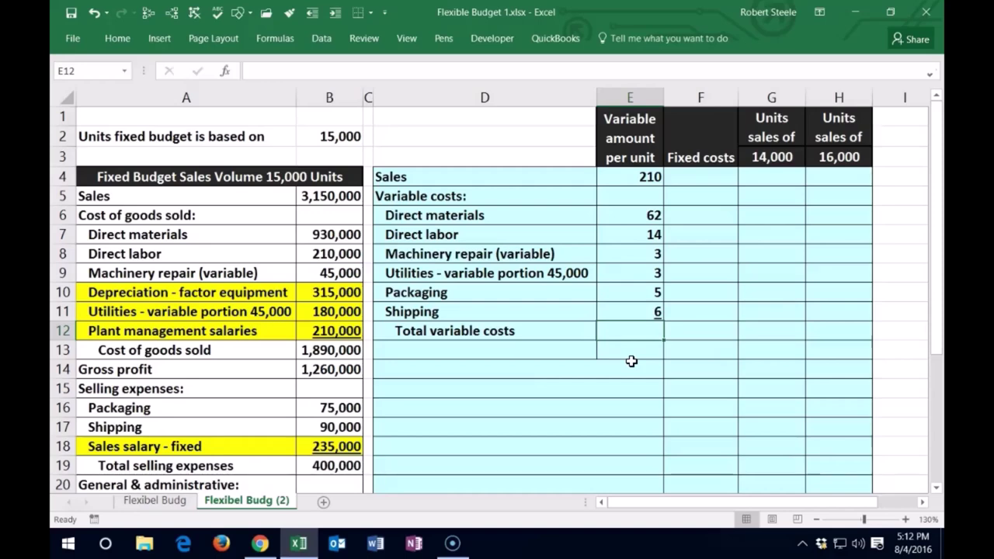
type("=sum(")
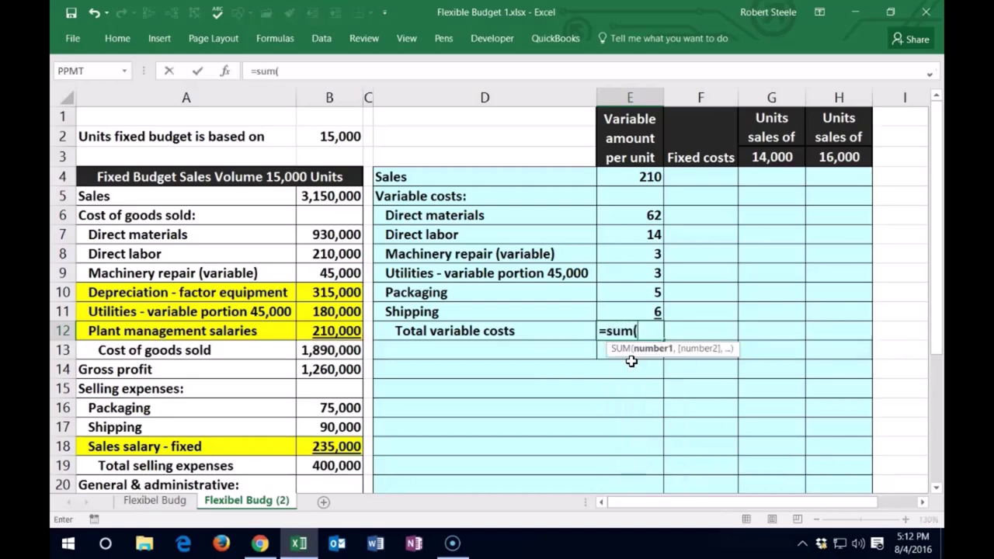
left_click(605, 219)
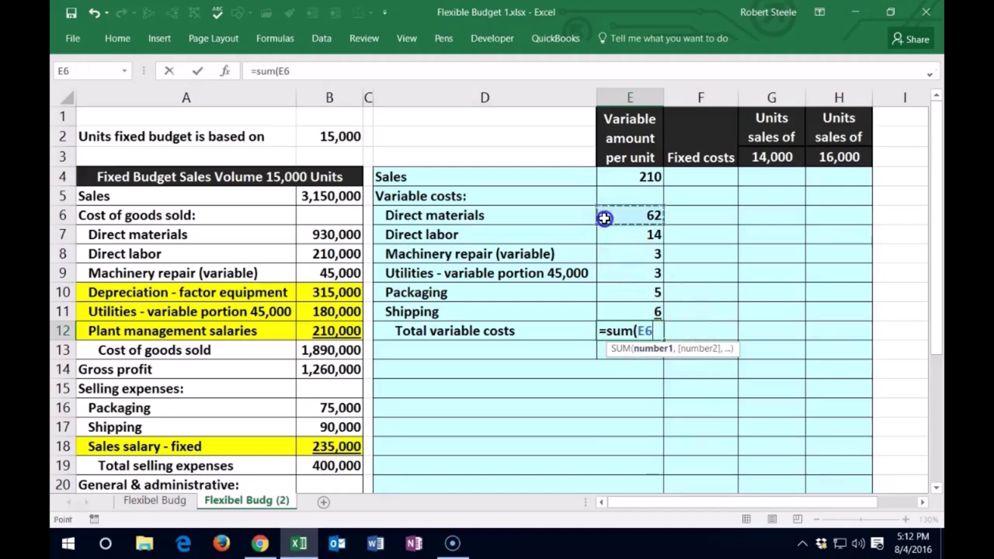
left_click_drag(605, 218, 614, 303)
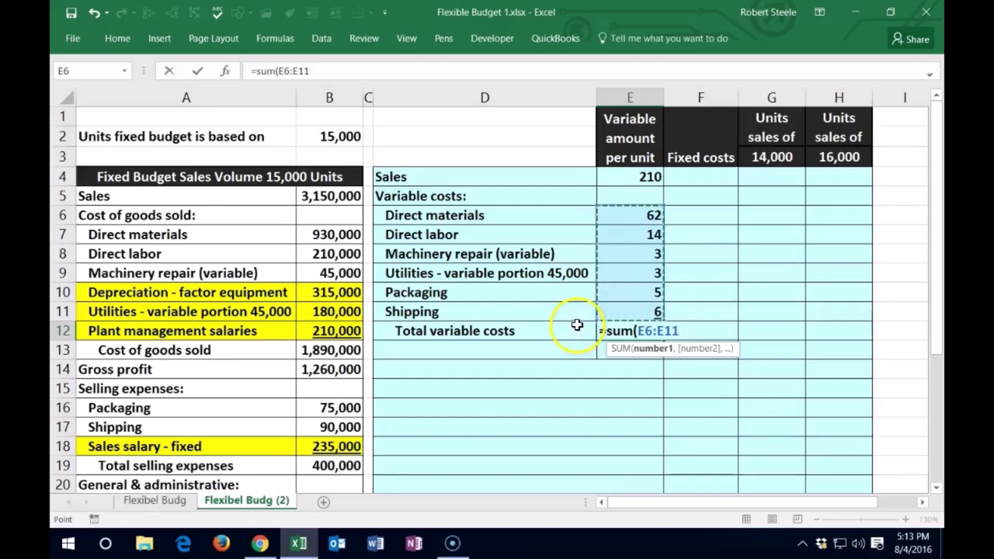
key("Return")
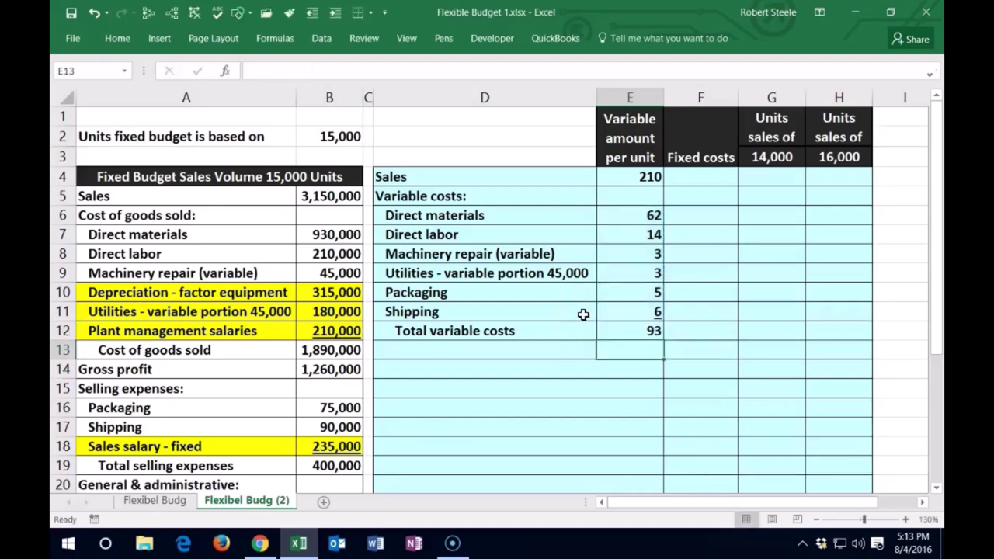
Step: Underline the total variable costs per unit in E12
left_click(619, 333)
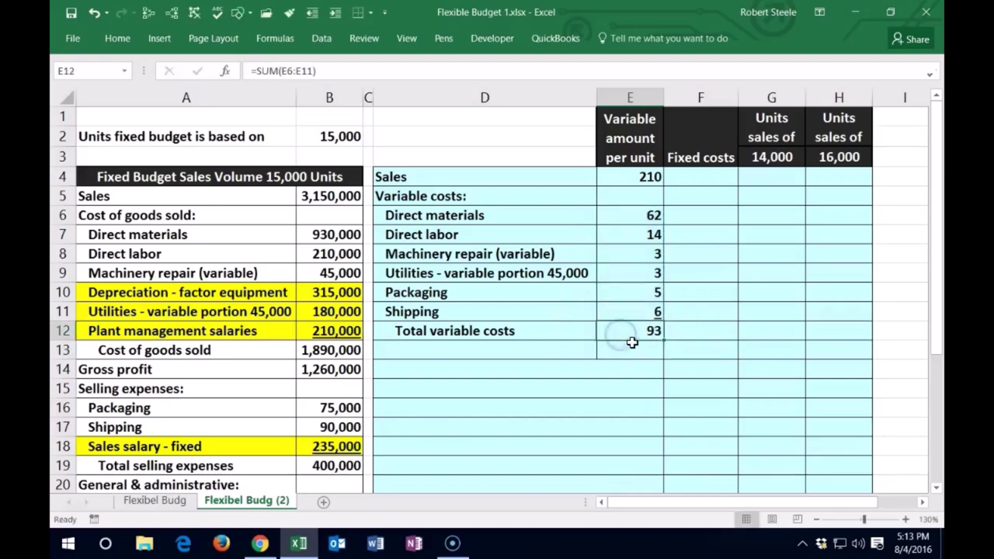
left_click(117, 38)
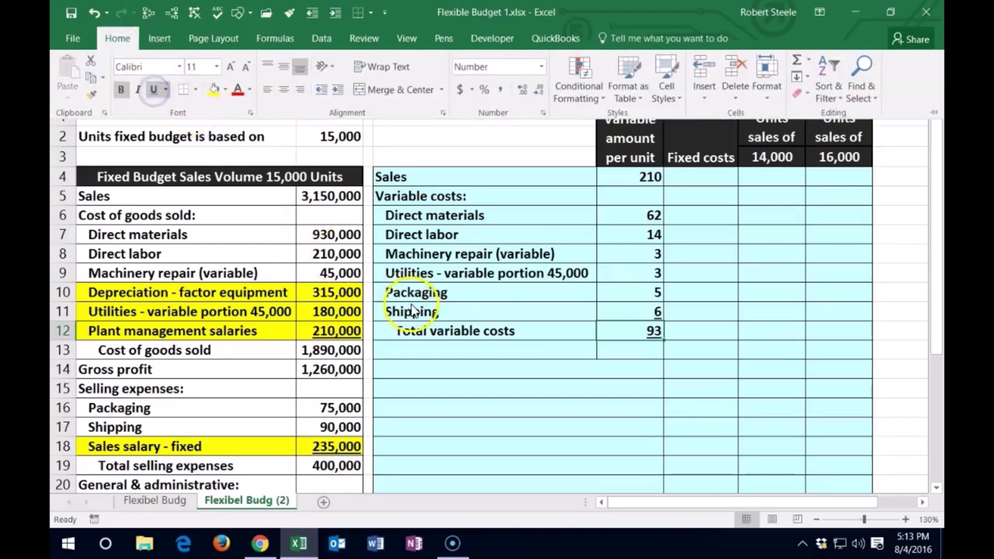
left_click(400, 349)
Step: Enter the label "Contribution margin" in D13 below total variable costs
left_click(400, 348)
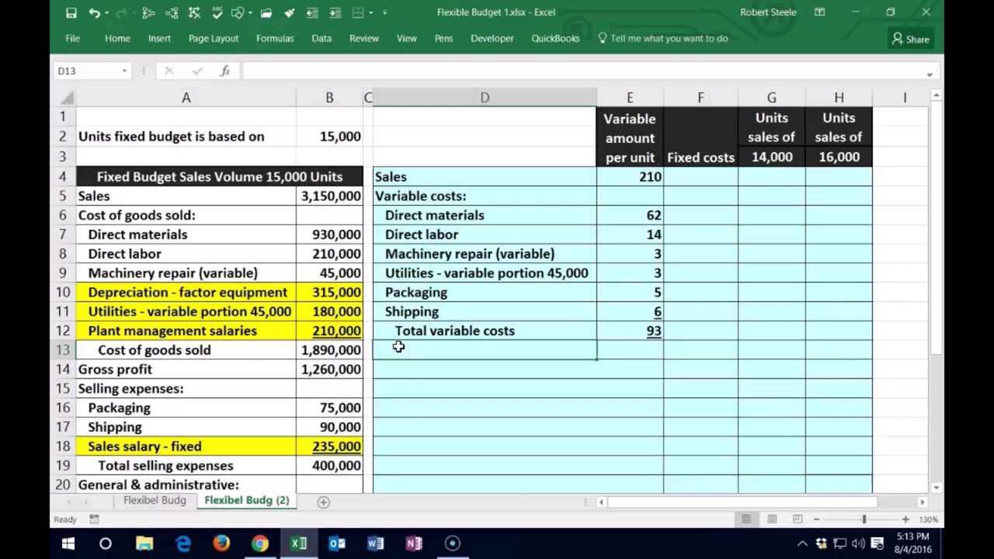
type("Contr")
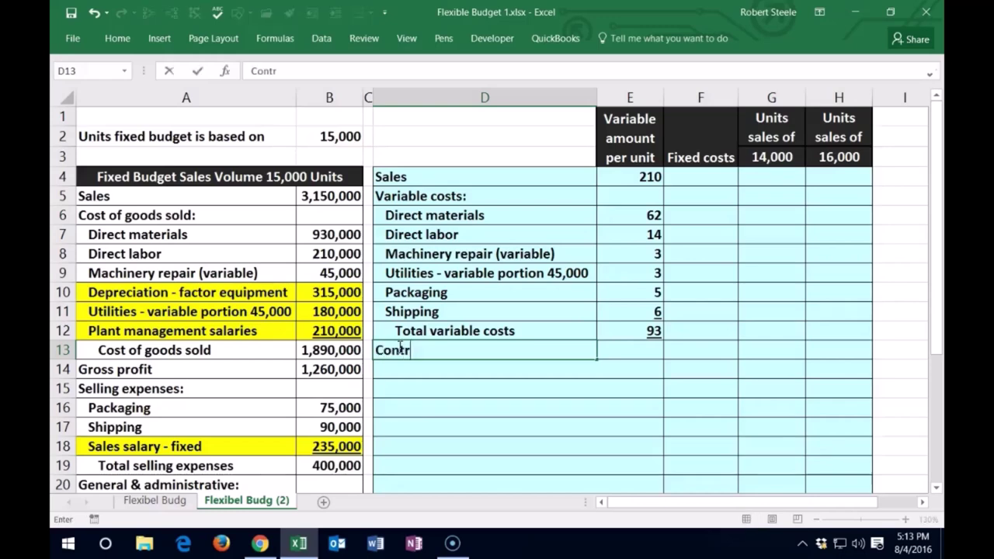
type("ibution margin")
key("Tab")
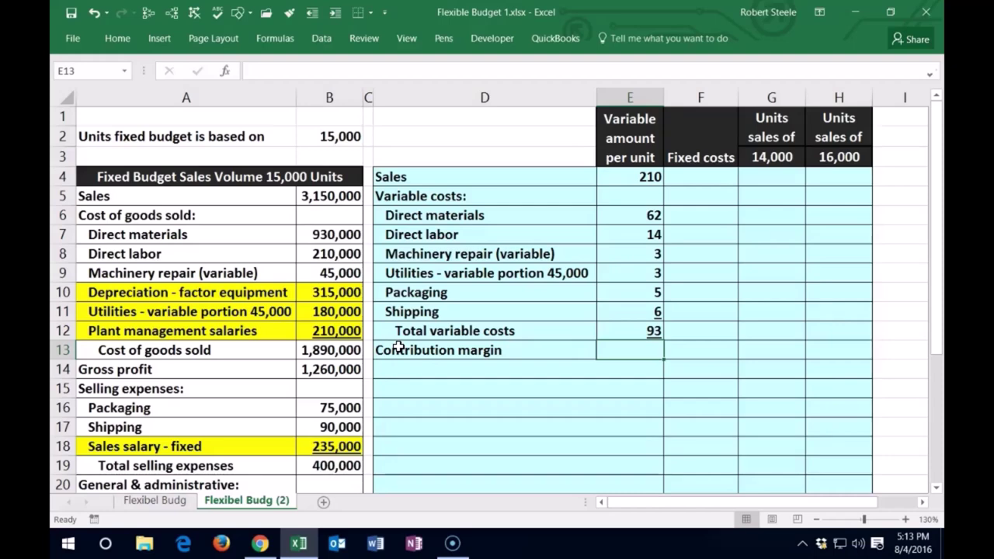
Step: Calculate the contribution margin per unit in E13 as sales less total variable costs with =E4-E12
type("=")
left_click(623, 177)
type("-")
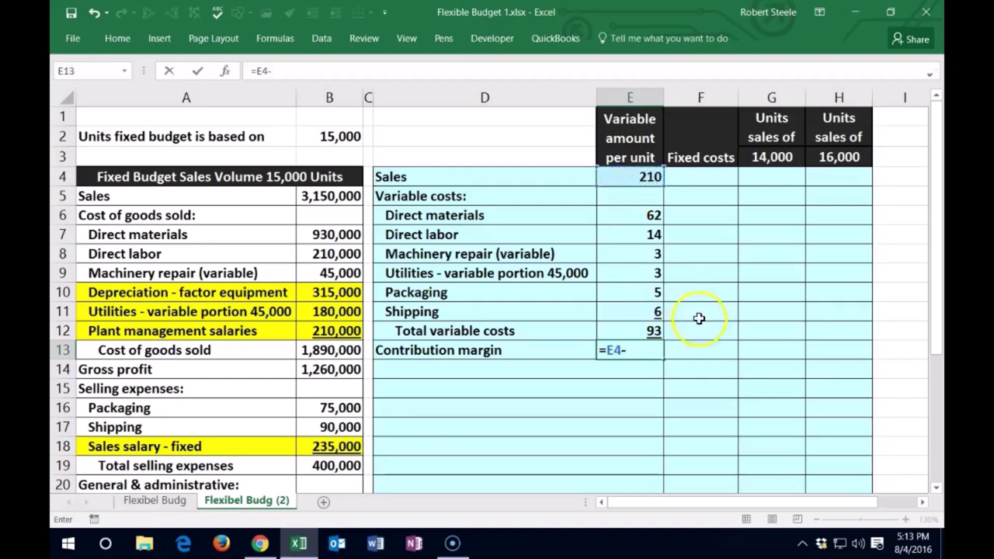
left_click(651, 329)
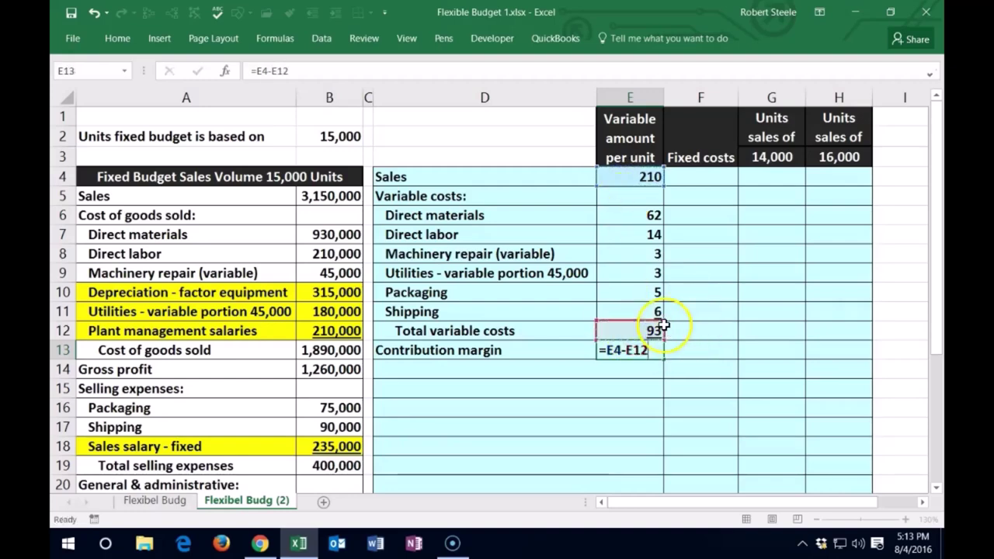
key("Return")
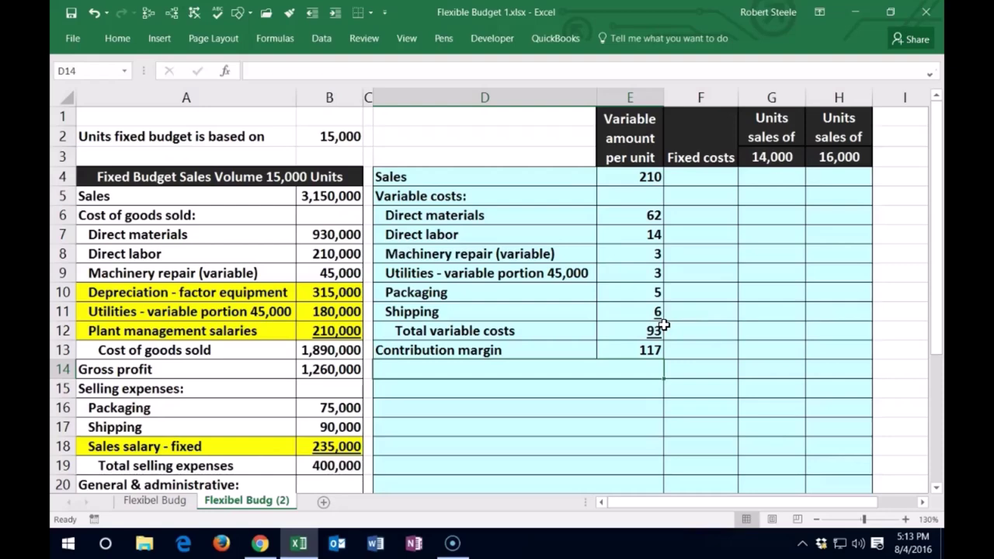
Step: Apply a double underline to the contribution margin per unit in E13
left_click(648, 349)
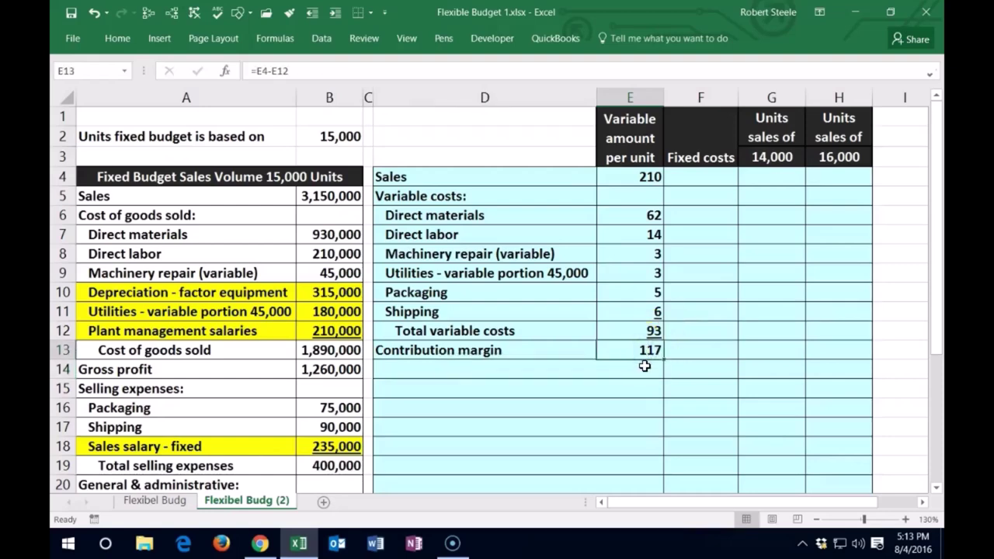
left_click(123, 39)
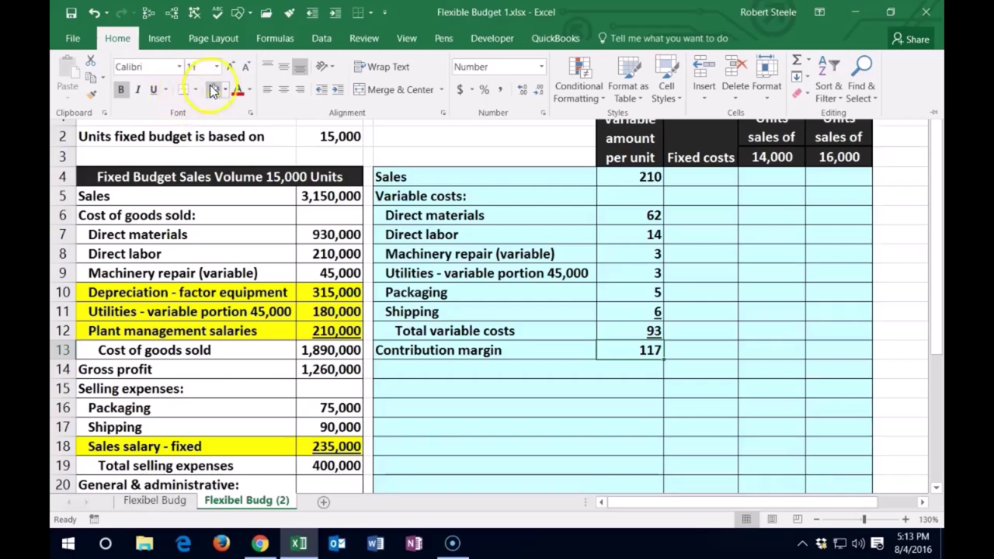
left_click(166, 91)
left_click(171, 125)
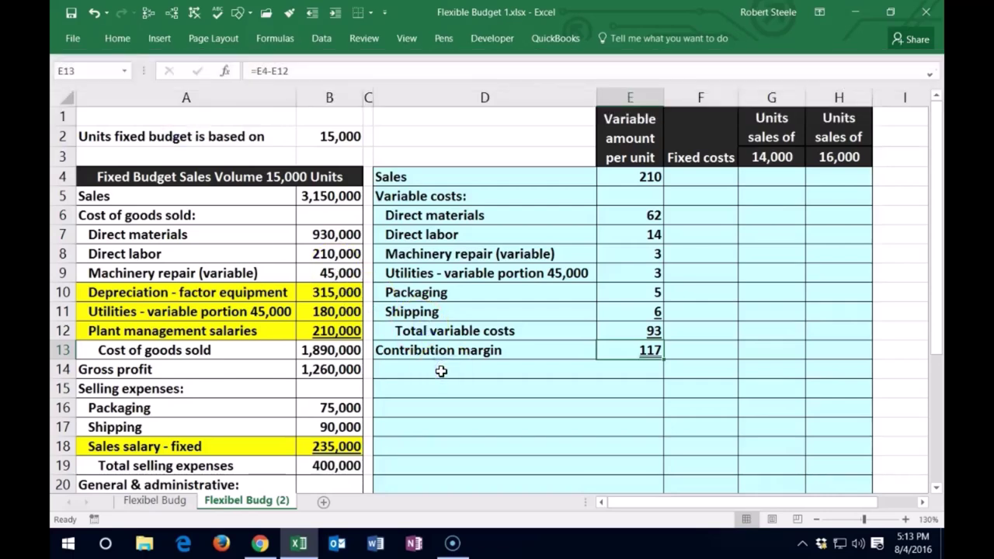
Step: Enter the heading "Fixed costs:" in D14 below the contribution margin
double_click(437, 368)
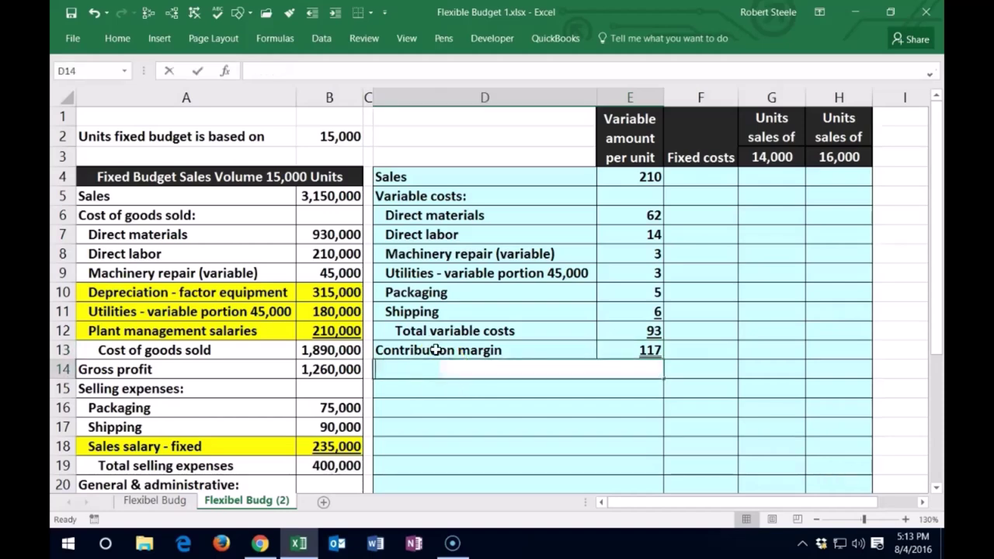
type("Fixed costs:")
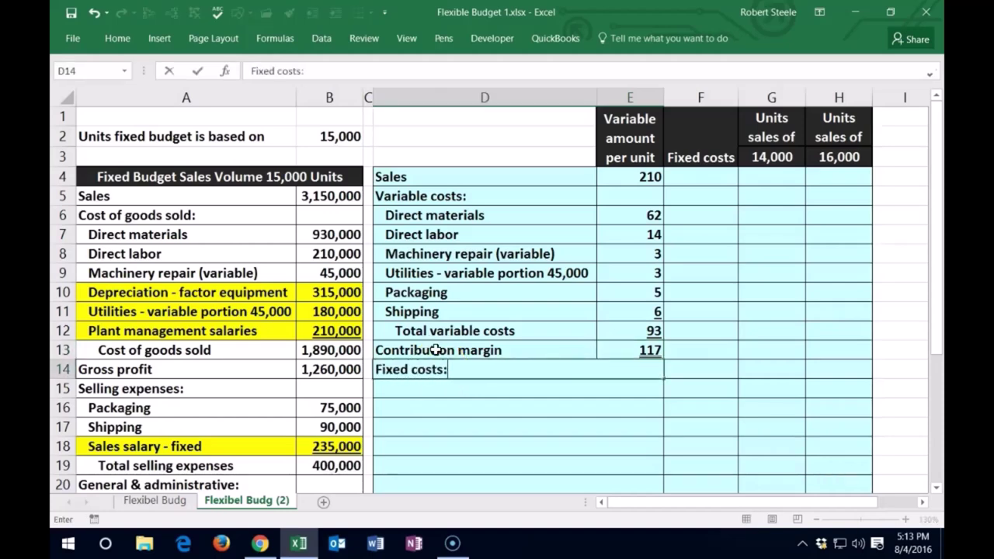
key("Return")
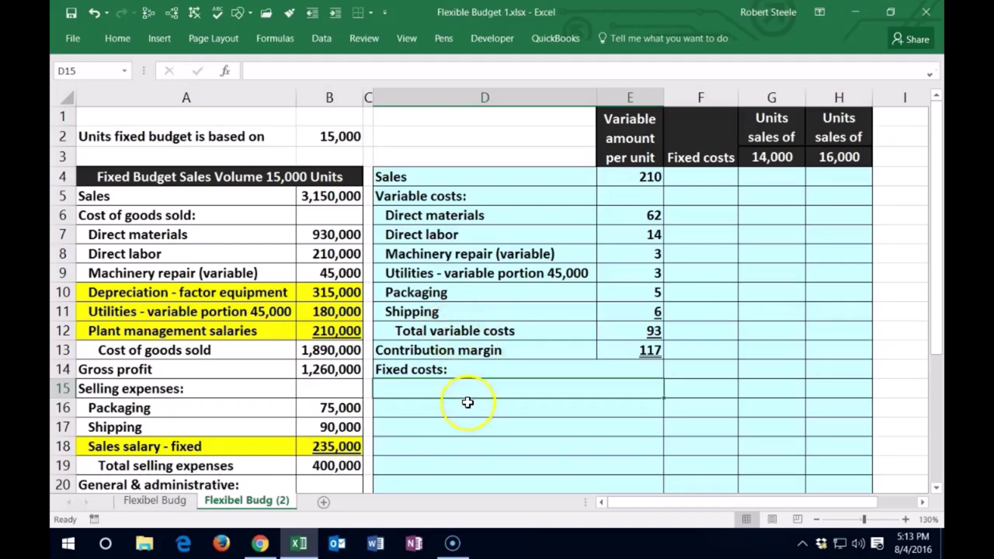
Step: Add factory equipment depreciation to row 15 by linking the label in D15 to A10 and the fixed cost in F15 to B10
type("=")
left_click(256, 292)
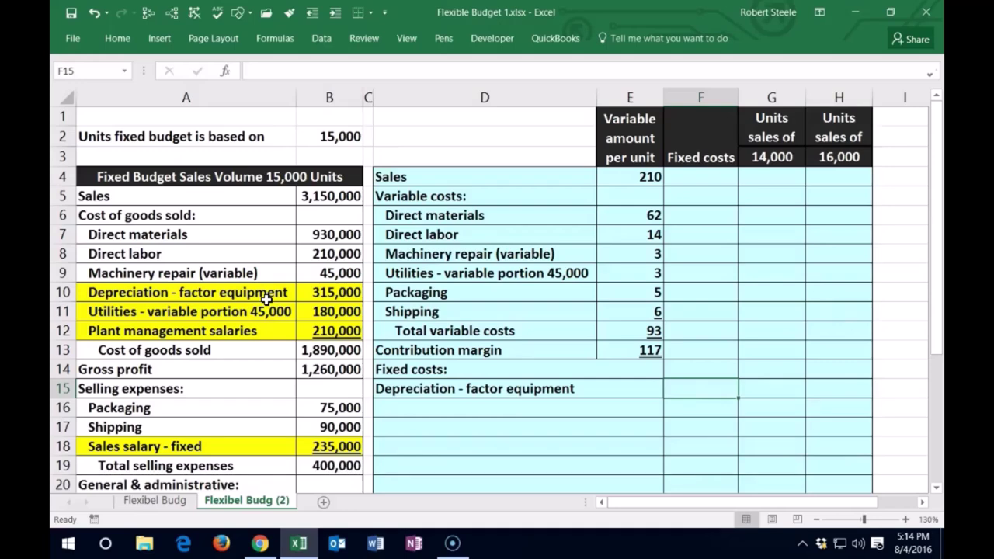
type("=")
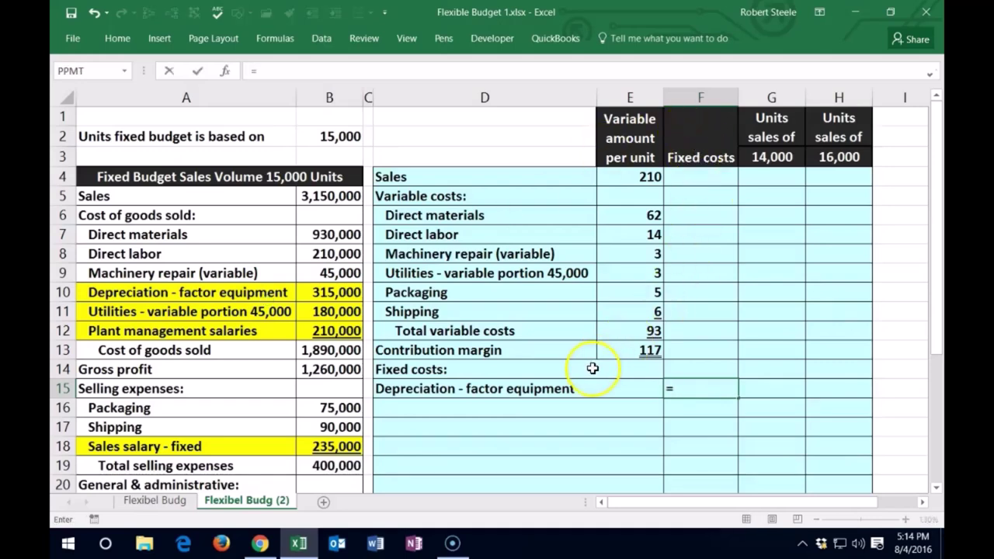
left_click(332, 292)
key("Return")
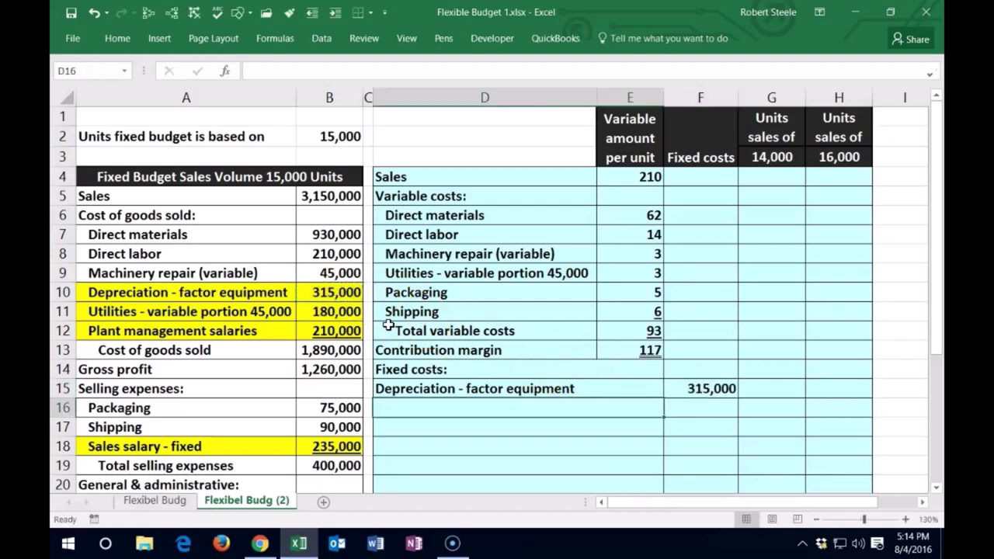
Step: Add utilities to row 16, linking the label in D16 to A11 and calculating the fixed portion in F16 with =B11-45000
type("=")
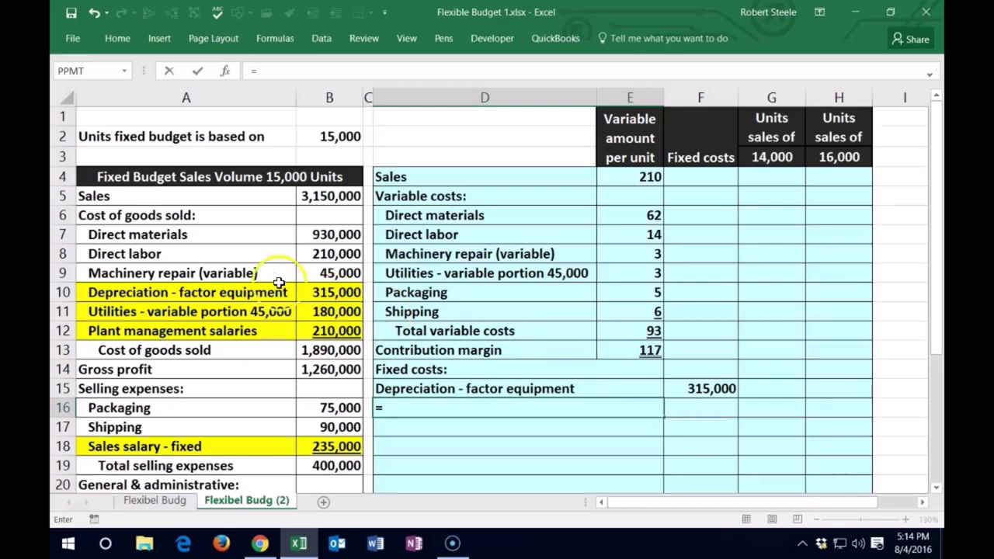
left_click(223, 311)
key("Tab")
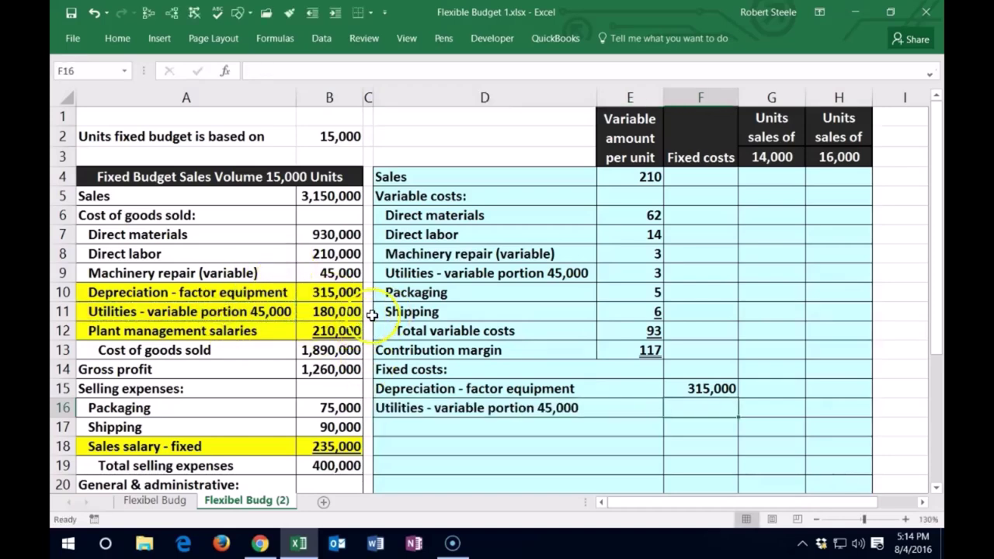
type("=")
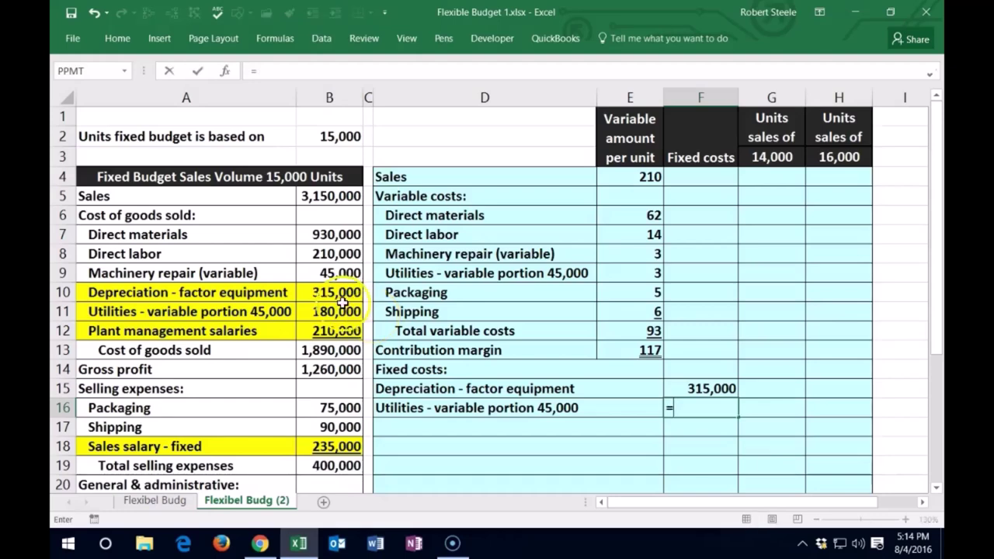
left_click(334, 312)
type("-")
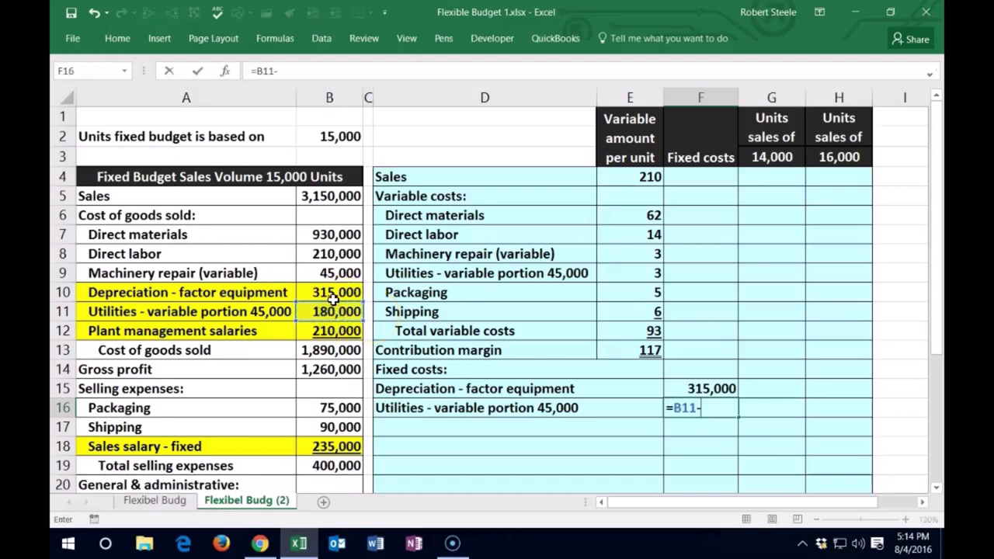
type("45000")
key("Return")
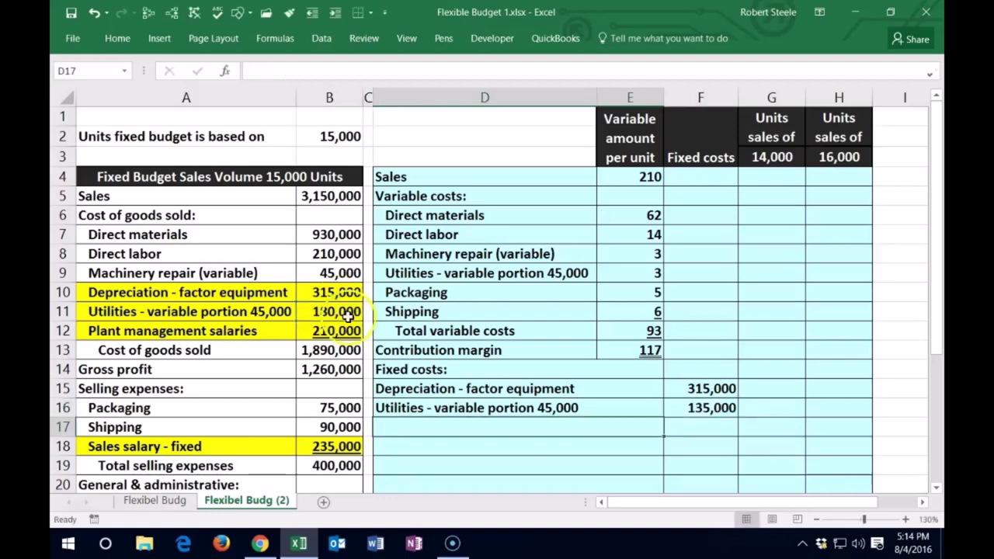
Step: Add plant management salaries to row 17, linking the label in D17 to A12 and the fixed cost in F17 to B12
type("=")
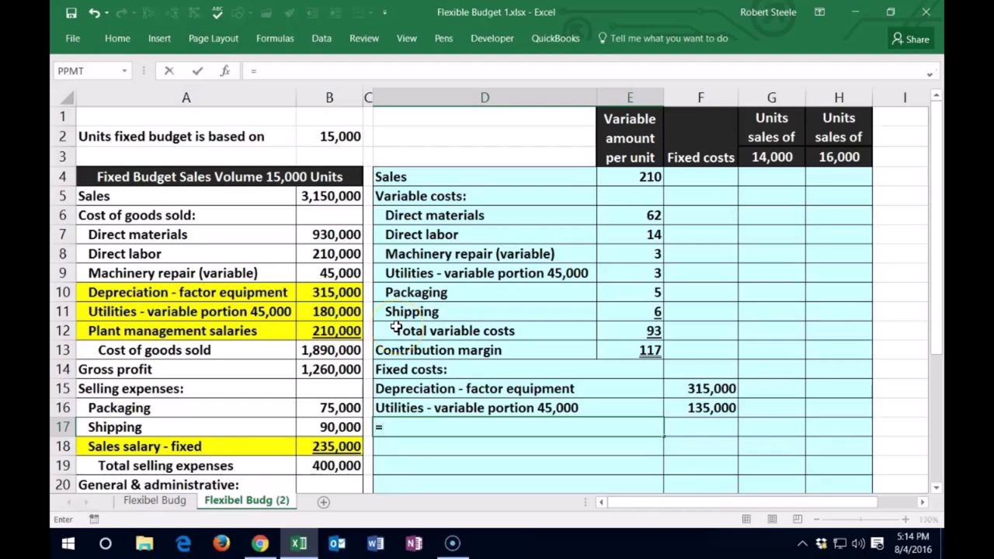
left_click(218, 331)
key("Tab")
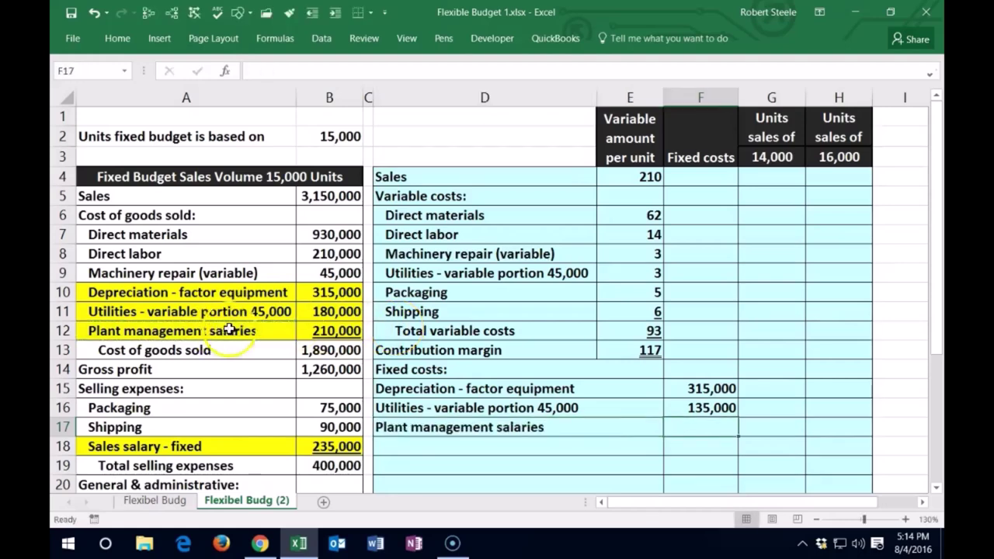
type("210")
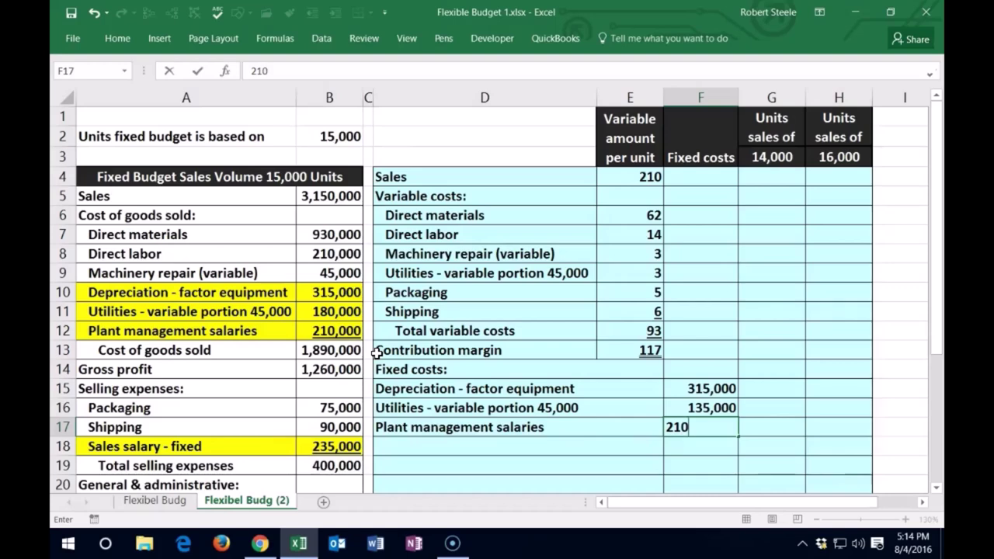
type("=")
left_click(340, 331)
key("Return")
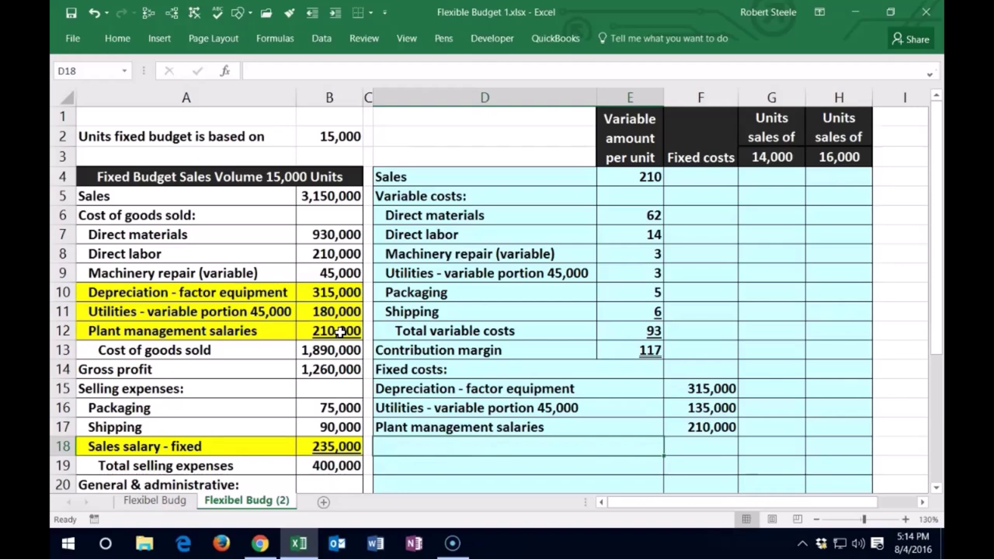
Step: Add the fixed sales salary to row 18, linking the label in D18 to A18 and the amount in F18 to B18
type("=")
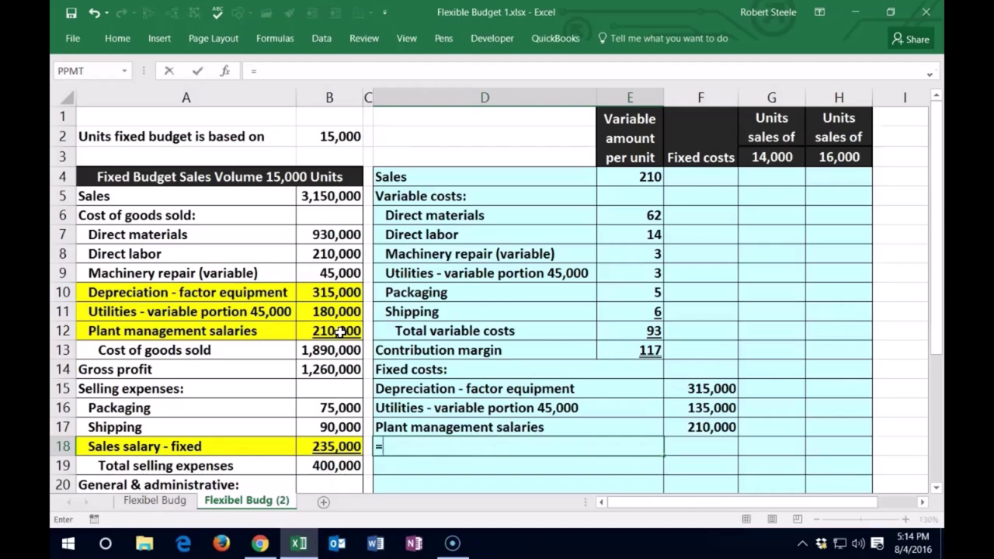
left_click(202, 445)
key("Return")
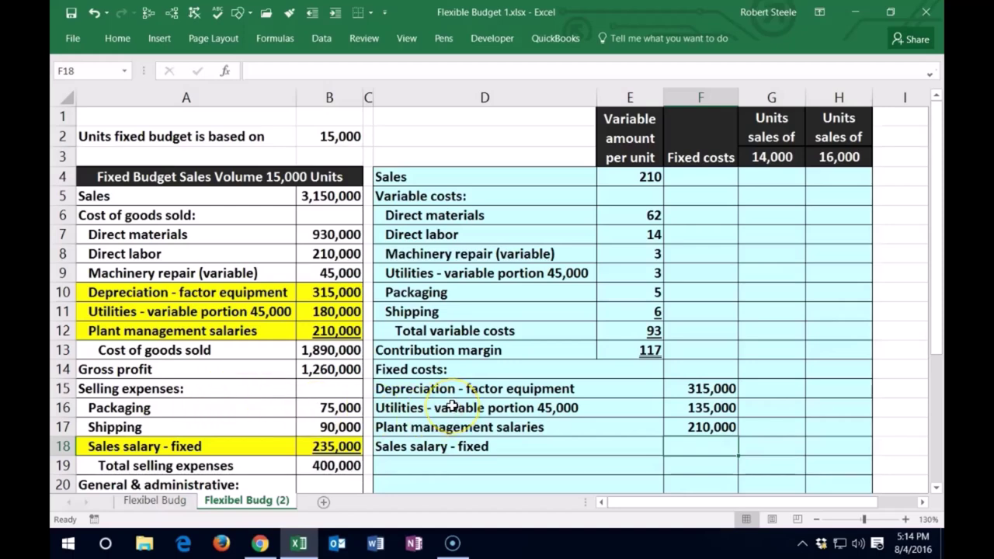
type("=")
left_click(344, 444)
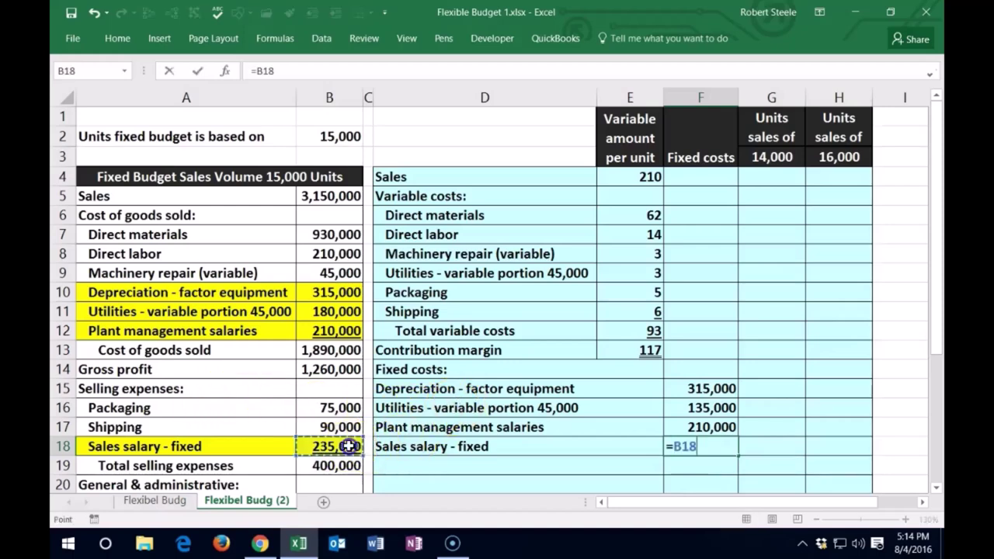
key("Return")
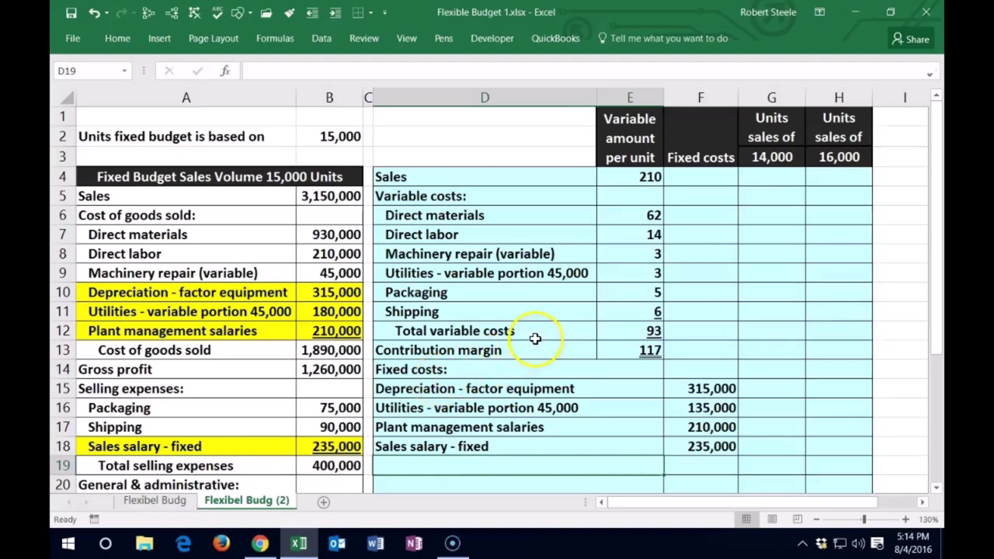
Step: Add advertising expense to row 19, linking the label in D19 to A21 and the fixed cost in F19 to B21
scroll(536, 334, "down", 1)
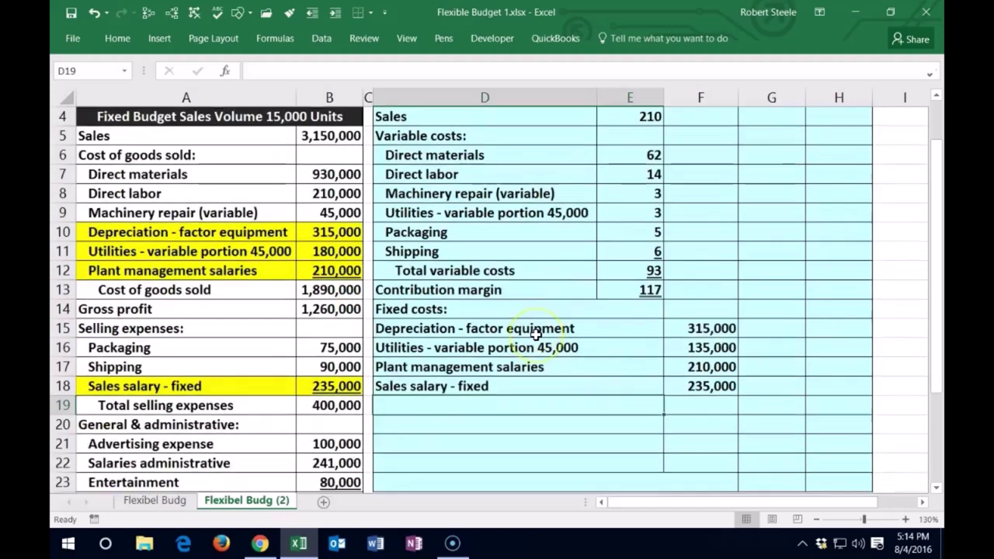
left_click(451, 402)
type("=")
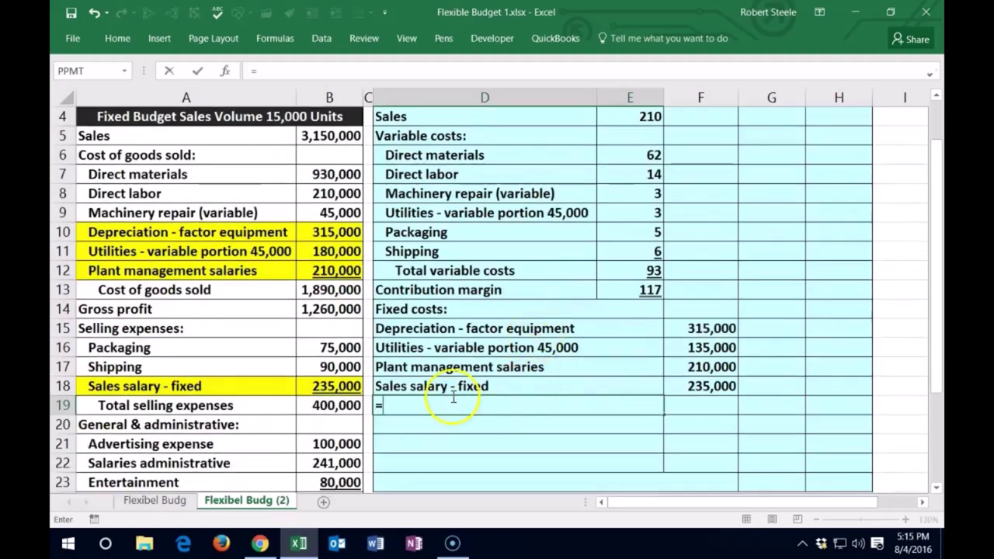
left_click(217, 441)
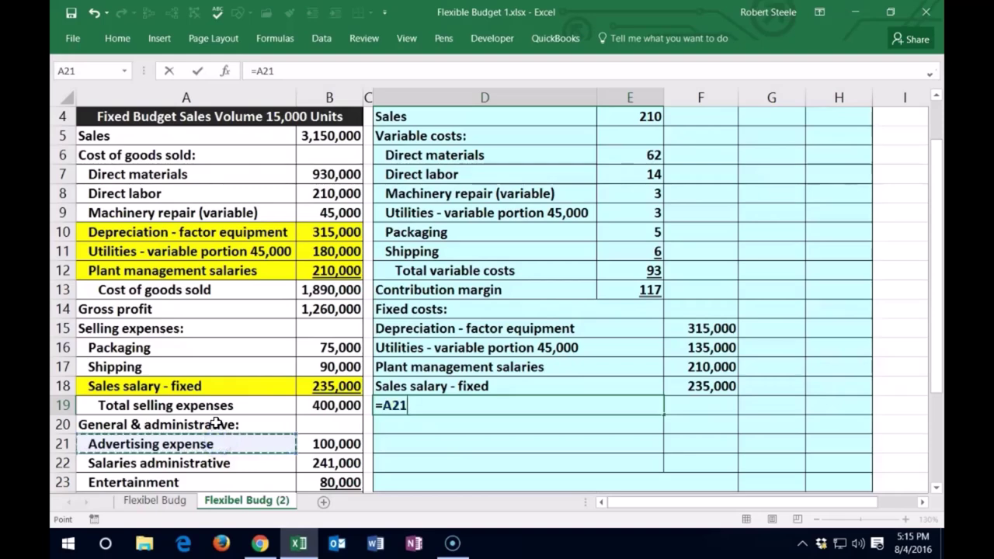
key("Return")
left_click(684, 411)
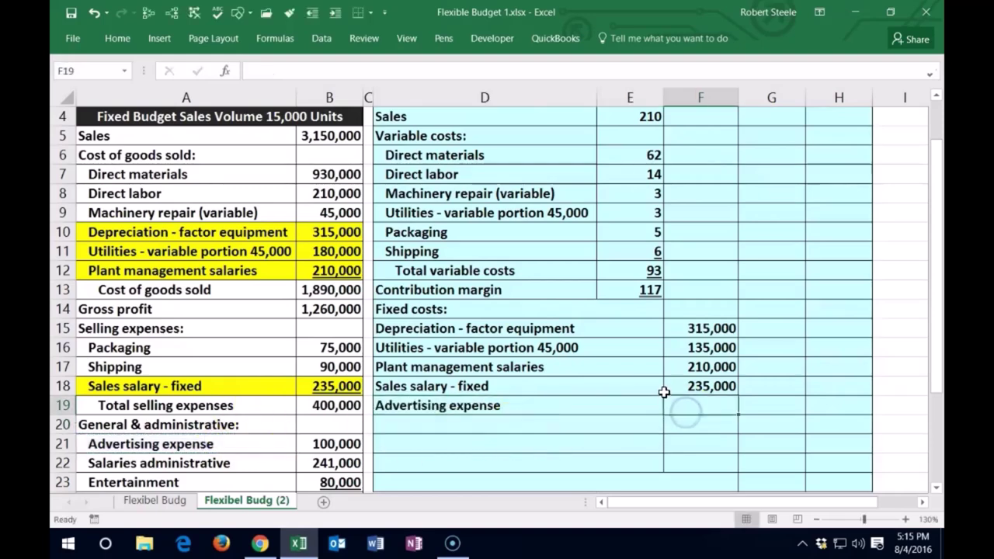
type("=")
left_click(342, 444)
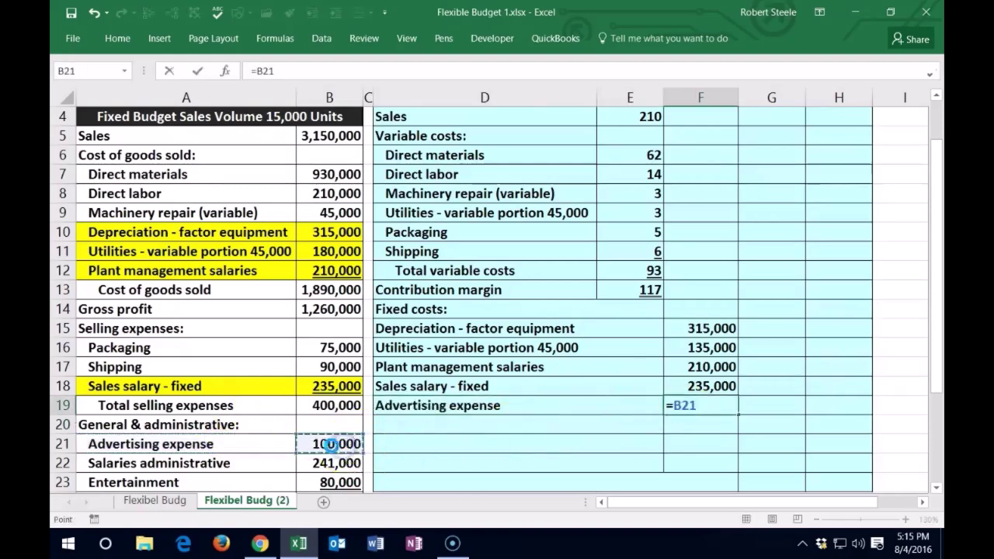
key("Return")
Step: Add administrative salaries to row 20, linking the label in D20 to A22 and the fixed cost in F20 to B22
left_click(419, 425)
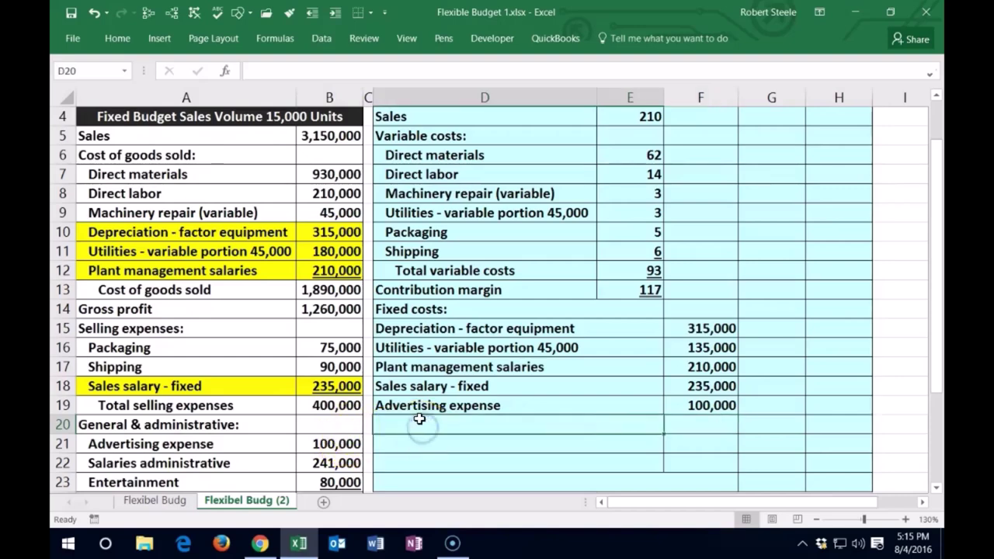
scroll(421, 420, "down", 1)
type("=")
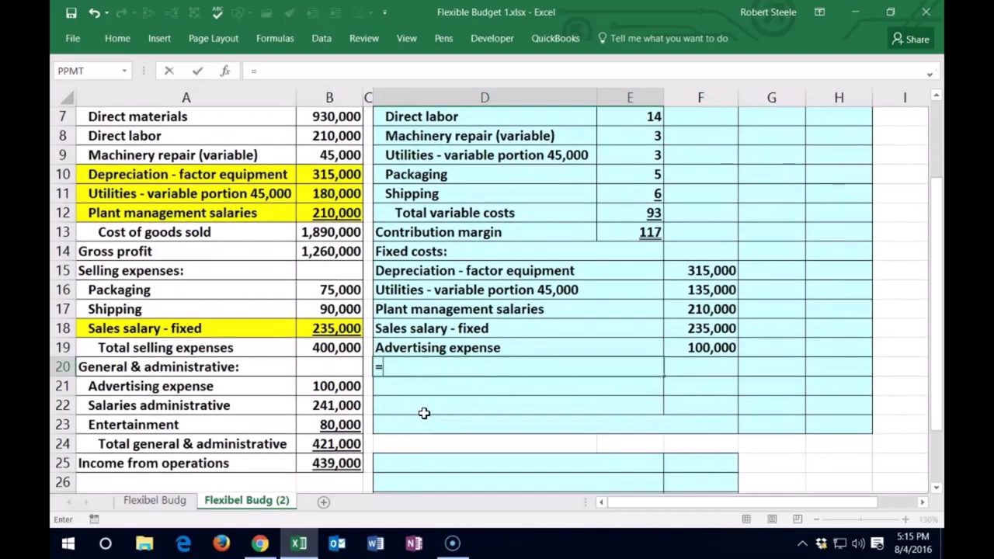
left_click(240, 405)
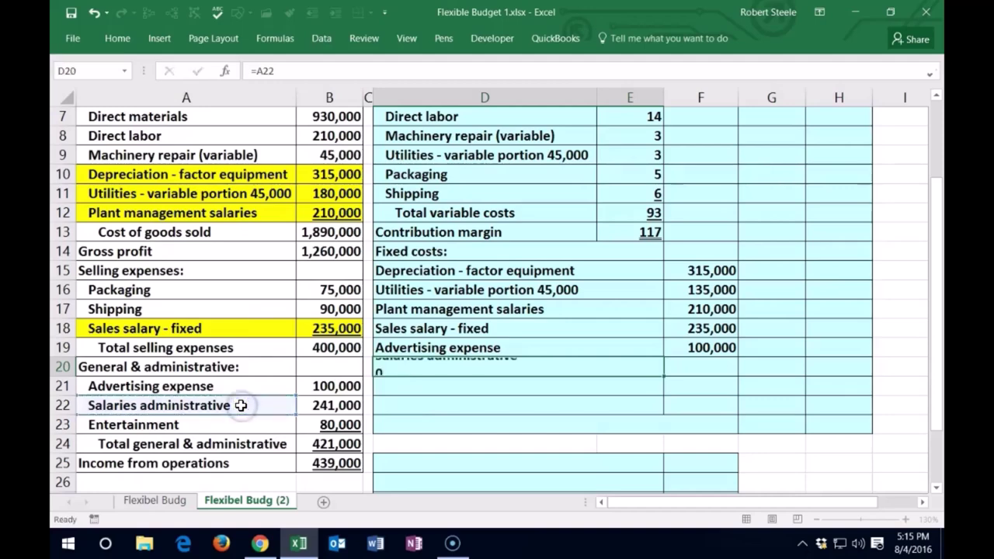
key("Return")
key("Up")
type("=")
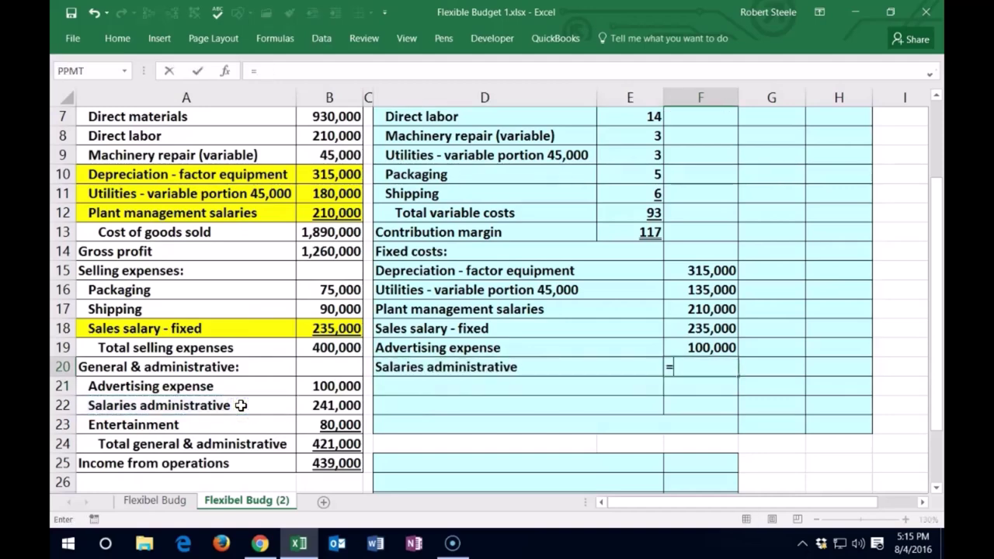
left_click(318, 404)
key("Return")
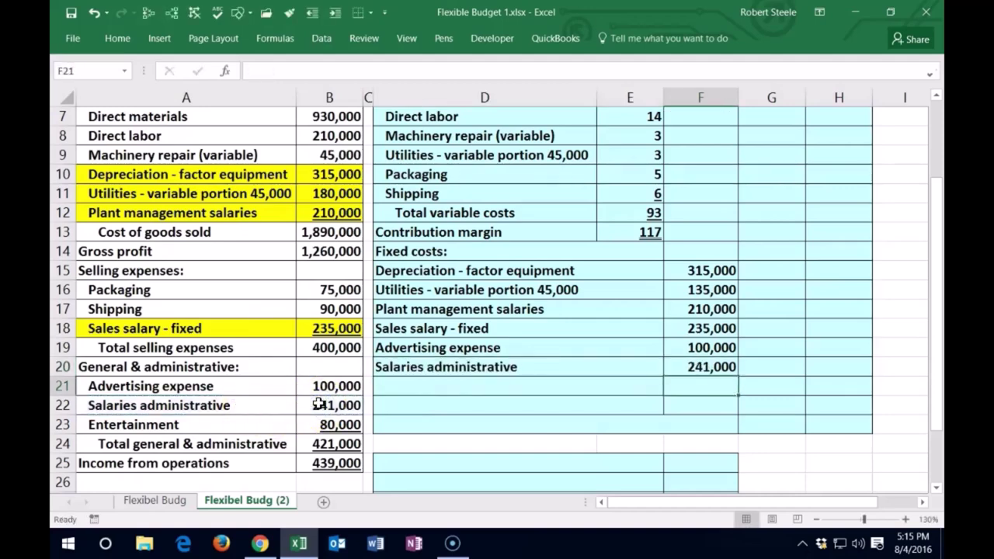
Step: Add entertainment to row 21, linking the label in D21 to A23 and the fixed cost in F21 to B23
key("Left")
type("=")
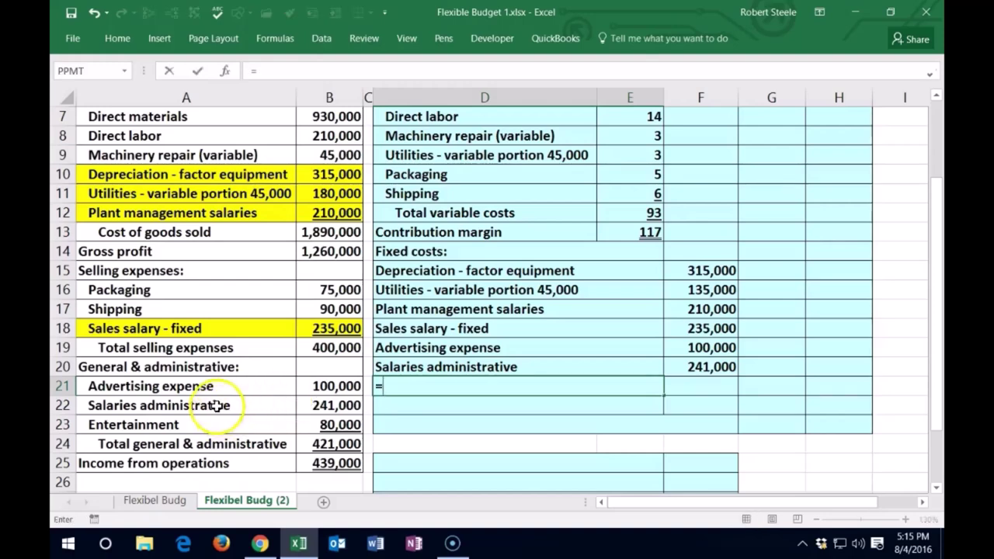
left_click(200, 424)
key("Return")
key("Right")
key("Up")
type("=")
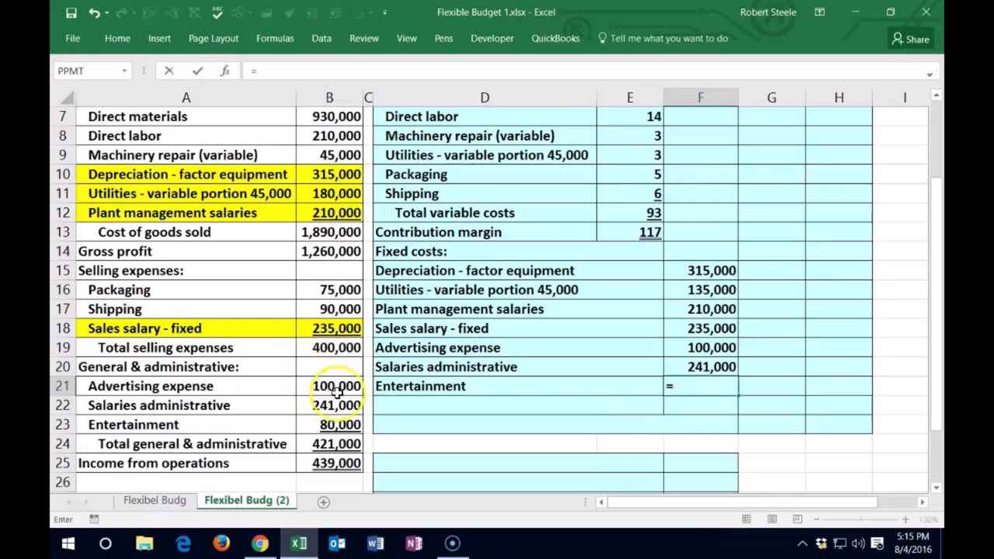
left_click(312, 426)
key("Return")
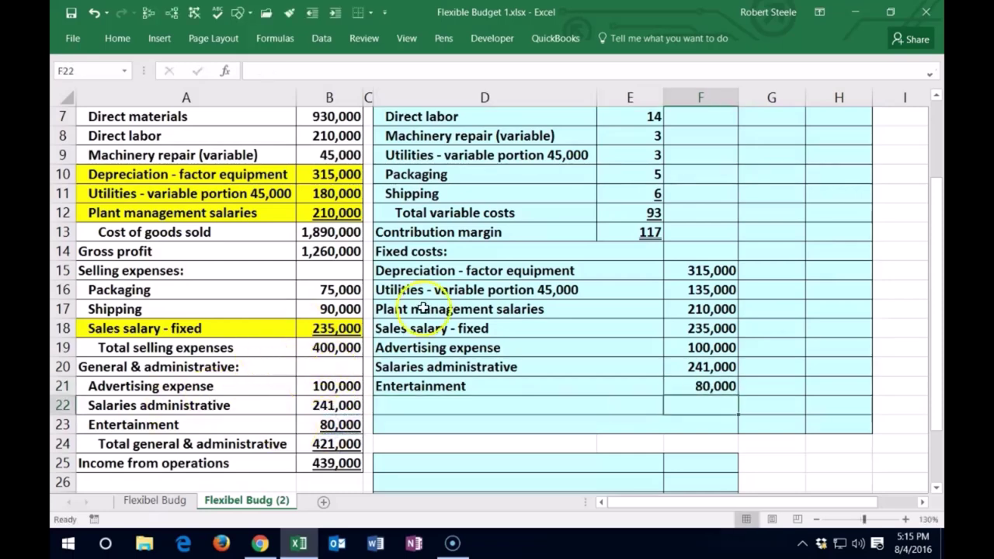
Step: Indent the fixed cost labels in D15:D21 one level beneath the "Fixed costs:" heading
left_click_drag(446, 268, 449, 379)
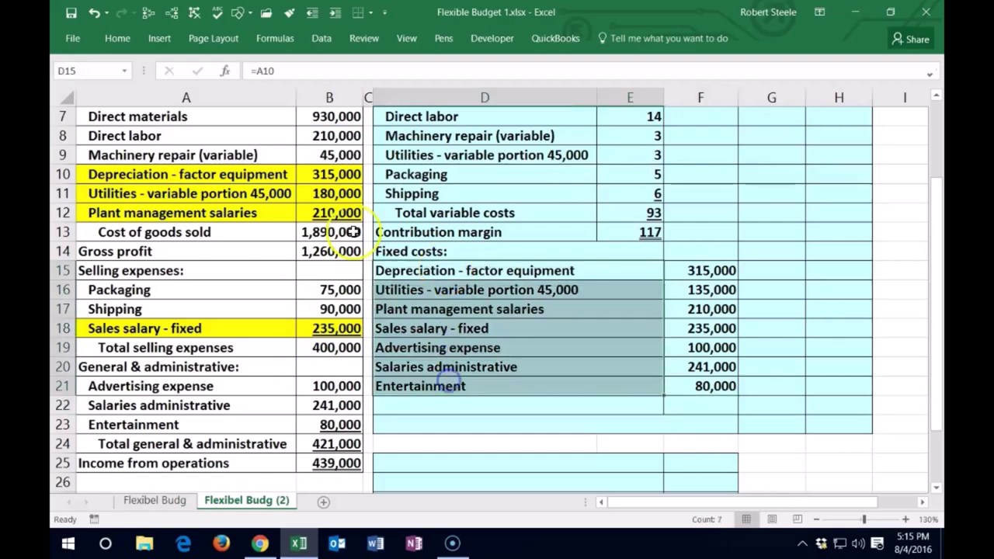
left_click(119, 38)
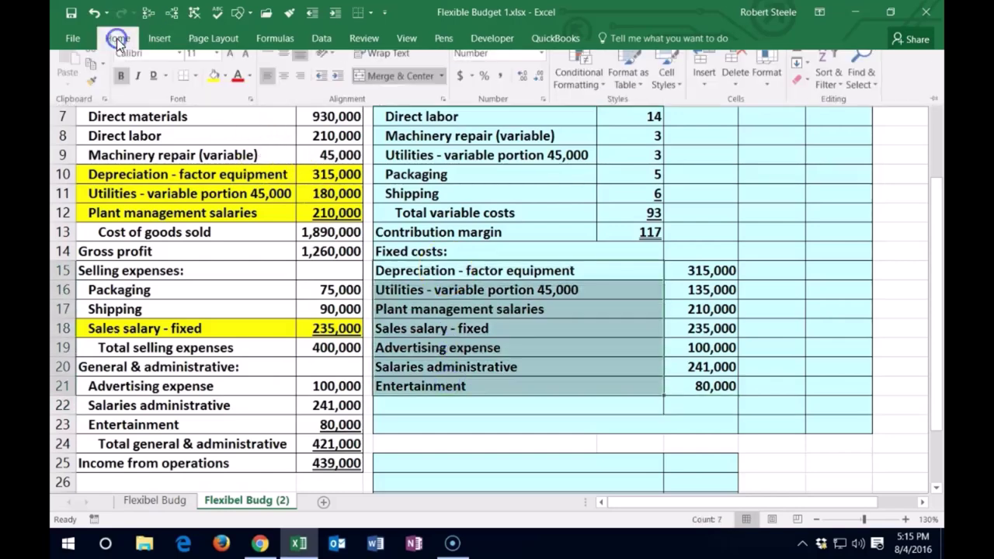
left_click(338, 90)
left_click(425, 244)
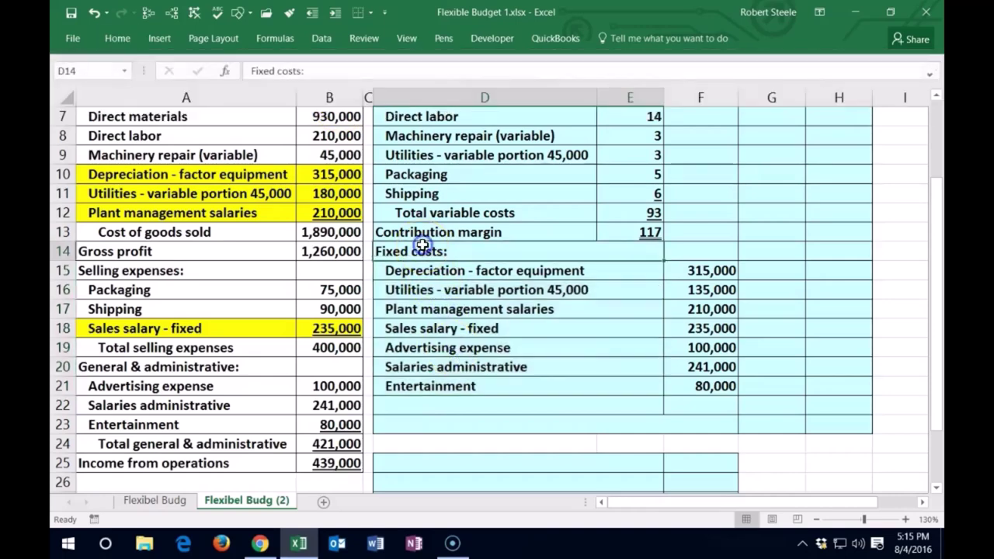
Step: Copy the "Fixed costs:" heading from D14 to D22 and reword the copy as "Total fixed costs"
right_click(426, 244)
left_click(450, 229)
left_click(400, 403)
right_click(399, 403)
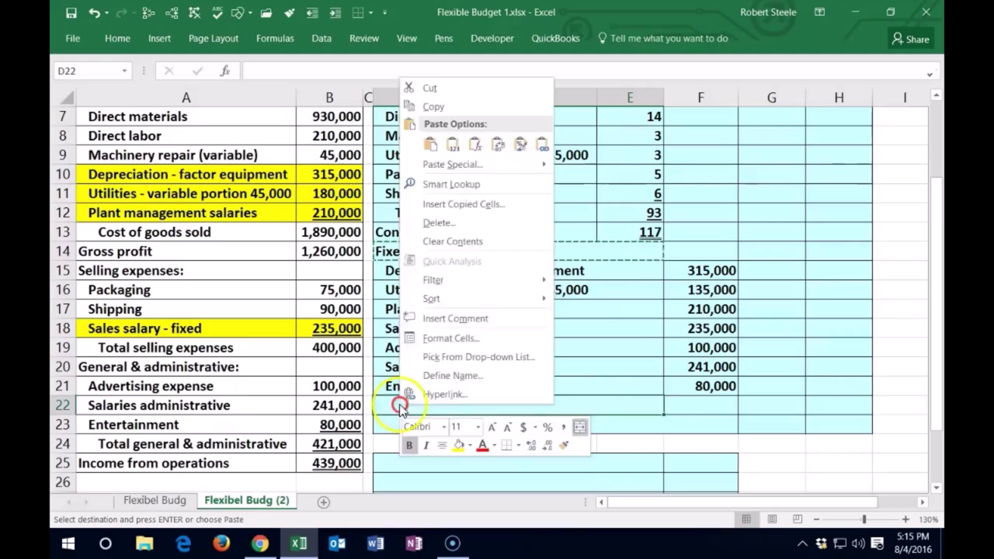
left_click(430, 144)
double_click(383, 405)
key("BackSpace")
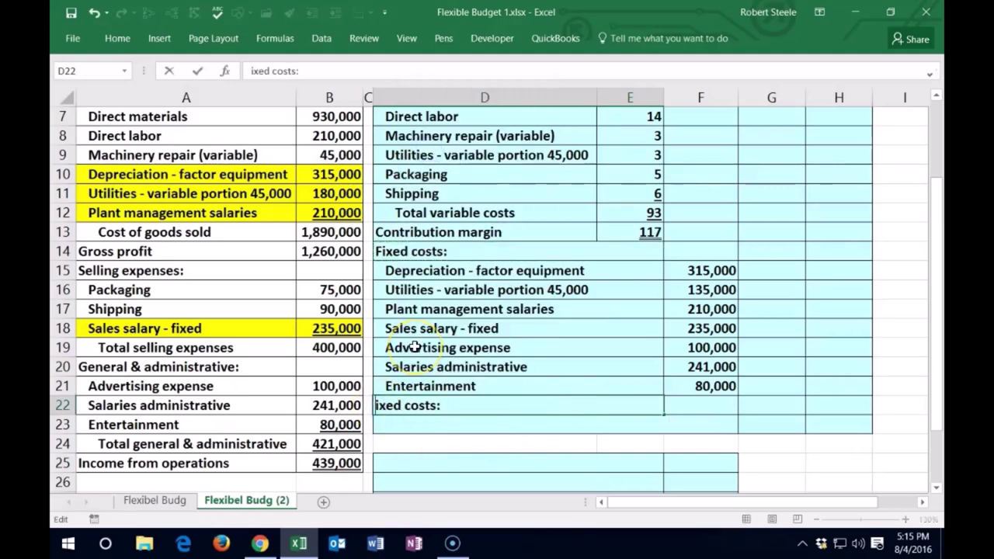
type("Total f")
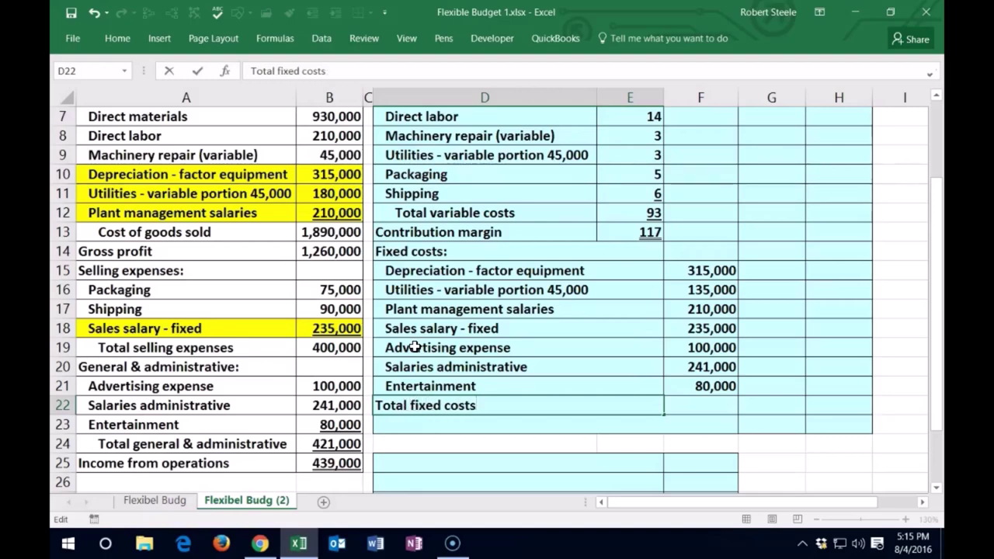
key("ctrl+Return")
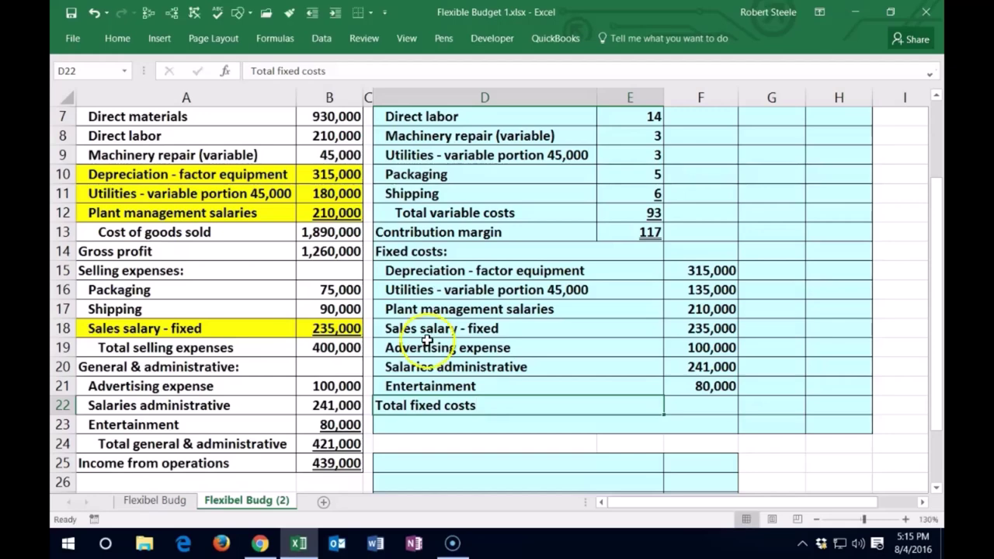
Step: Indent the "Total fixed costs" label in D22 by two levels
left_click(118, 38)
left_click(337, 90)
left_click(337, 90)
Step: Underline the entertainment fixed cost amount in F21
left_click(675, 381)
left_click(694, 383)
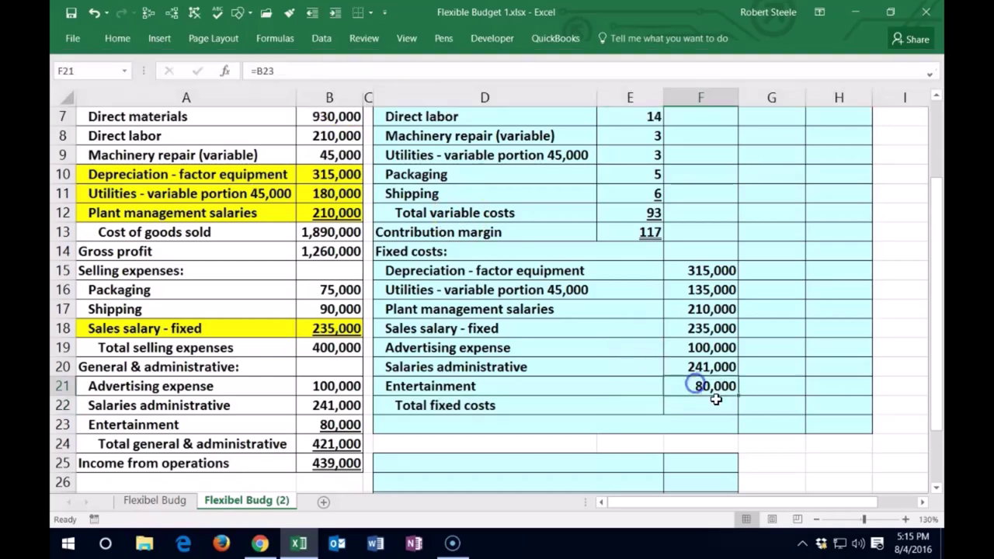
left_click(118, 38)
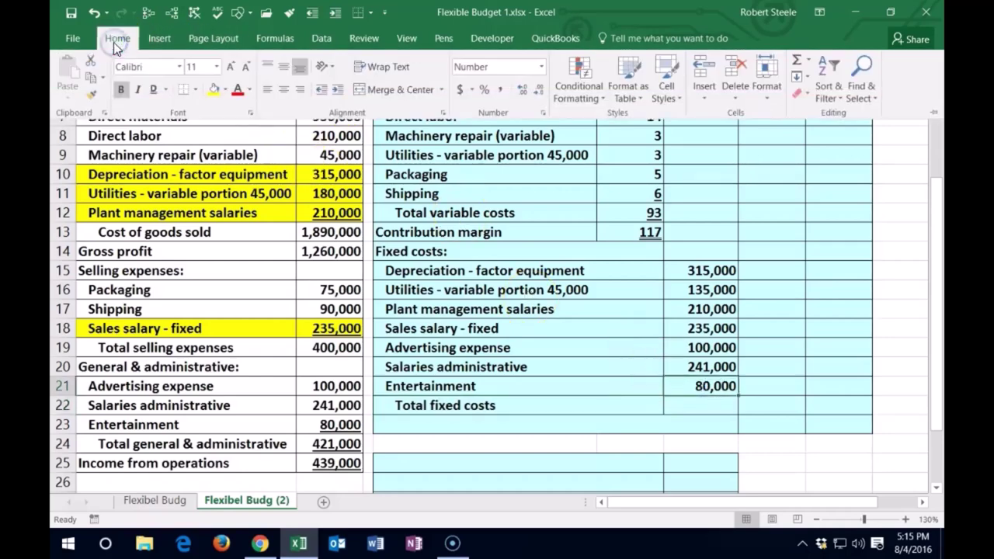
left_click(164, 89)
left_click(183, 107)
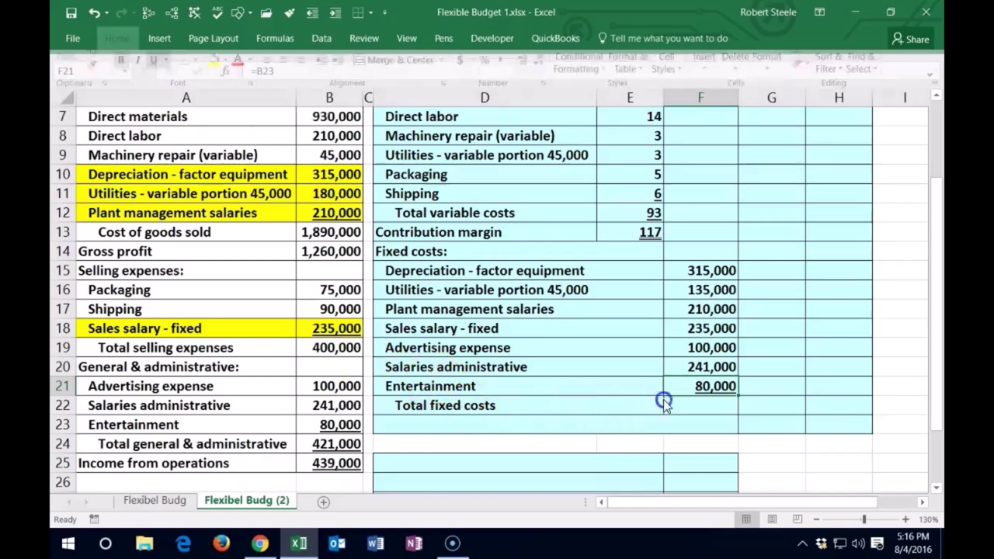
Step: Total the fixed costs in F22 with a SUM formula over F15:F21
left_click(694, 403)
type("=sum(")
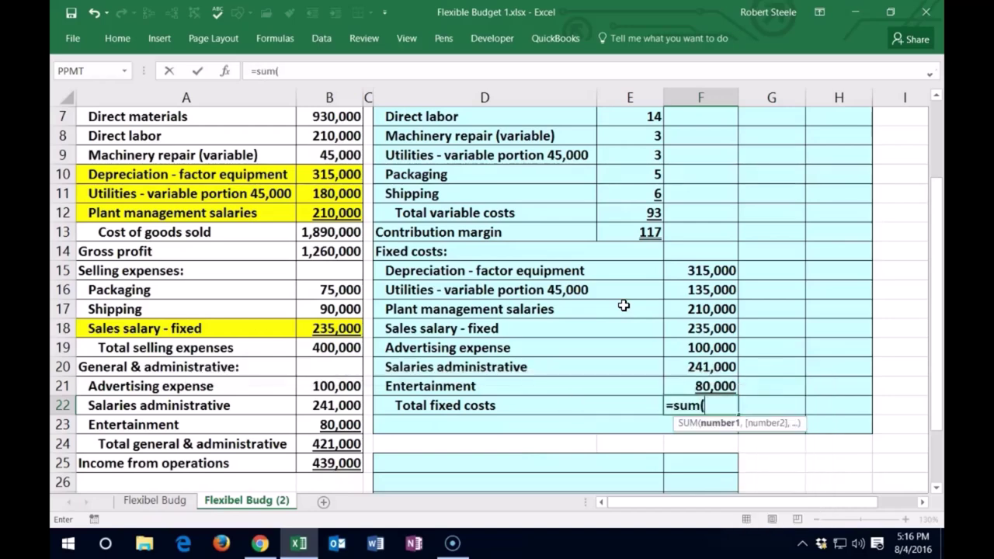
key("Up")
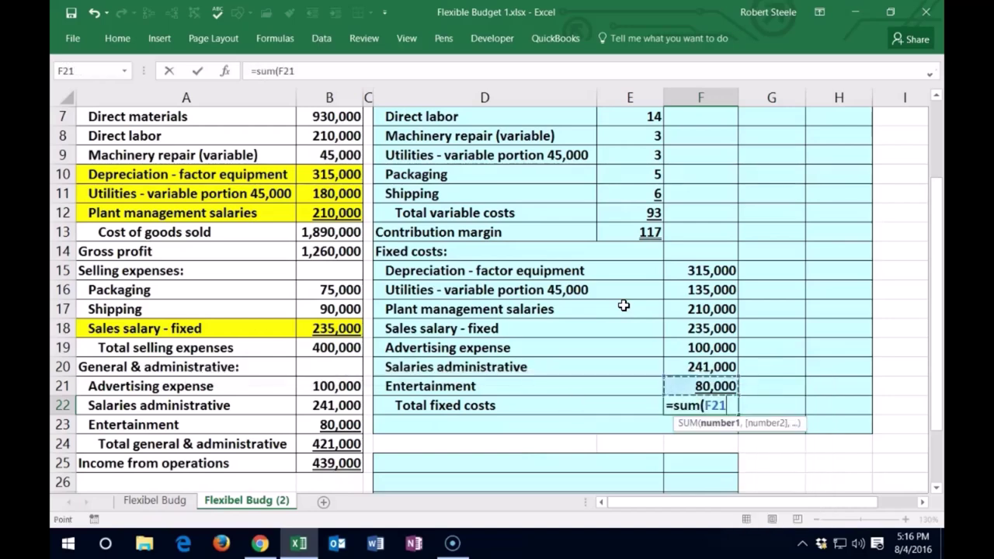
key("Up")
key("Up")
key("Up")
key("Up")
key("Up")
key("Up")
key("Up")
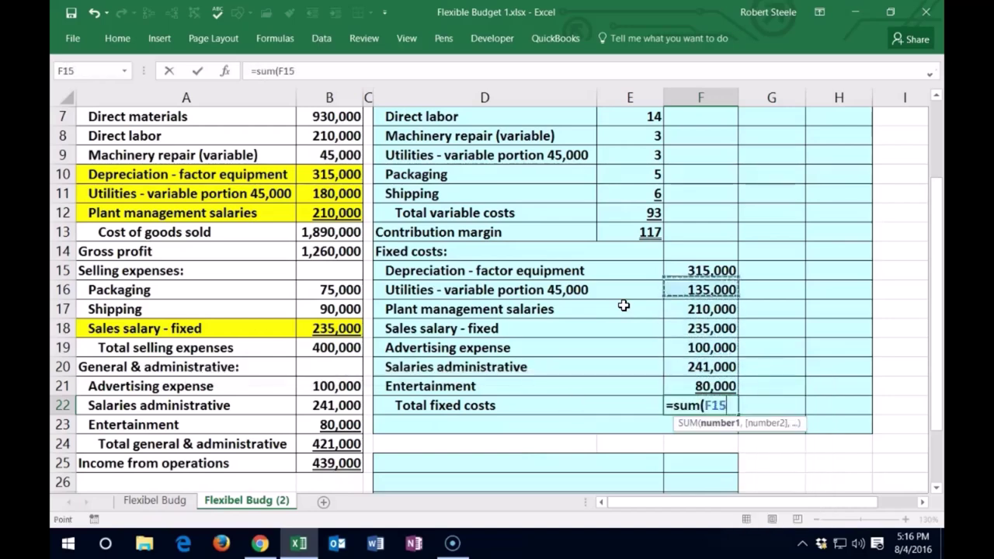
key("Down")
key("shift+Down")
key("shift+Down")
key("shift+Down")
key("shift+Down")
key("shift+Down")
key("shift+Down")
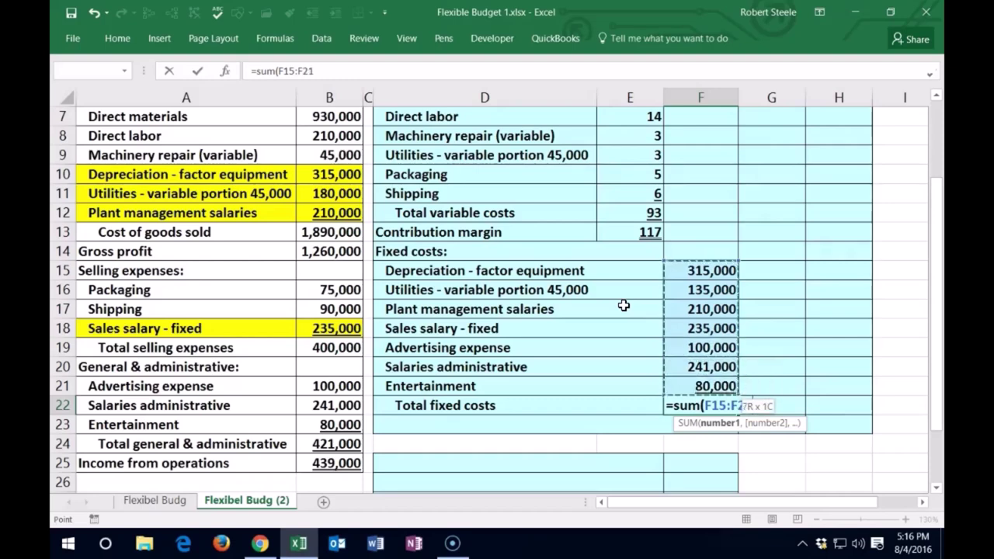
key("Return")
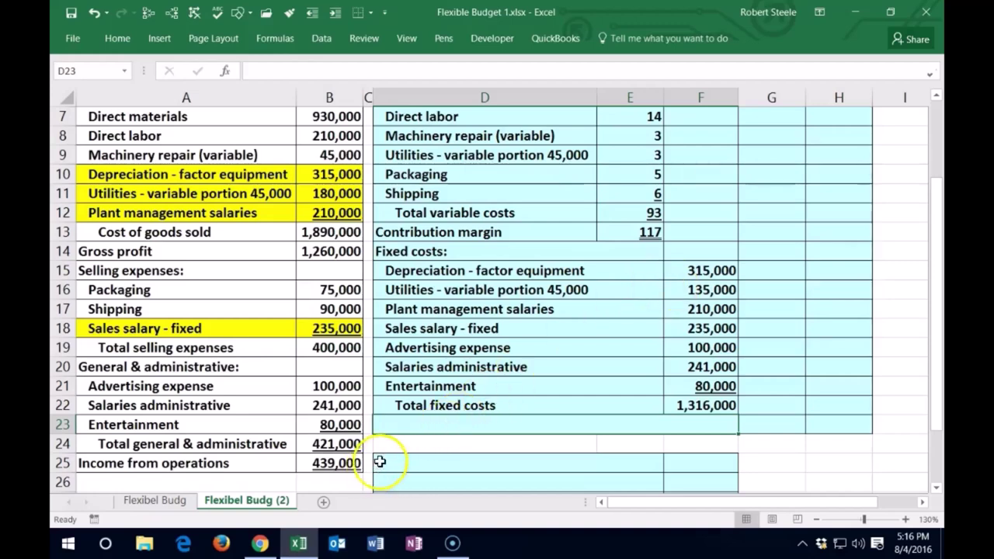
Step: Enter the heading "Check calculation:" in D25, below the flexible budget
left_click(414, 463)
type("Chec")
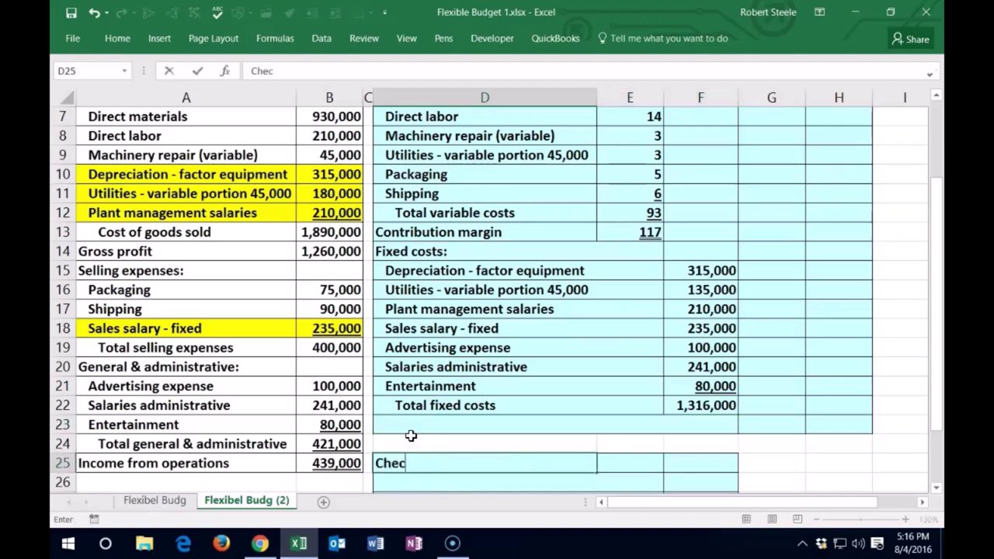
type("k calculation:")
key("Return")
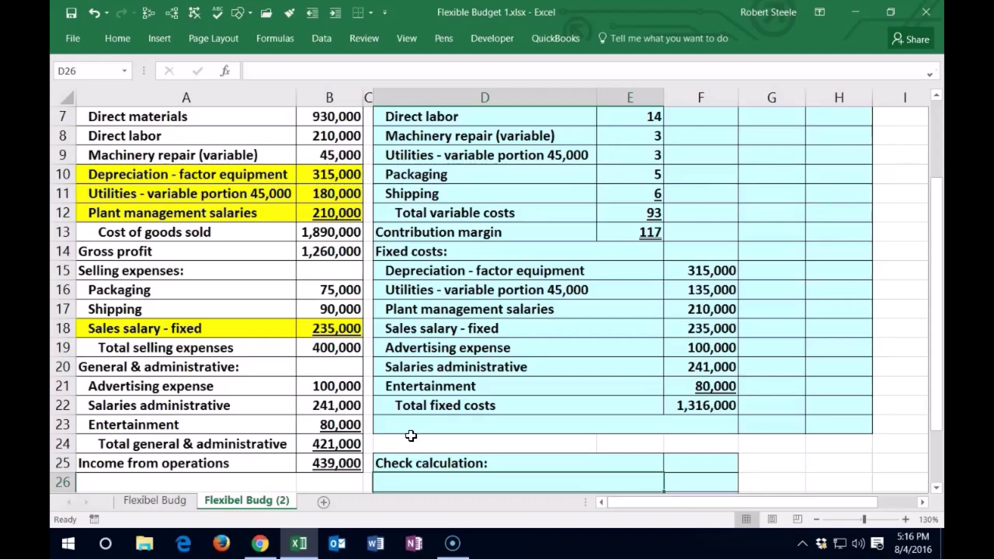
Step: Label D26 "Sales volume in units" and link F26 to the fixed budget's unit count in B2
scroll(411, 436, "down", 3)
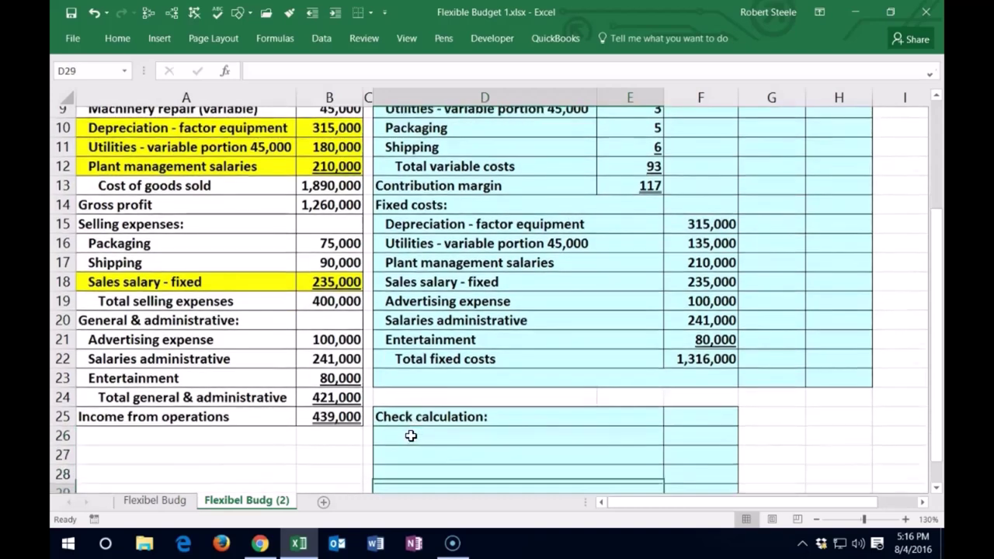
left_click(411, 433)
key("Up")
key("Up")
key("Up")
key("Up")
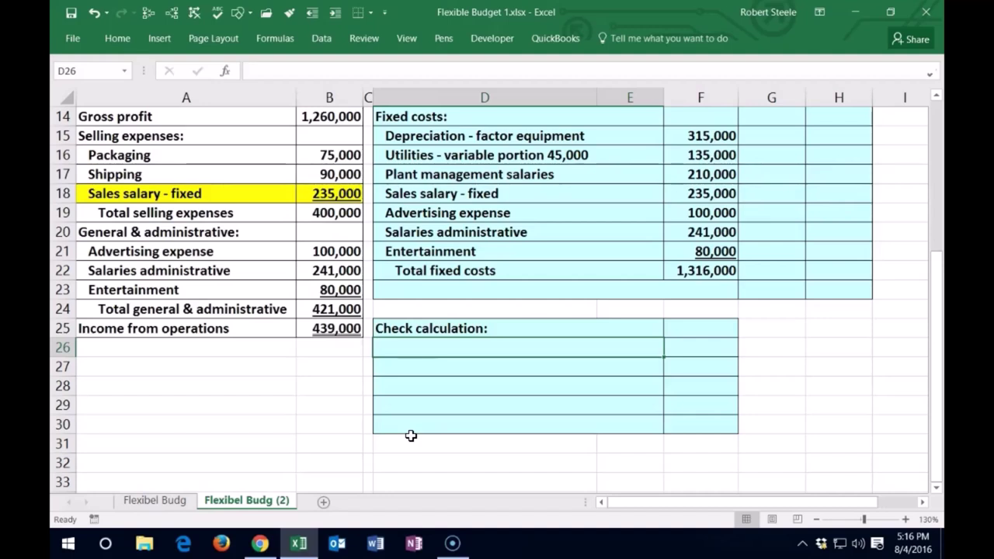
type("Sales vo")
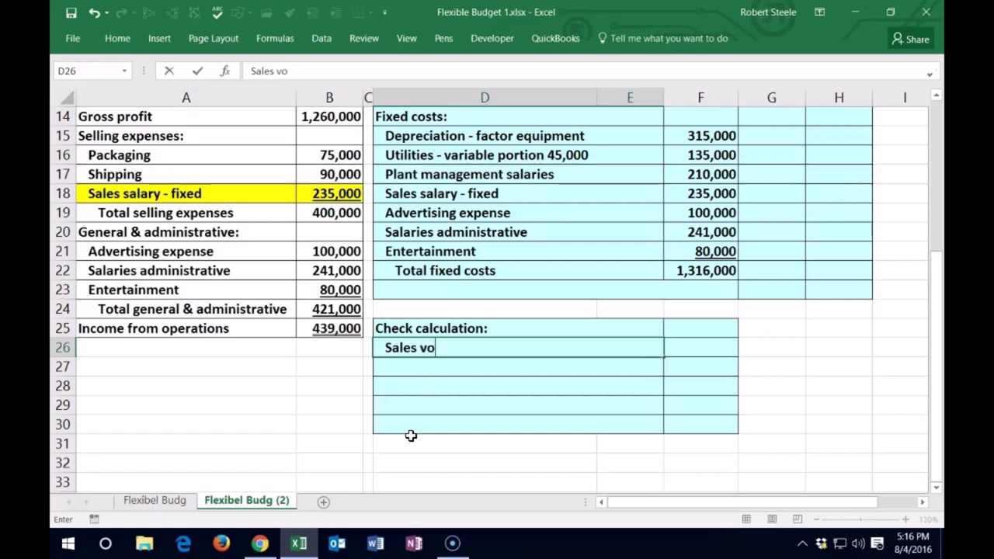
type("lume in units")
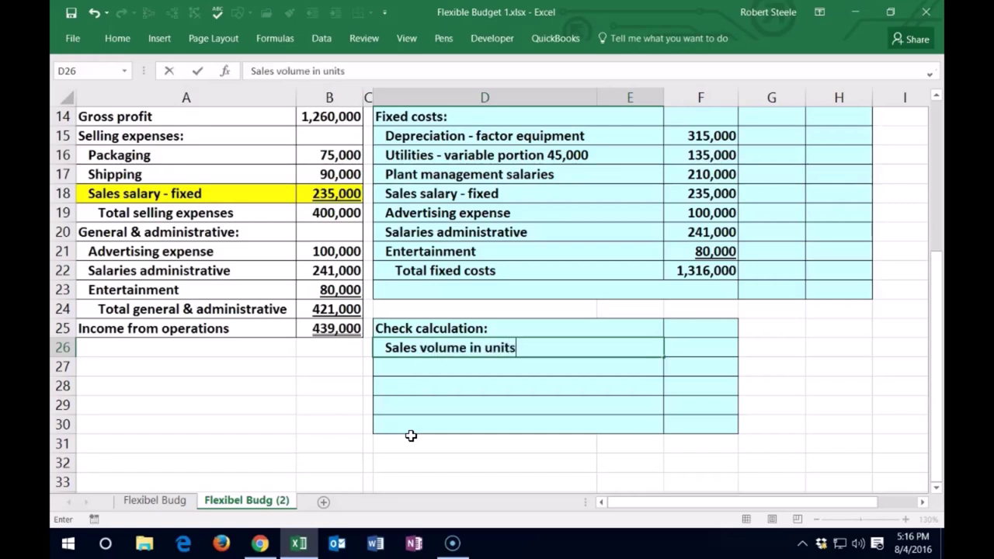
key("Tab")
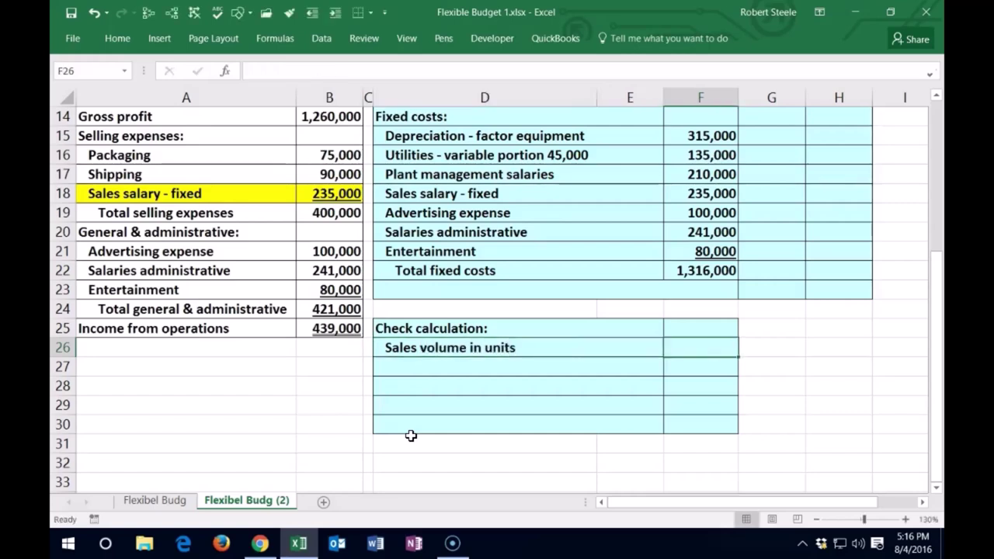
type("=")
scroll(319, 311, "up", 4)
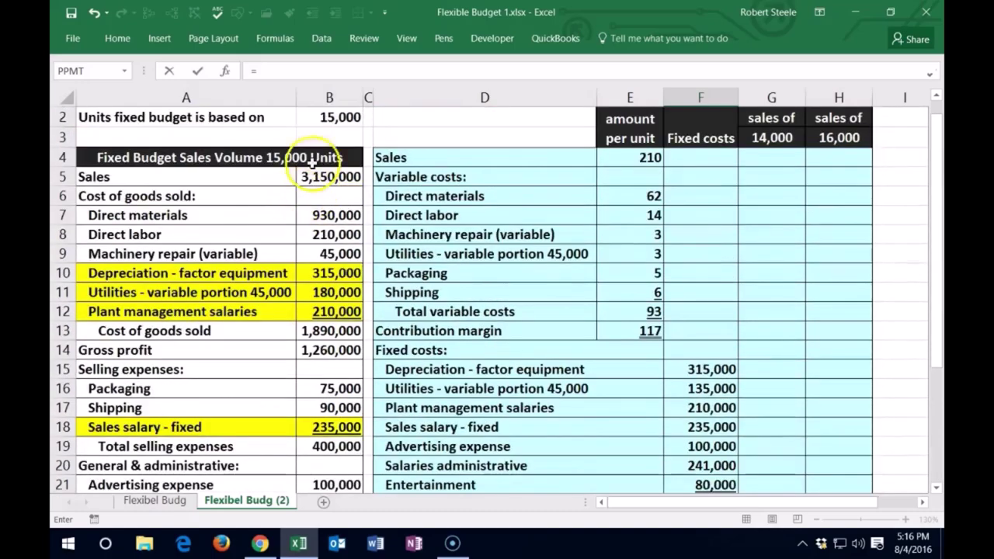
left_click(326, 119)
key("Return")
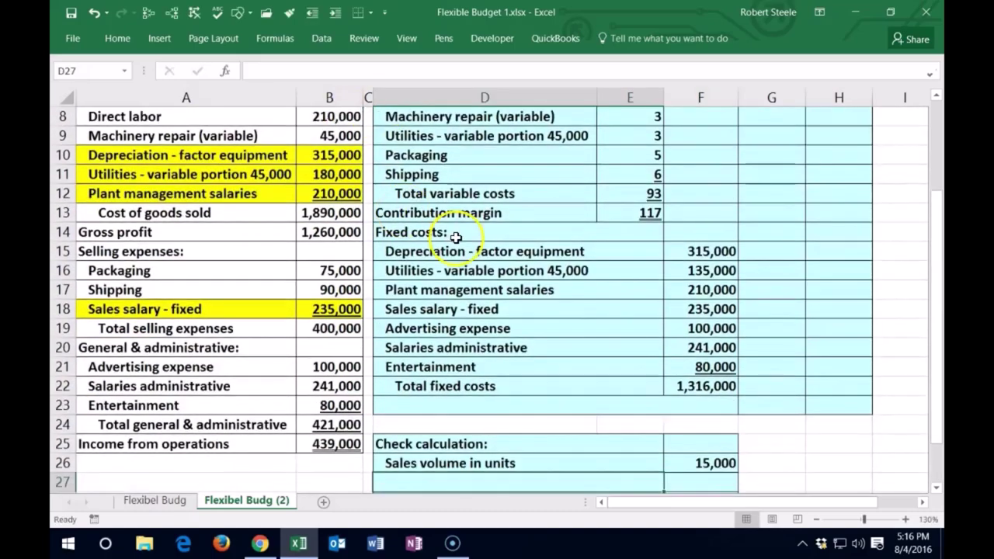
Step: Label D27 "Fixed costs allocated to 15,000" and divide total fixed costs by sales volume in F27 with =F22/F26
scroll(456, 238, "down", 1)
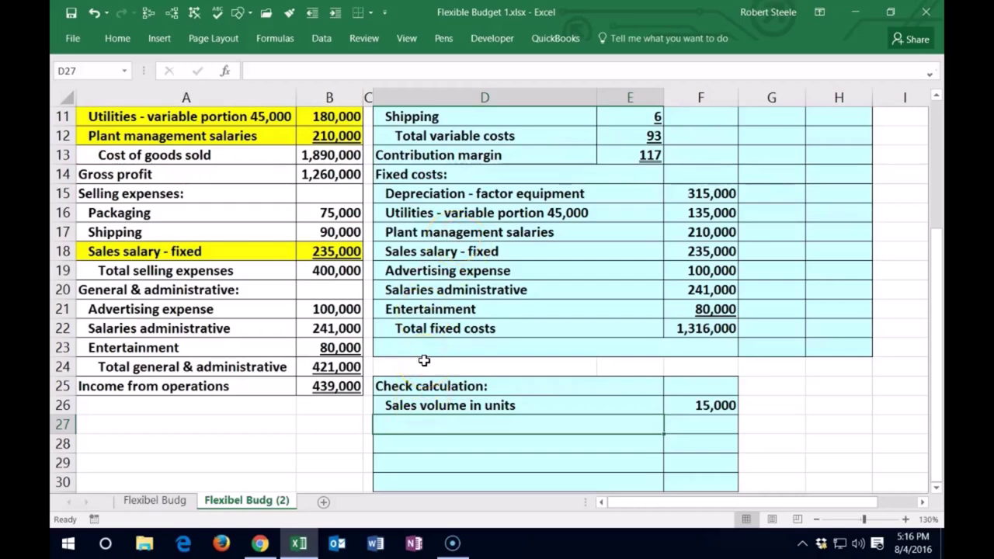
type("Fixed costs allocated to")
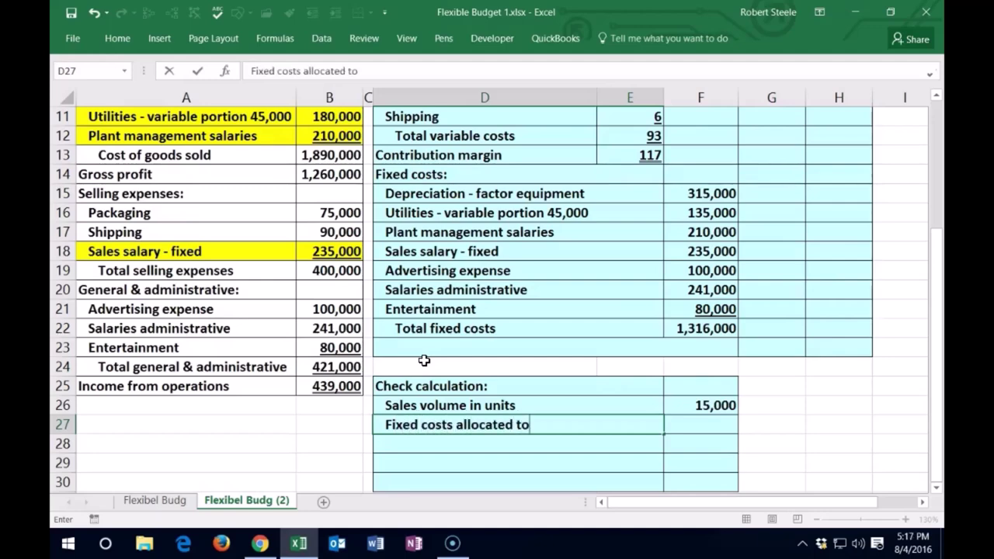
type(" 15,000")
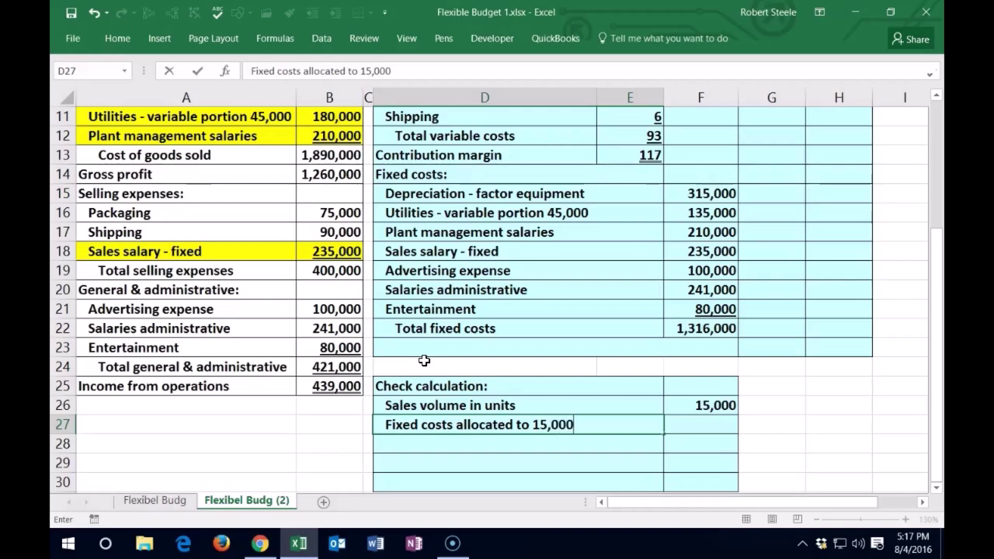
key("Tab")
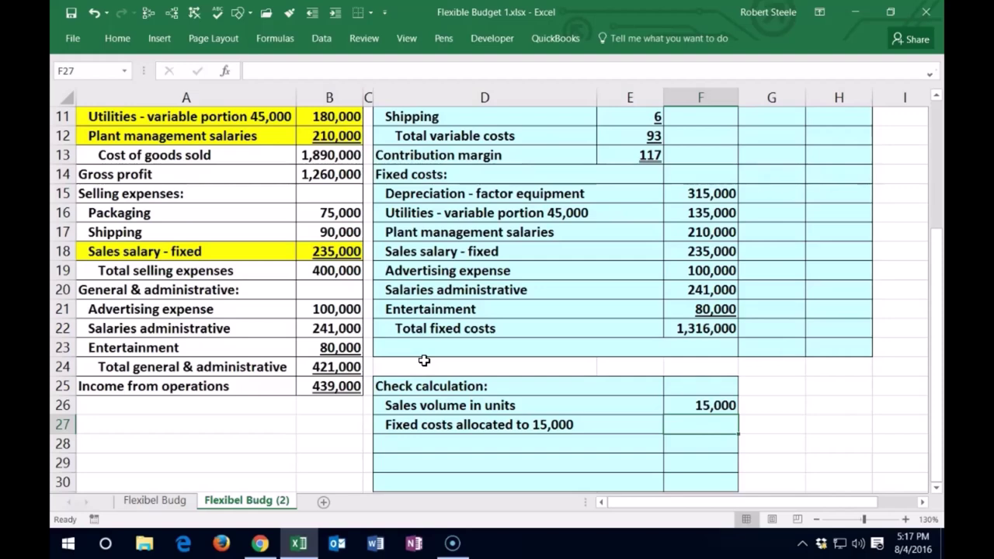
type("=")
left_click(677, 325)
type("/")
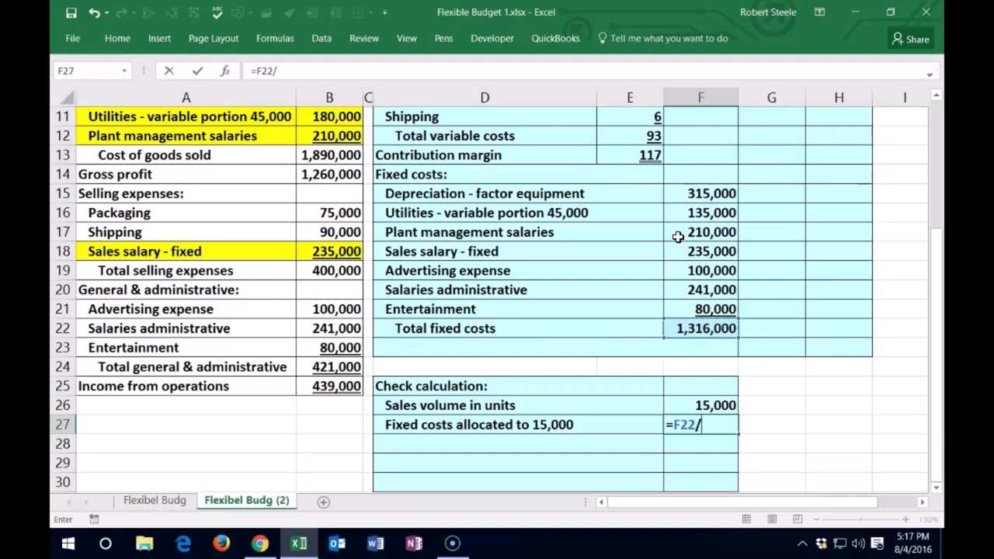
left_click(720, 405)
key("Return")
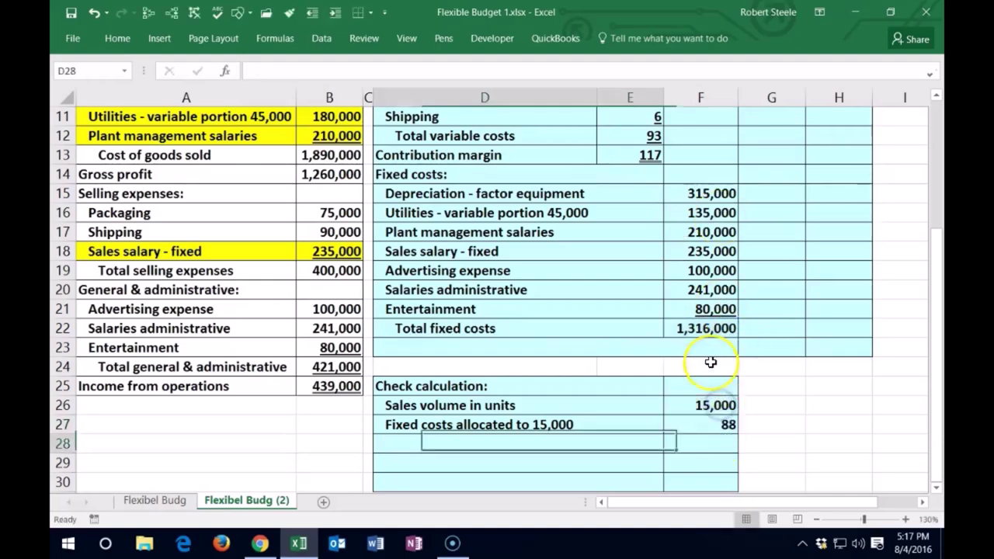
key("Up")
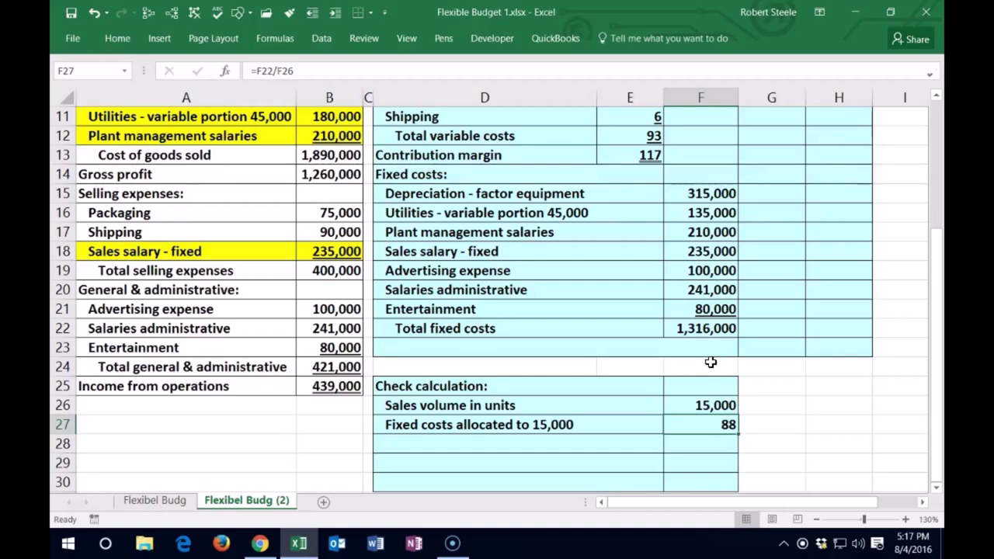
Step: Enter the label "Income from operatin per unit" in D28
left_click(526, 446)
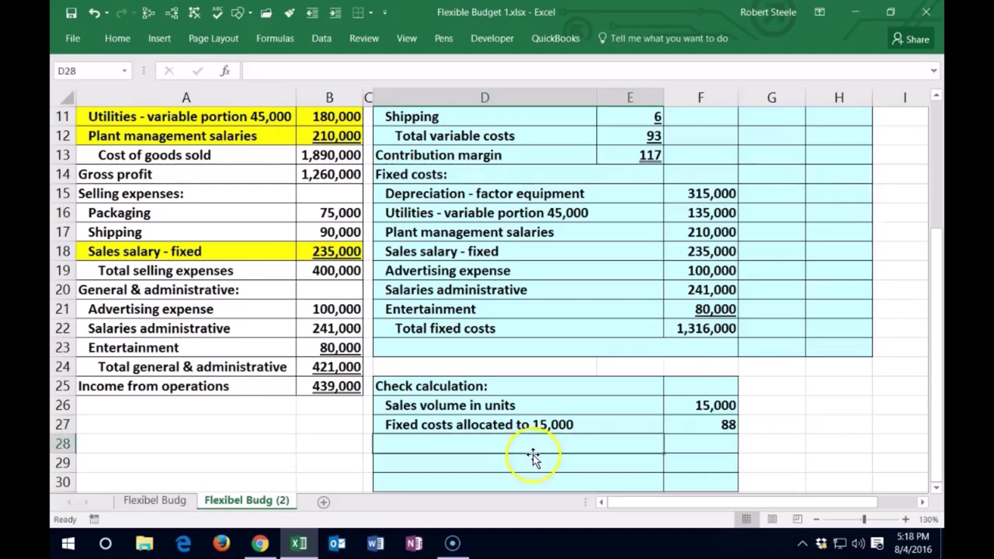
left_click(630, 160)
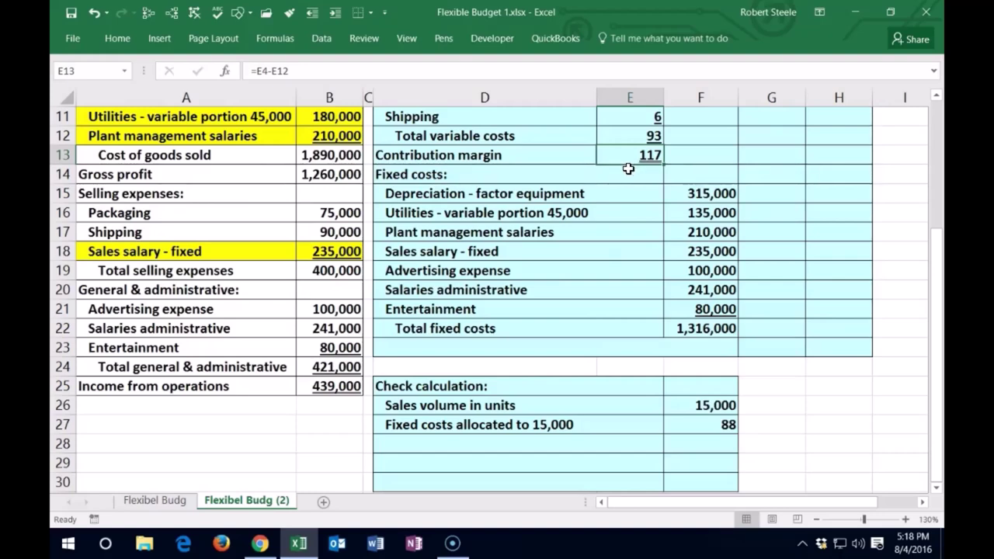
left_click(695, 430)
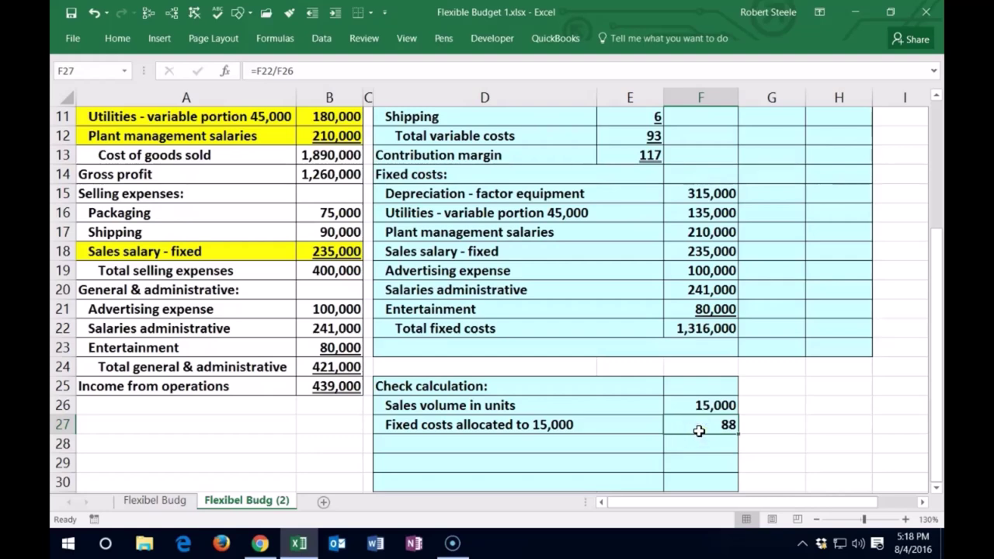
left_click(542, 441)
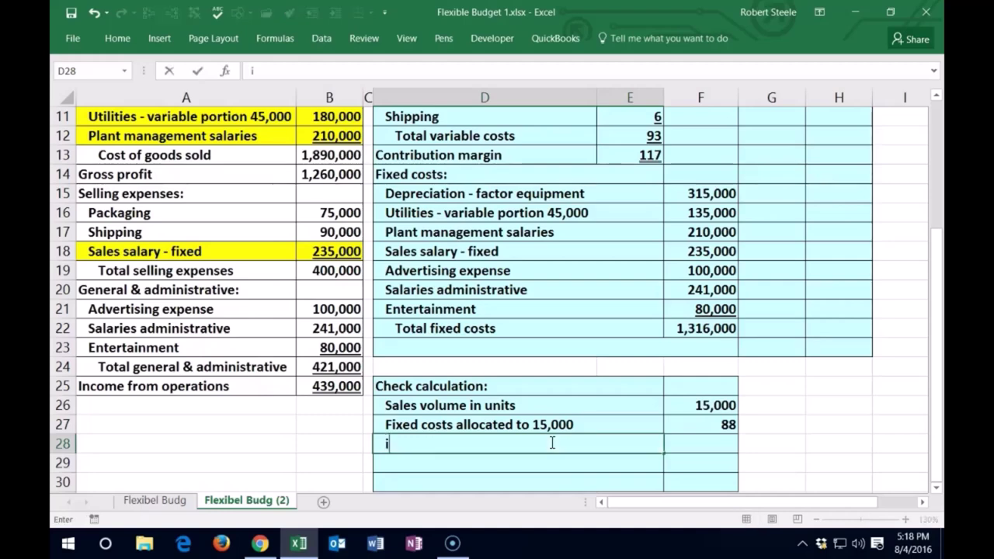
type("Income form o")
key("BackSpace")
key("BackSpace")
key("BackSpace")
key("BackSpace")
key("BackSpace")
type("rom op")
key("BackSpace")
type("operatin per unit")
key("Tab")
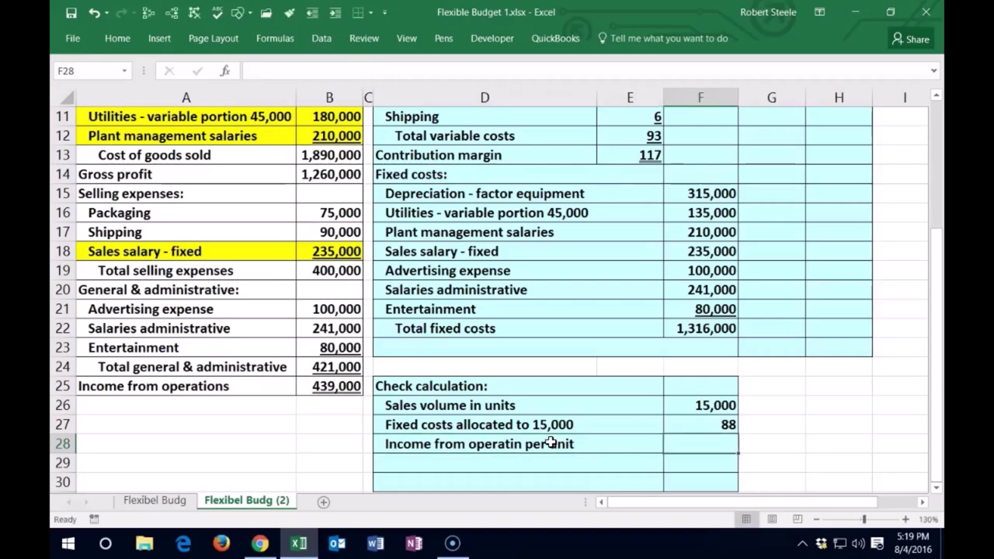
Step: Calculate per-unit income in F28 as contribution margin less allocated fixed costs, using =E13-F27
type("=")
left_click(639, 156)
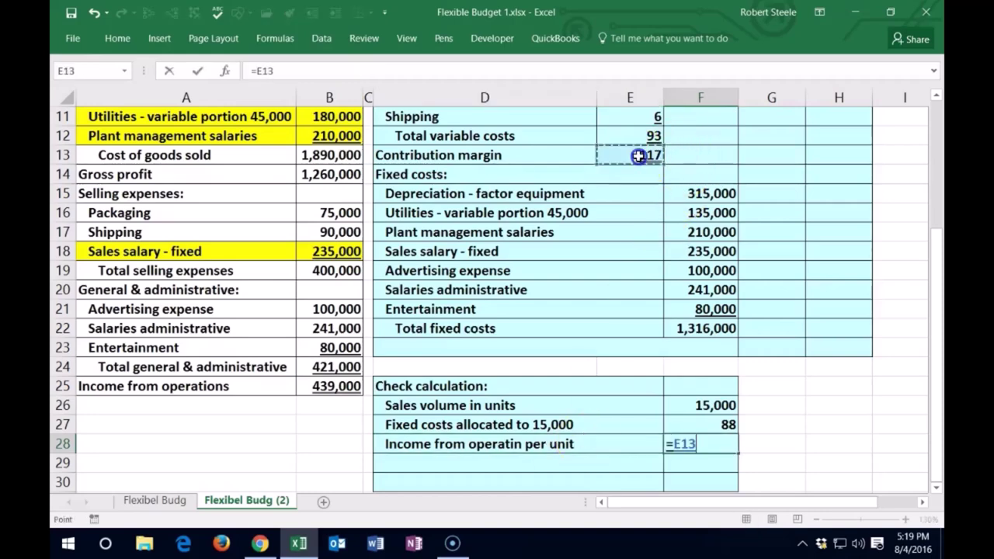
type("-")
left_click(695, 425)
key("Return")
key("Down")
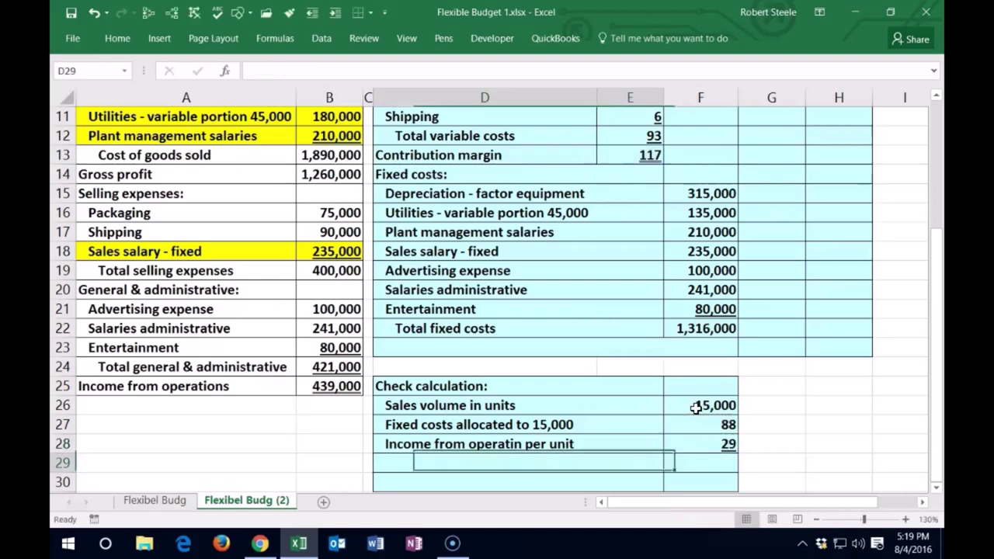
Step: Repeat the "Sales volume in units" label in D29 by linking it to D26
key("Left")
type("+")
key("Up")
key("Up")
key("Up")
key("Return")
key("Up")
key("Right")
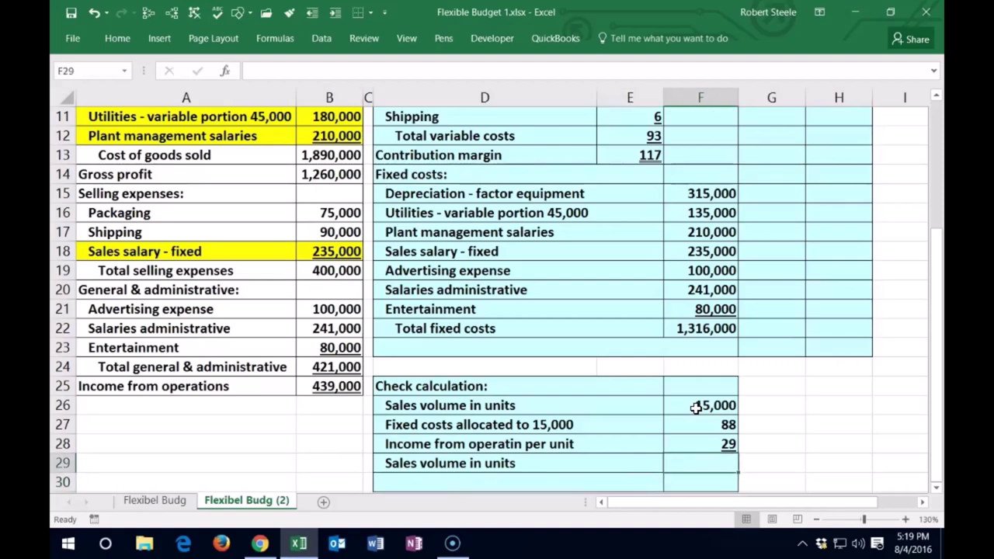
Step: Link F29 to the check calculation's sales volume with =+F26
type("+")
key("Up")
key("Up")
key("Up")
key("Return")
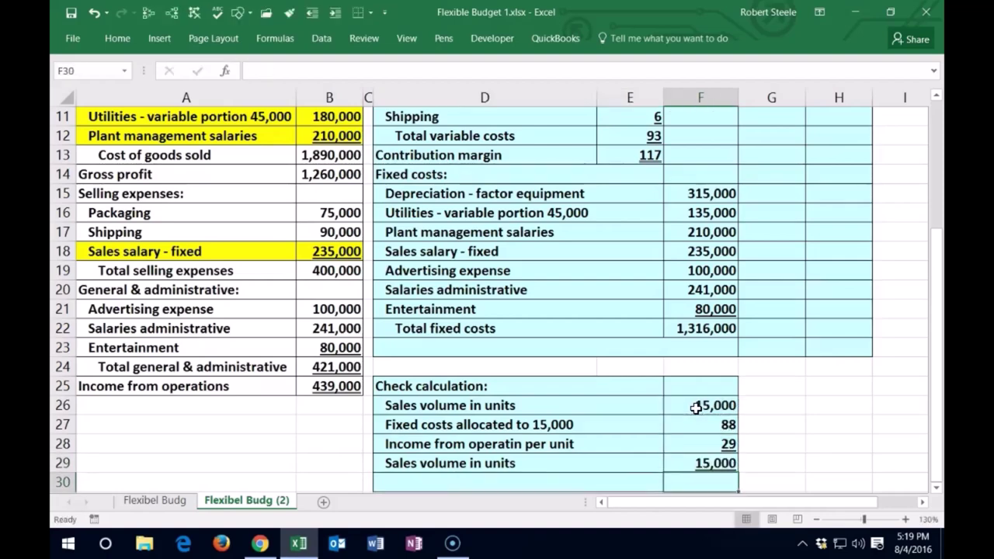
Step: Calculate total income in F30 as per-unit income times sales volume, using =F28*F29
type("=")
left_click(728, 445)
type("*")
left_click(735, 460)
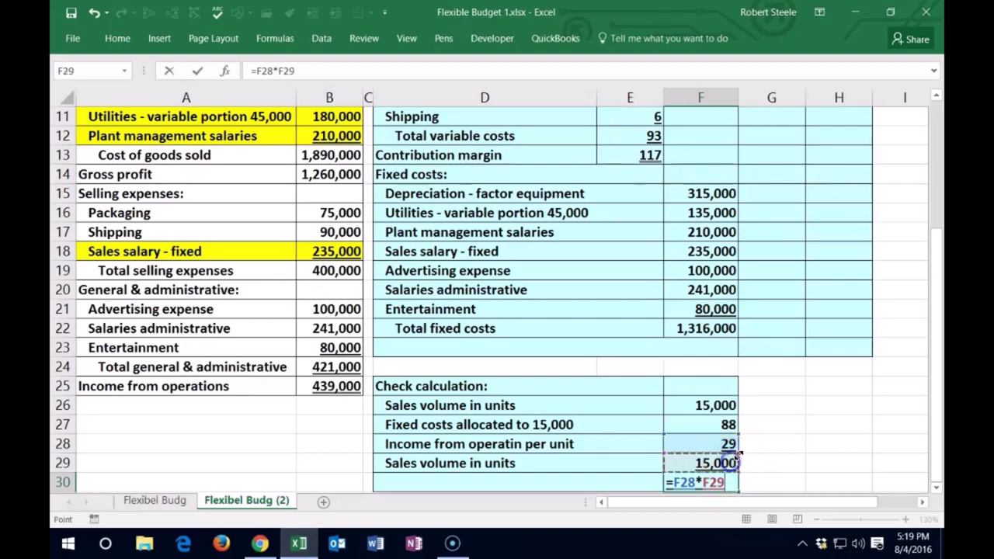
key("Return")
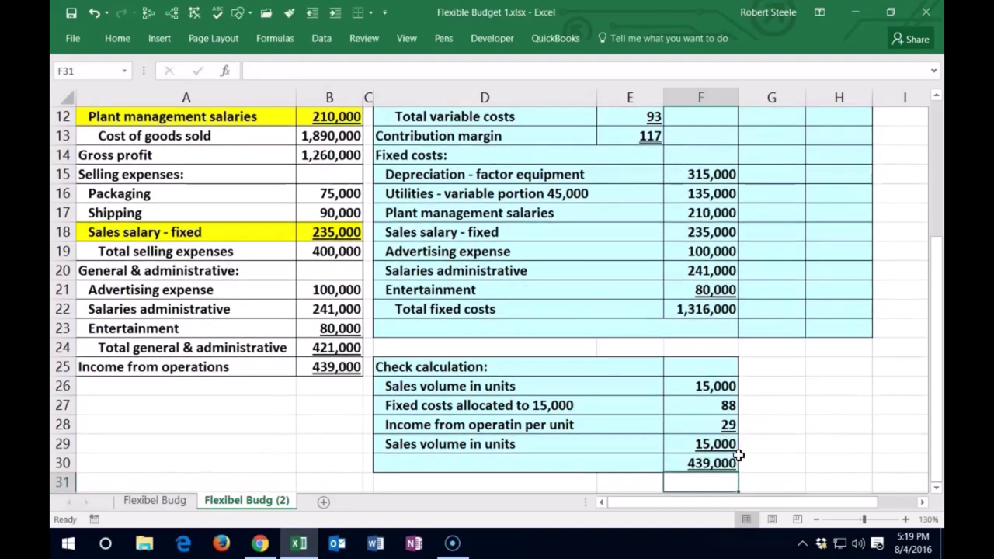
key("Up")
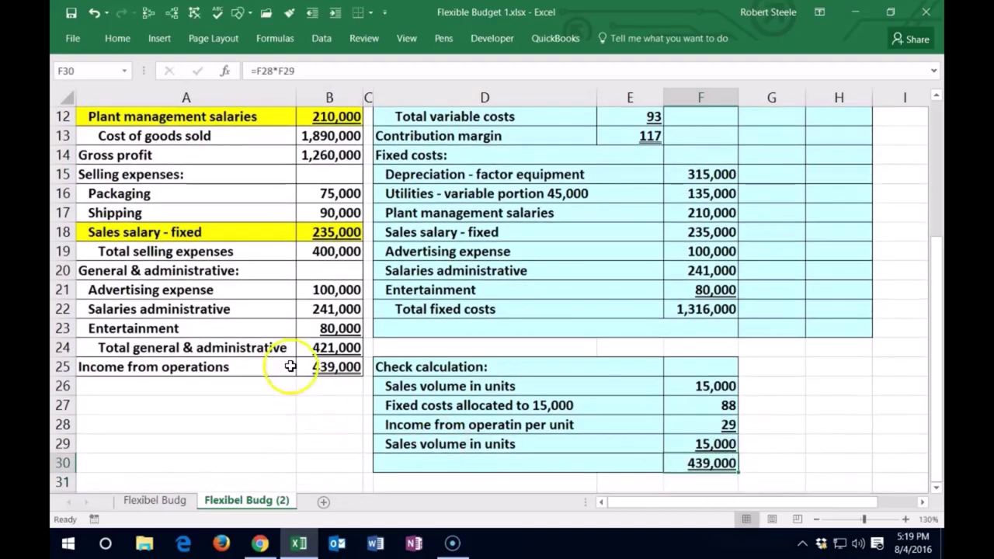
Step: Label D30 by linking it to the fixed budget's "Income from operations" label in A25
left_click(471, 467)
type("=")
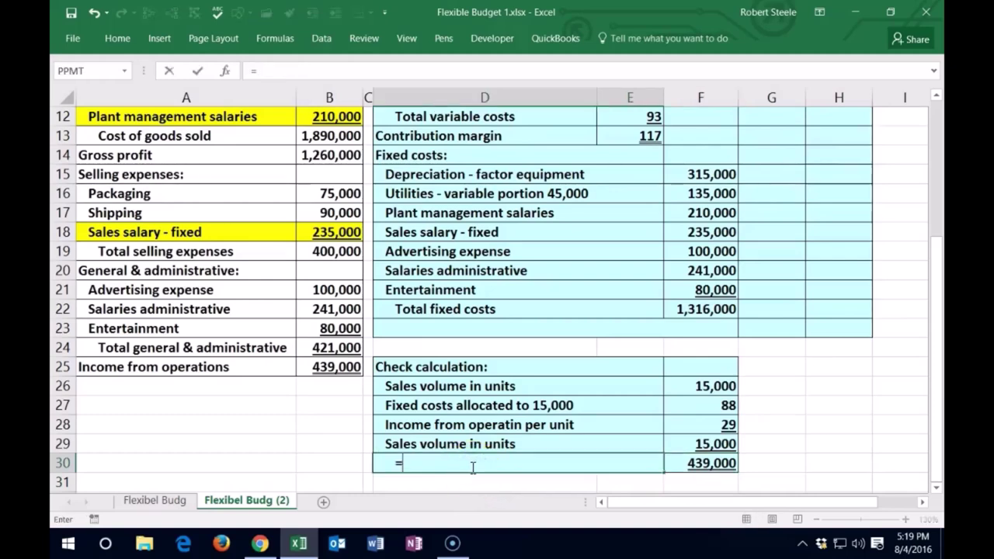
left_click(218, 370)
key("Return")
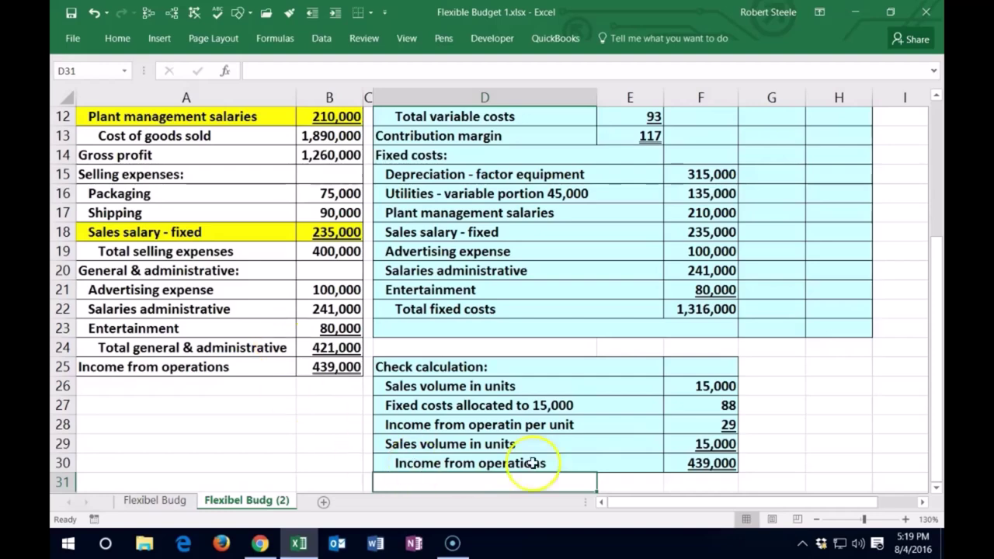
Step: Compare the check calculation's income in F30 with the fixed budget's in B25, and review the formulas in F22 and F27 to F30
left_click(703, 463)
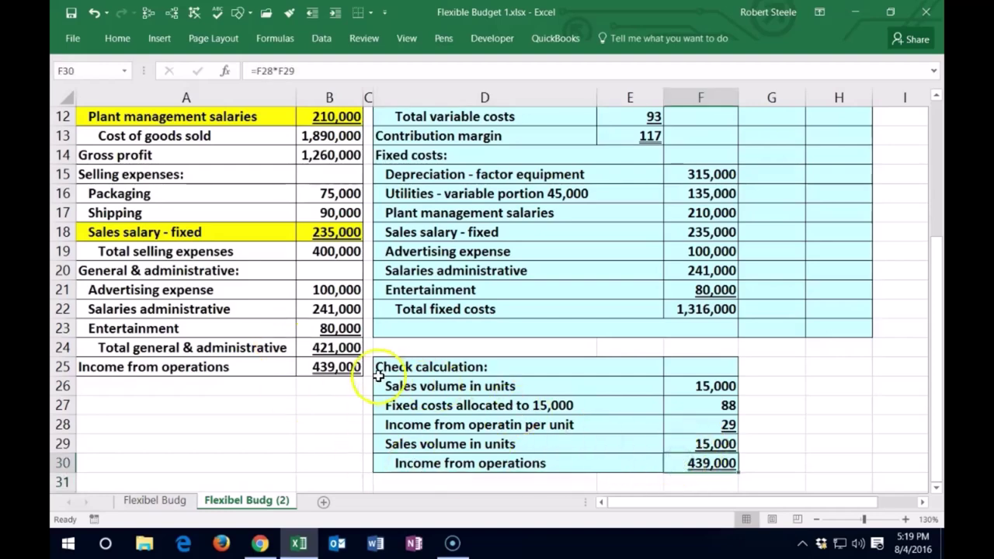
left_click(333, 370)
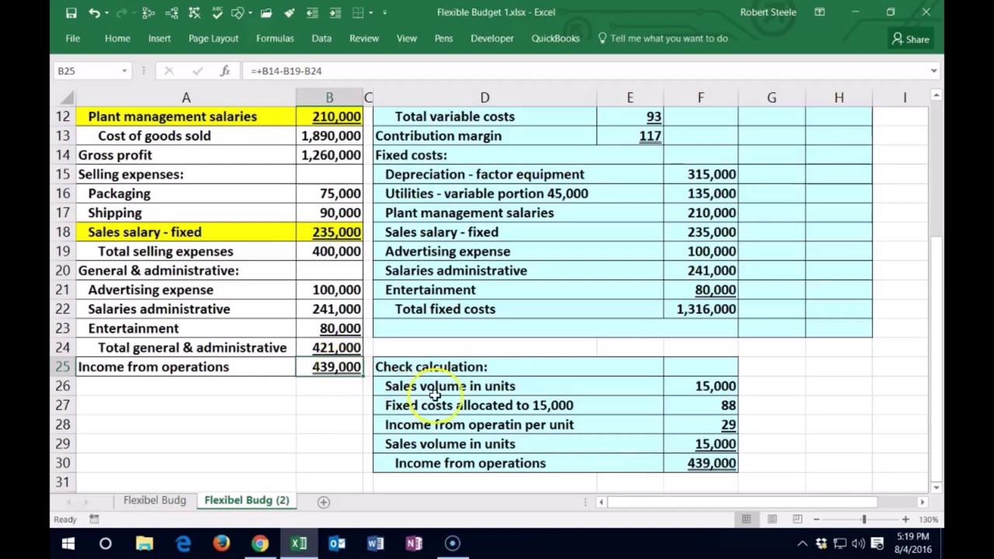
left_click(675, 310)
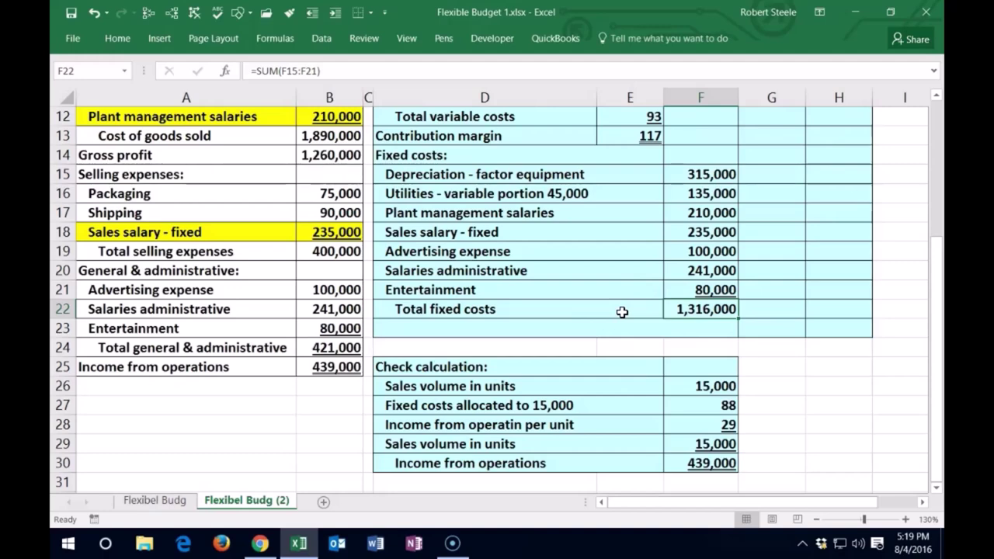
scroll(623, 312, "up", 2)
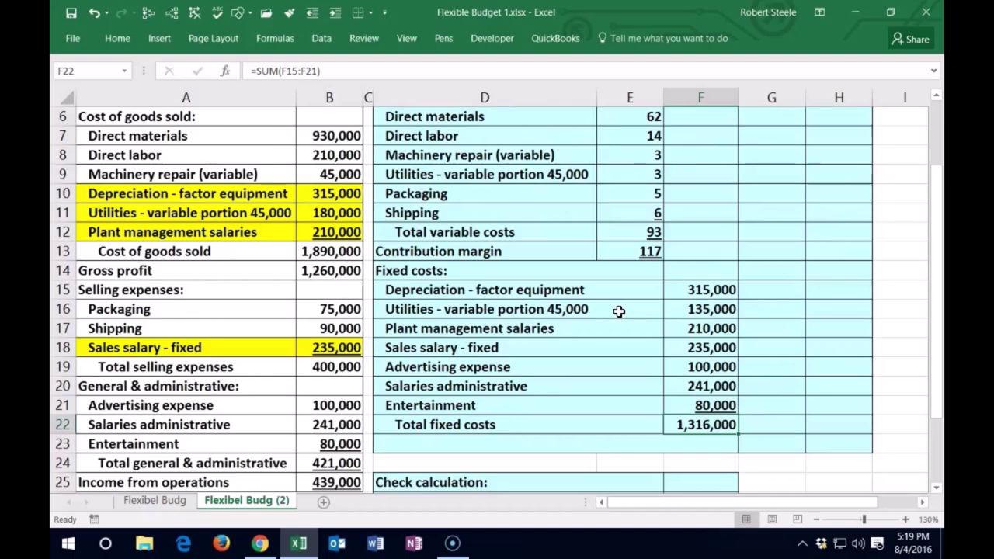
scroll(620, 311, "down", 2)
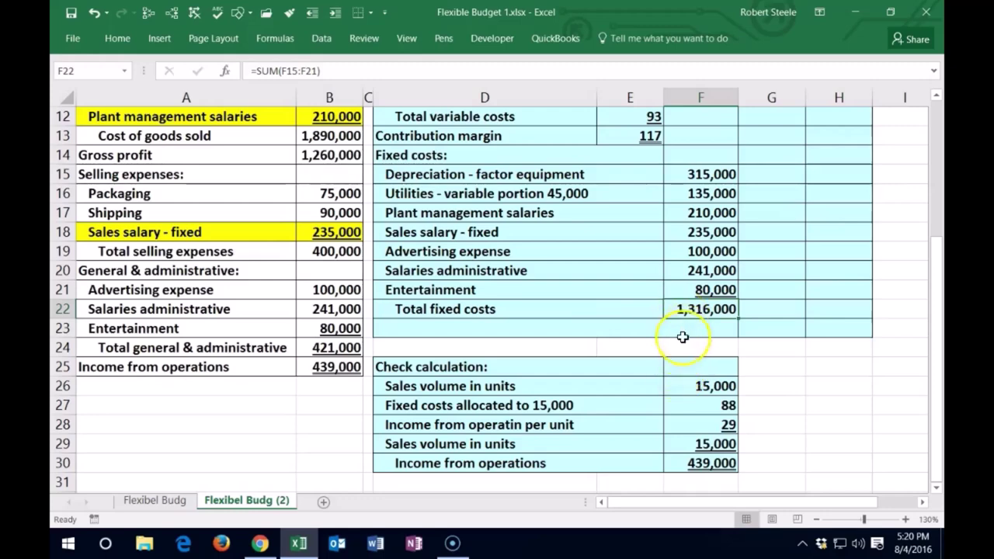
left_click(696, 408)
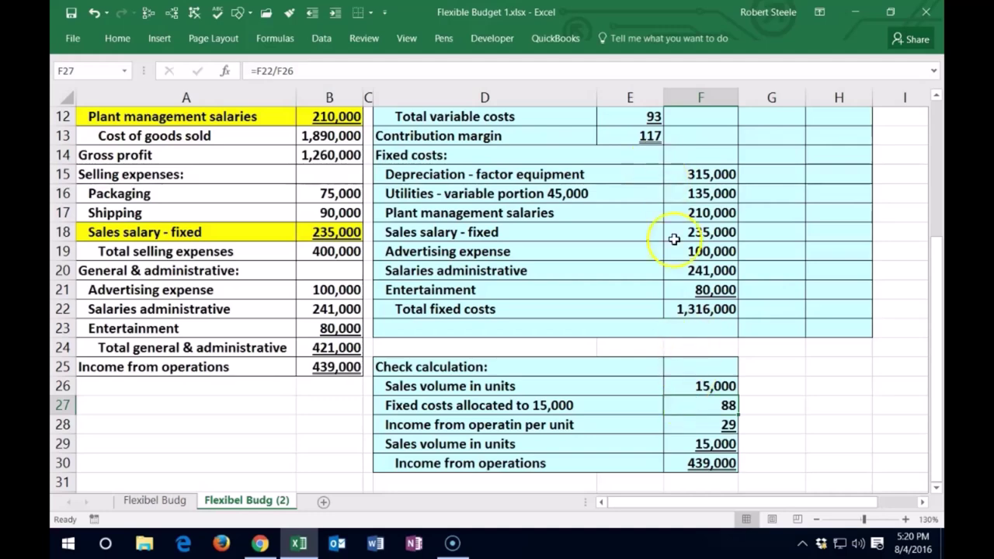
left_click(714, 424)
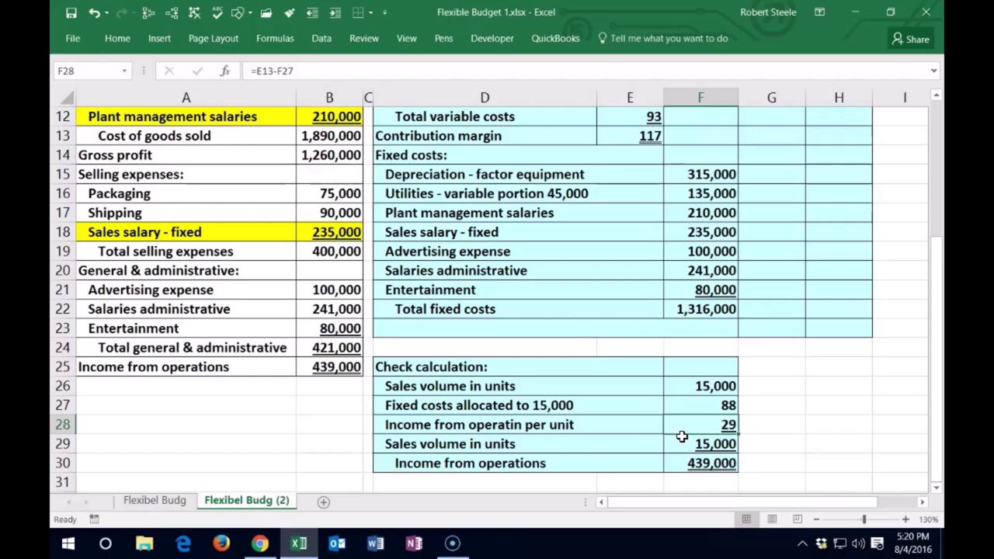
left_click(681, 439)
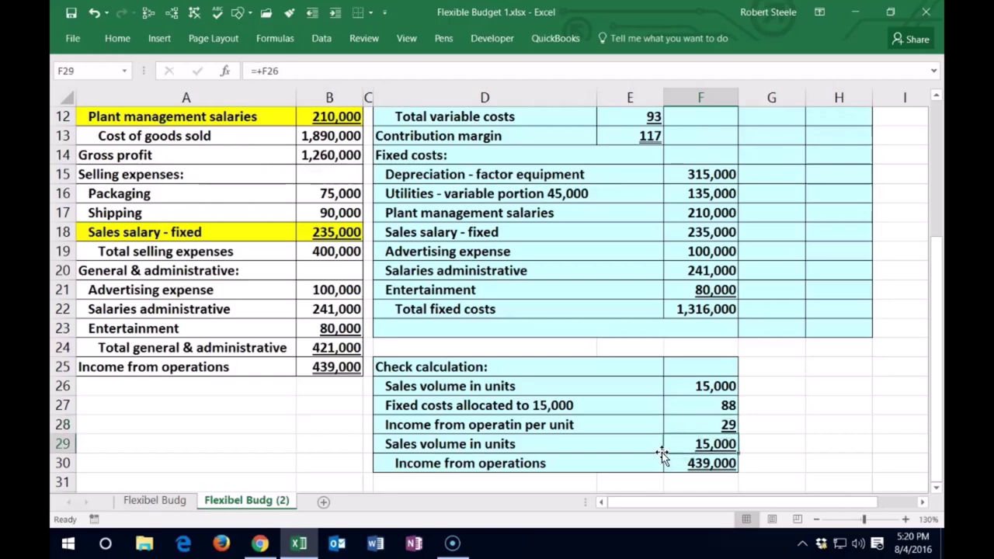
left_click(682, 463)
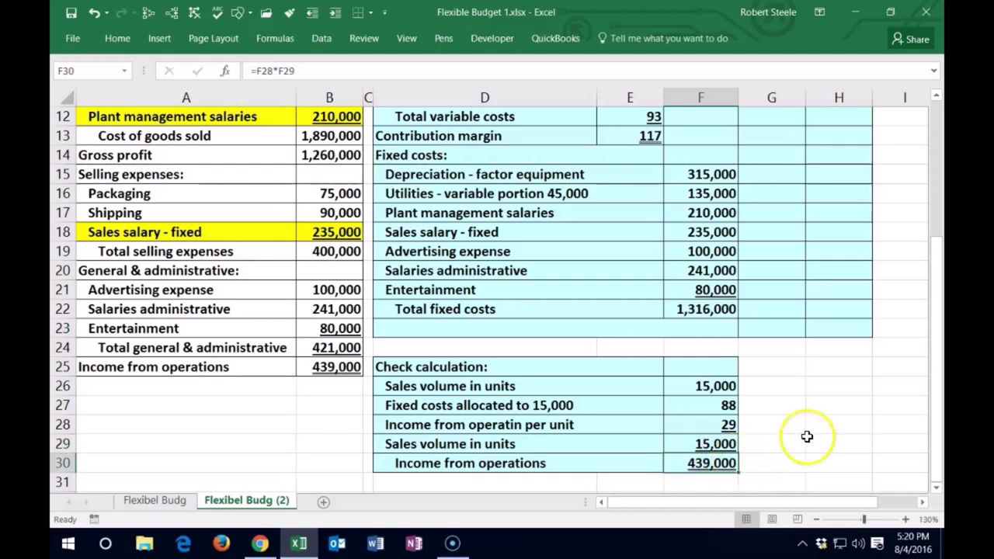
Step: Calculate sales for 14,000 units in G4 as the per-unit amount times the unit count, using =E4*G3
scroll(812, 429, "up", 4)
left_click(775, 178)
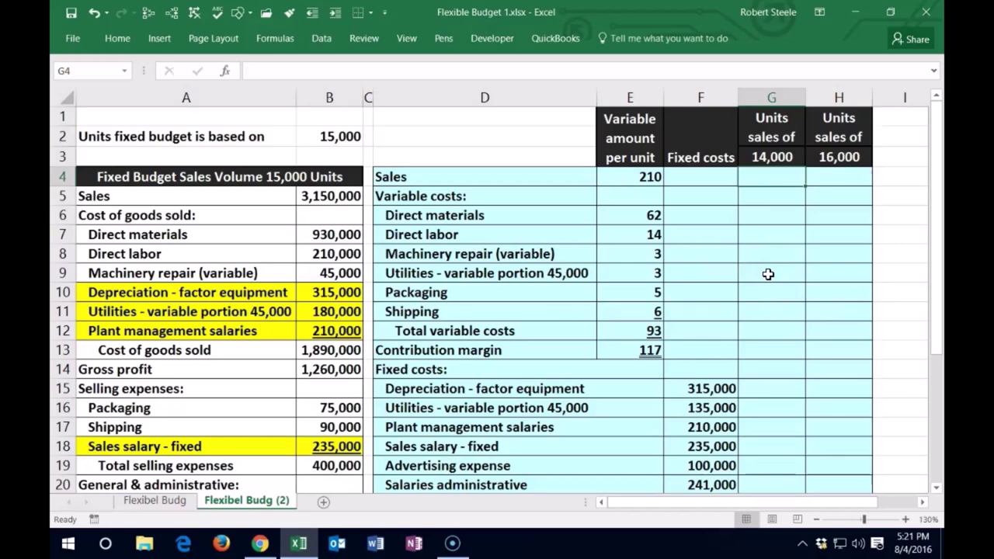
type("=")
key("Left")
key("Left")
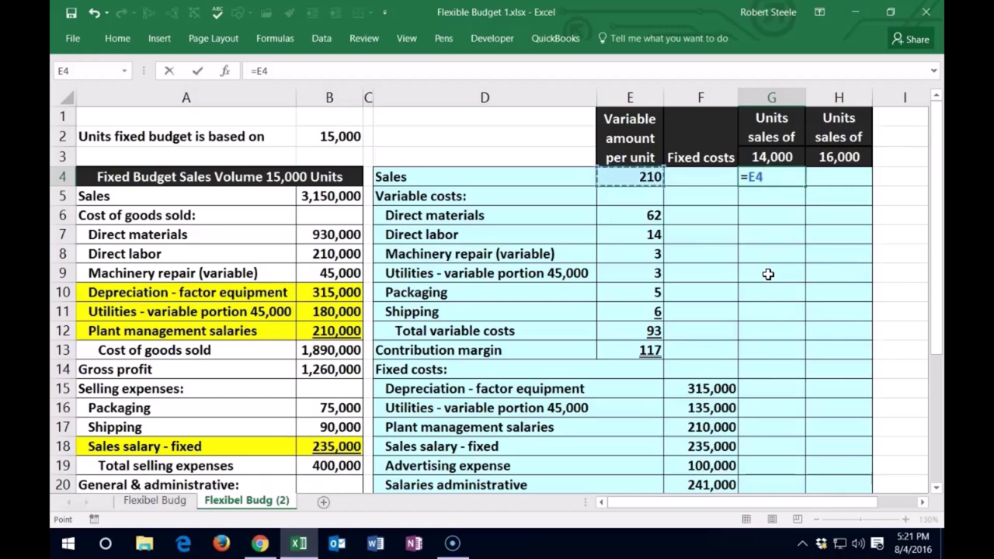
type("*")
key("Up")
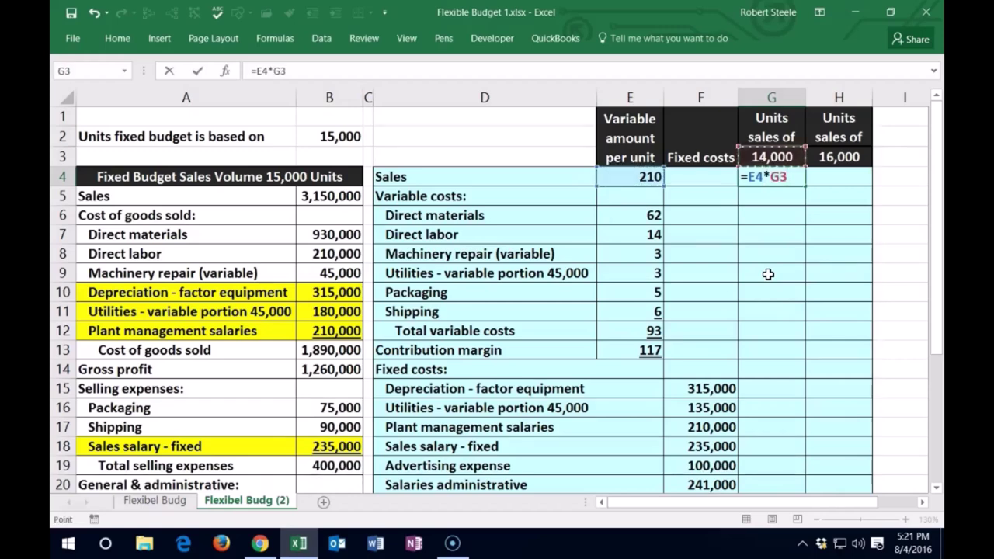
key("Return")
key("Up")
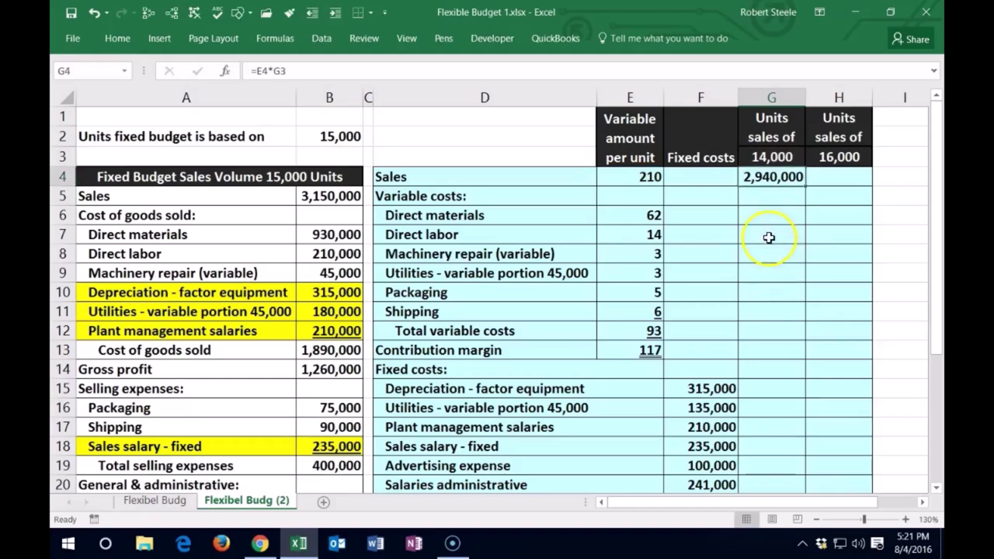
Step: Calculate direct materials for 14,000 units in G6 with an absolute reference to the unit count, using =E6*$G$3
left_click(775, 197)
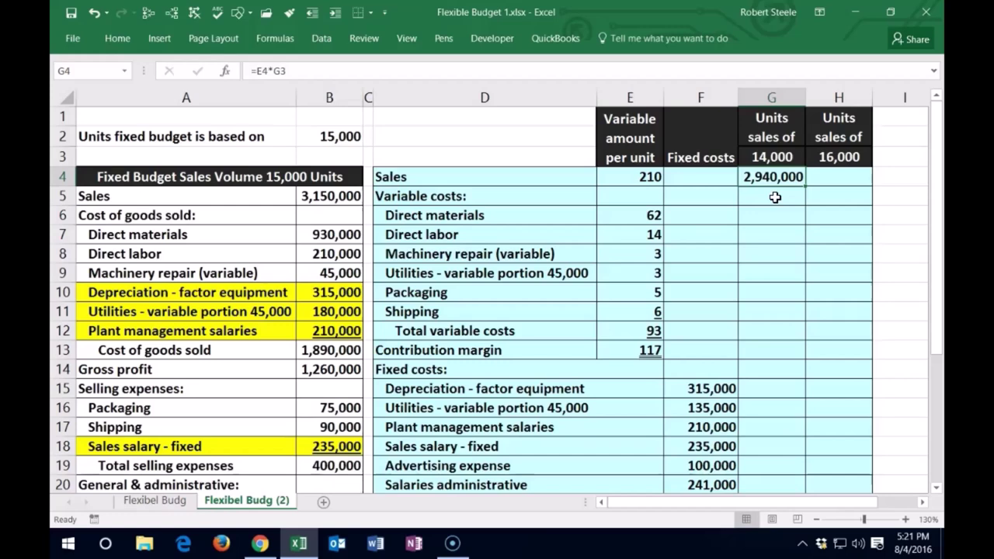
left_click(767, 208)
type("=")
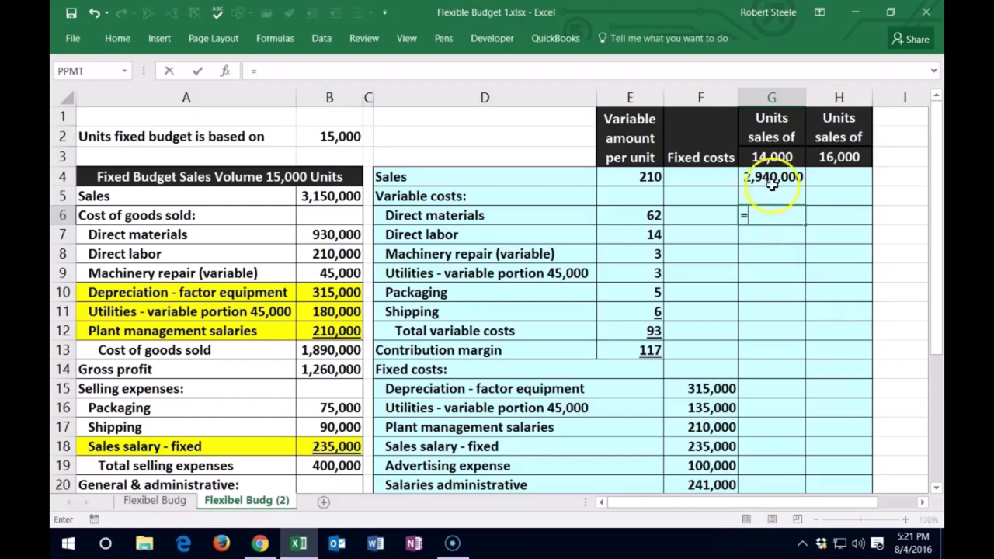
left_click(648, 215)
type("*")
left_click(767, 157)
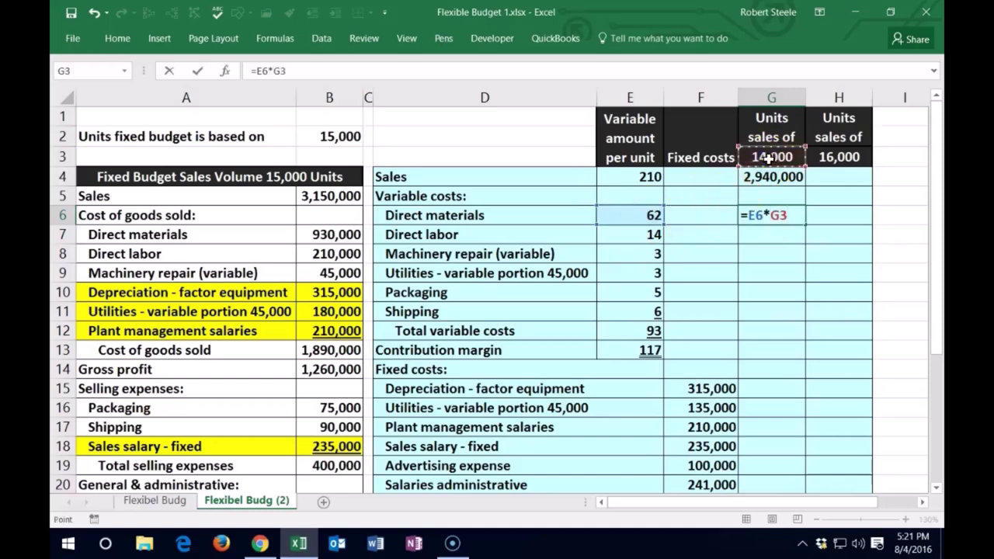
key("F4")
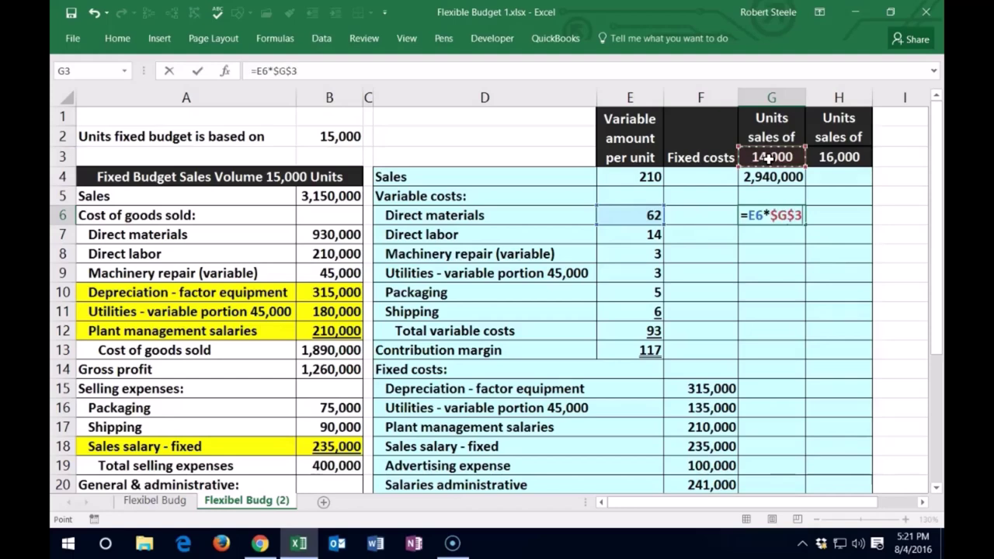
key("Return")
Step: Copy the direct materials formula from G6 down to direct labor in G7 and check its references
left_click(803, 233)
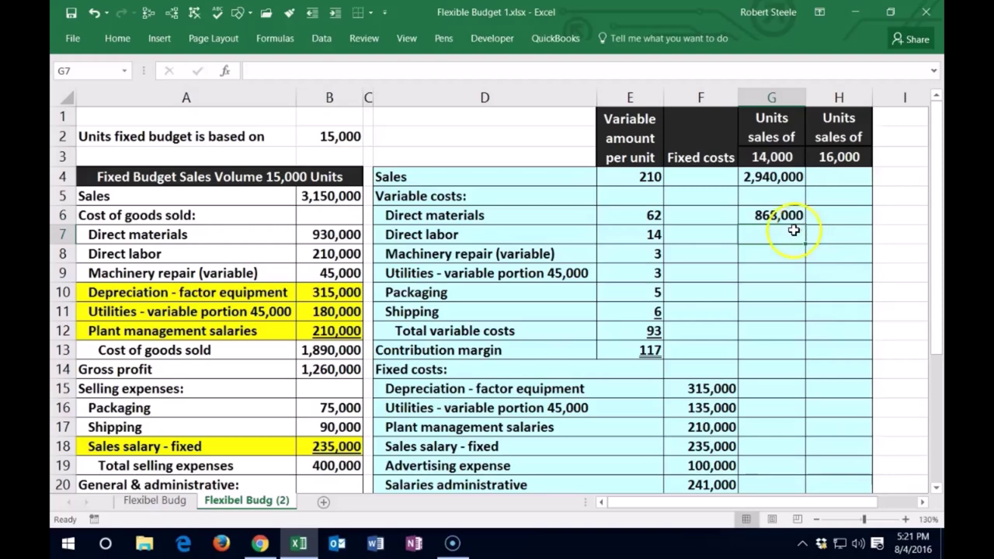
left_click(784, 215)
left_click_drag(804, 225, 804, 240)
left_click(781, 234)
double_click(781, 233)
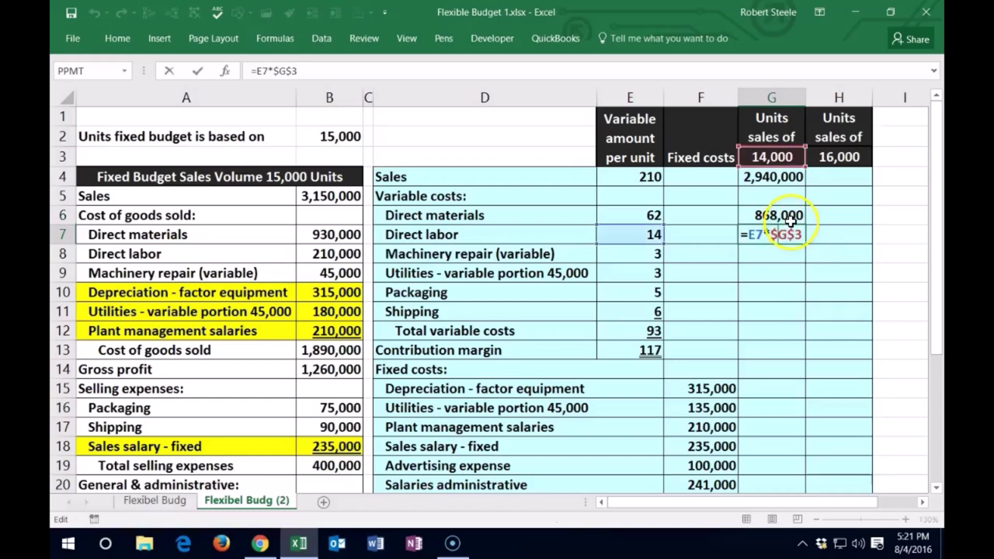
key("Return")
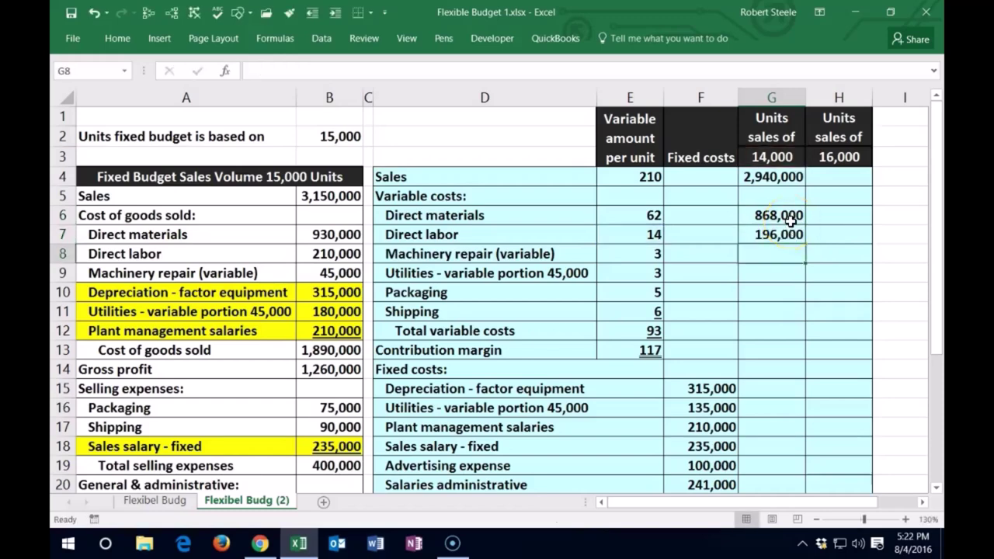
Step: Calculate variable machinery repair for 14,000 units in G8 with =E8*G3
type("=")
key("Left")
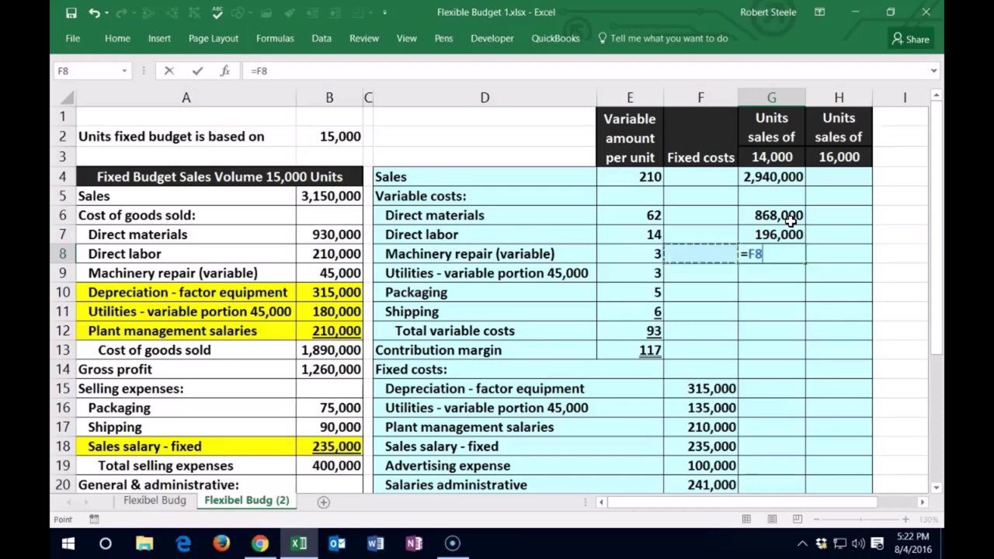
key("Left")
type("*")
key("Up")
key("Up")
key("Up")
key("Up")
key("Up")
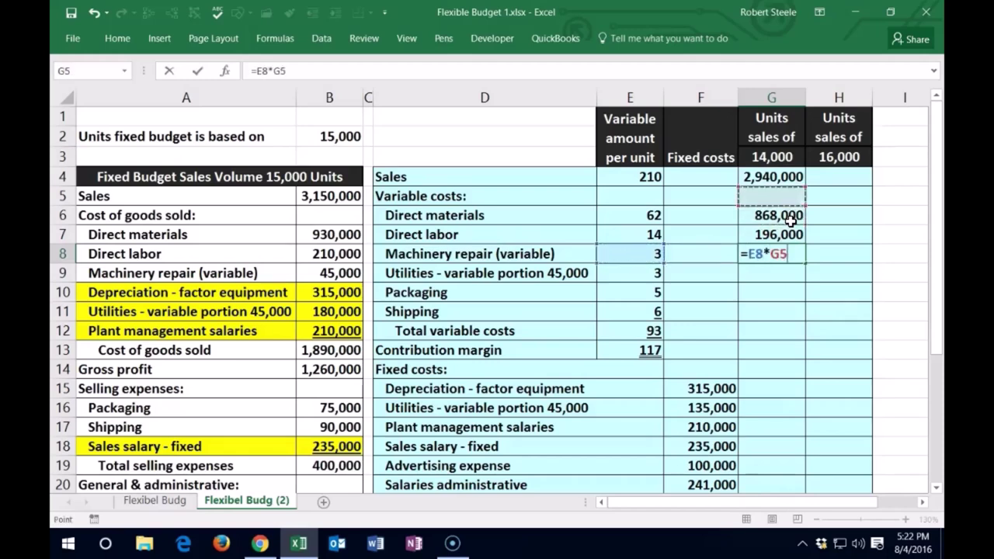
key("Return")
Step: Calculate variable utilities for 14,000 units in G9 with =E9*G3
type("=")
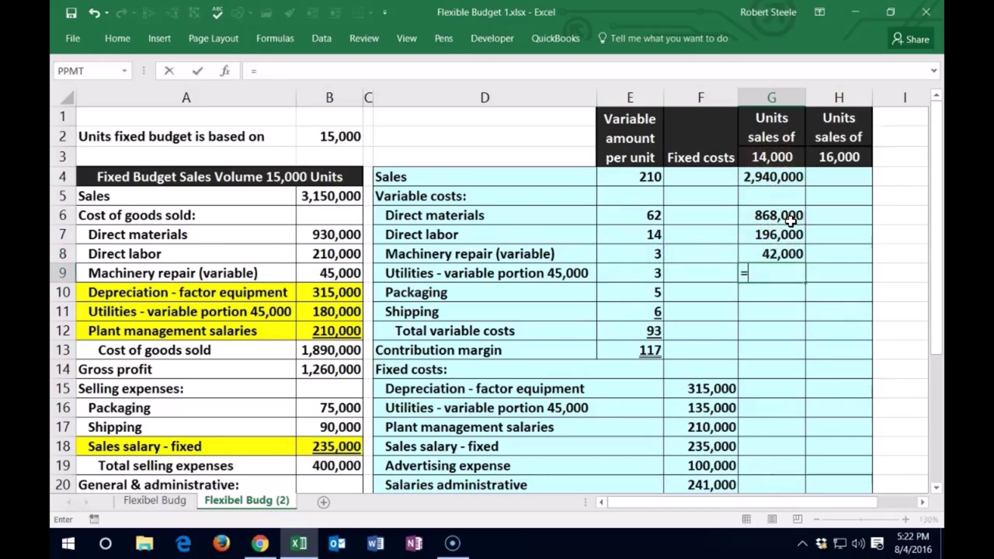
key("Left")
key("Left")
type("*")
key("Up")
key("Up")
key("Up")
key("Up")
key("Up")
key("Up")
key("Return")
Step: Calculate packaging for 14,000 units in G10 with =E10*G3
type("=")
key("Left")
key("Left")
type("*")
key("Up")
key("Up")
key("Up")
key("Up")
key("Up")
key("Up")
key("Up")
key("Return")
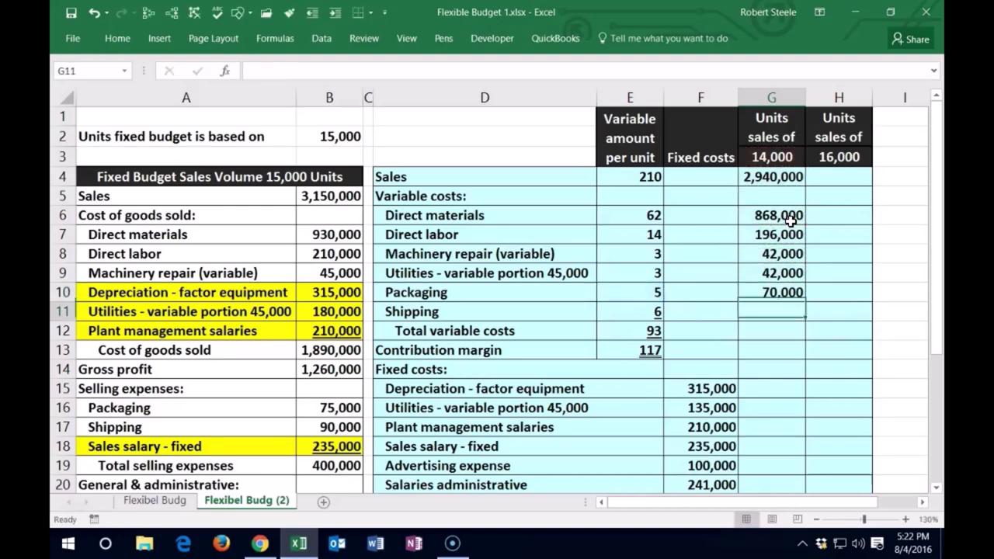
Step: Try to calculate shipping in G11 with =E11*G4, and undo the entry
type("=")
key("Left")
key("Left")
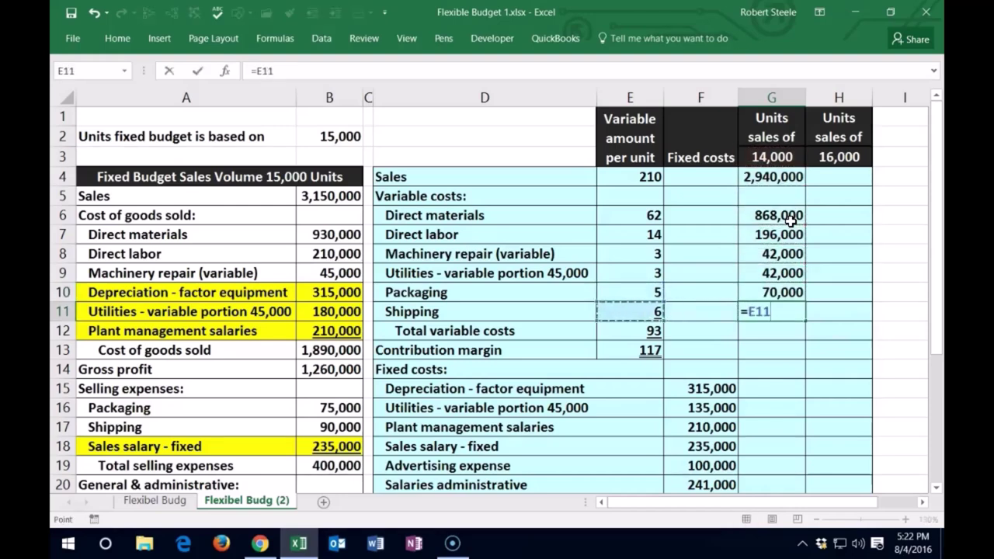
type("*")
key("Up")
key("Up")
key("Up")
key("Up")
key("Up")
key("Up")
key("Up")
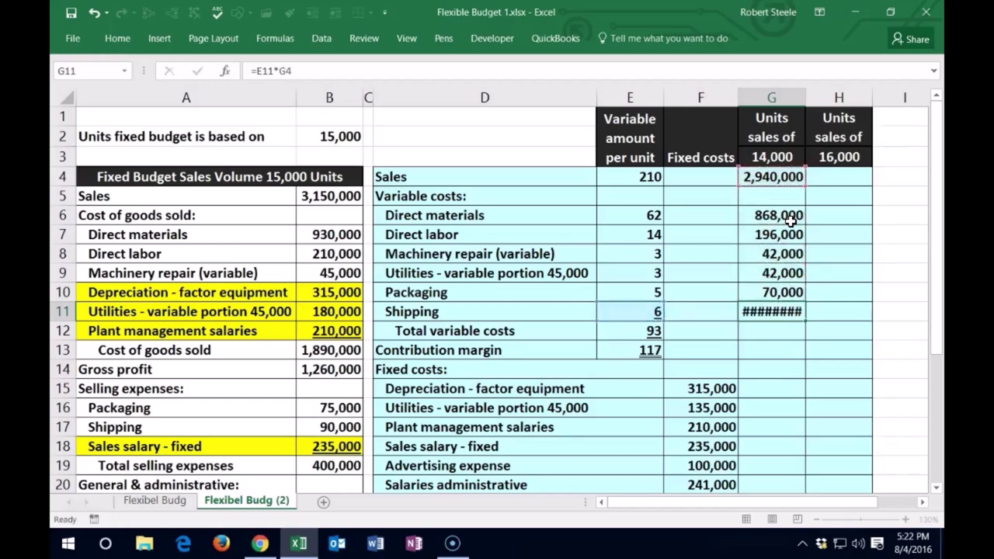
key("Return")
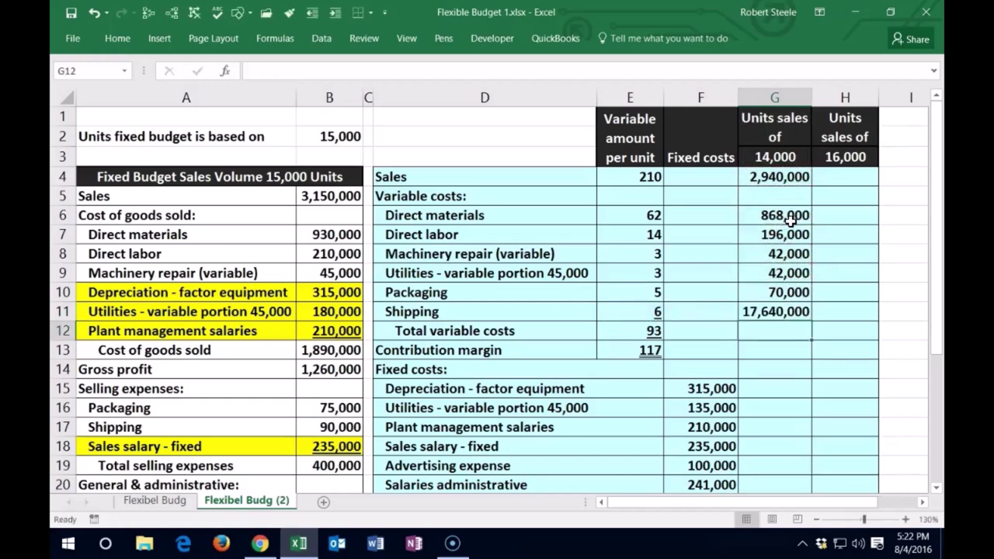
left_click(93, 12)
Step: Calculate shipping for 14,000 units in G11 with =E11*G3
type("=")
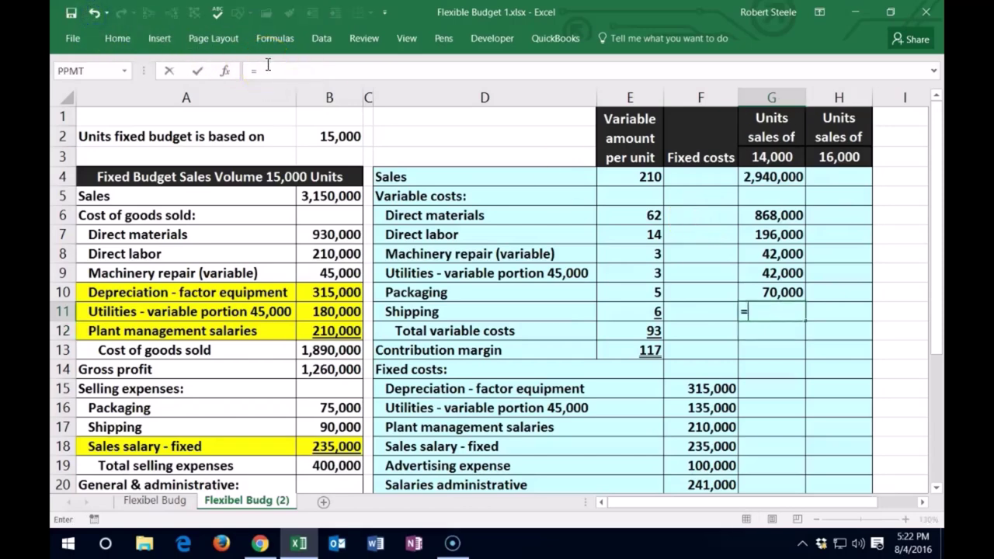
key("Left")
key("Left")
type("*")
key("Up")
key("Up")
key("Up")
key("Up")
key("Up")
key("Up")
key("Up")
key("Up")
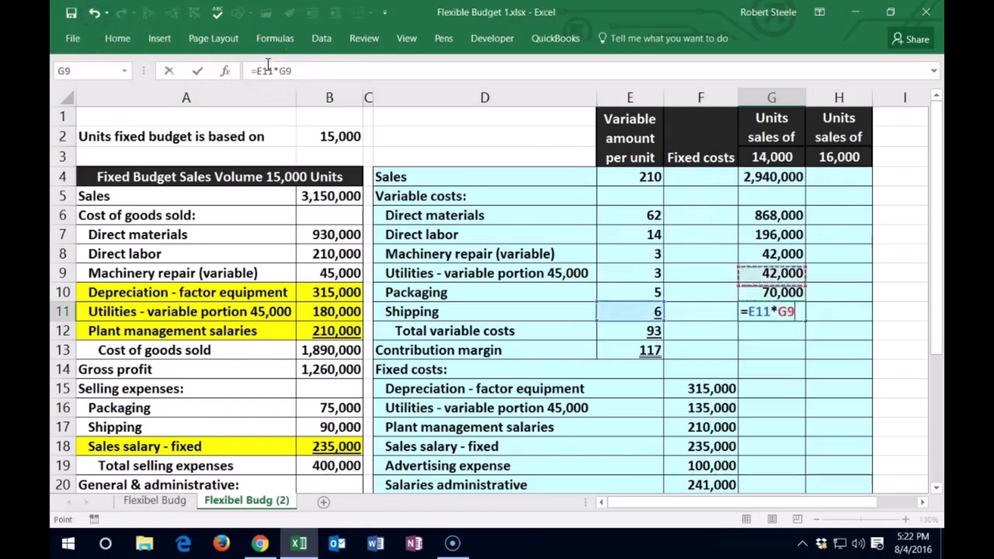
key("ctrl+Return")
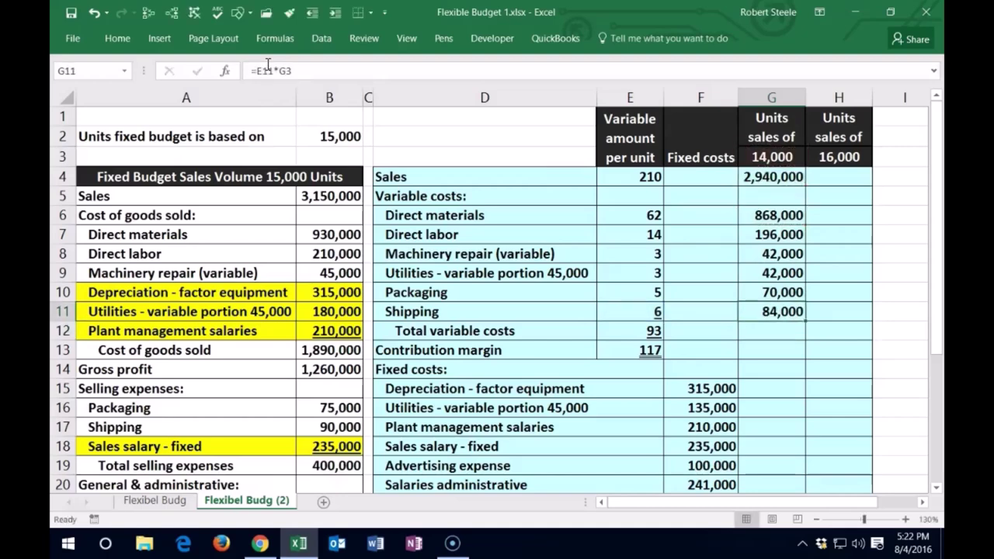
Step: Underline the shipping amount in G11
left_click(117, 38)
left_click(154, 91)
left_click(776, 327)
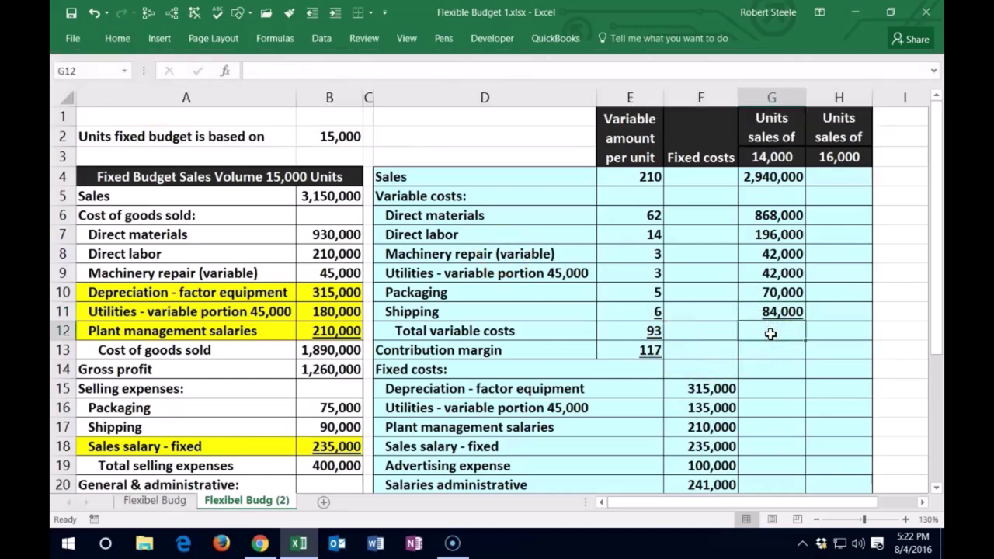
Step: Try to calculate total variable costs in G12 with =E12*G3, and clear the entry
left_click(764, 332)
type("=")
key("Left")
key("Left")
type("*")
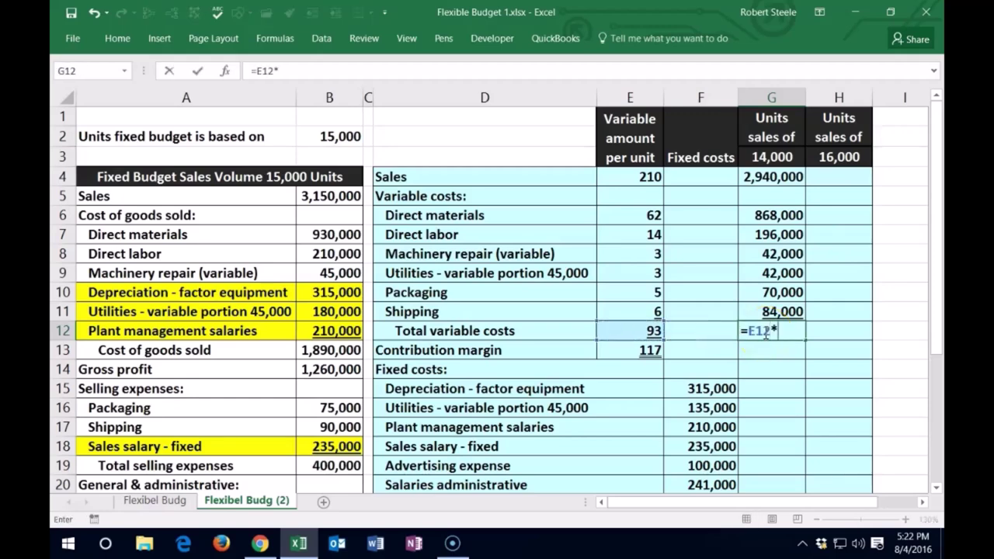
left_click(781, 157)
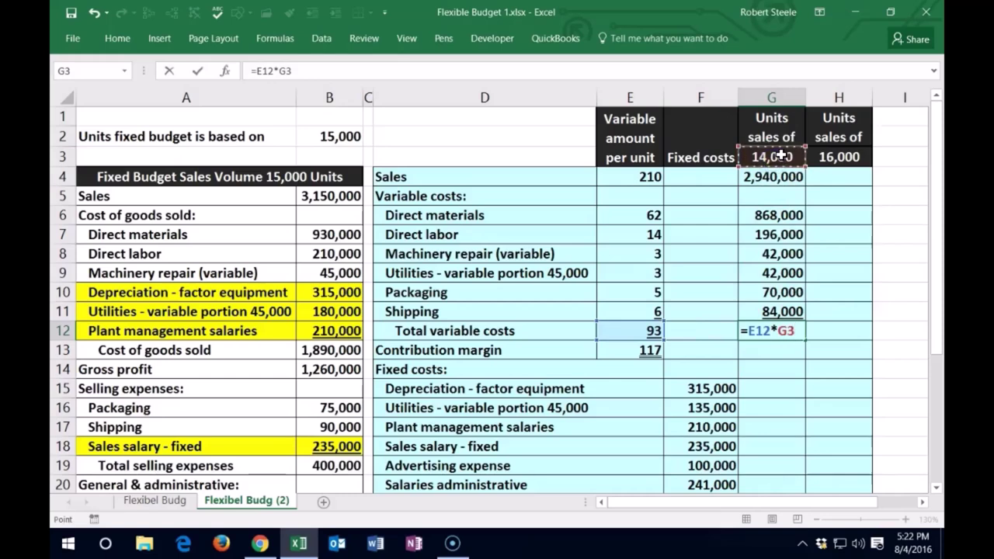
key("Return")
key("Up")
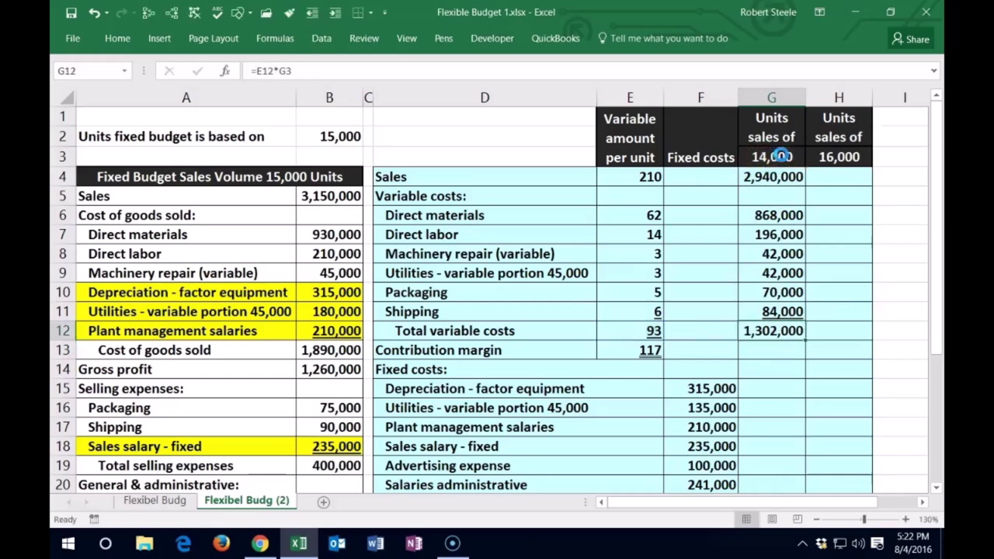
key("Delete")
Step: Total the variable costs for 14,000 units in G12 by summing G6:G11
type("=sum(")
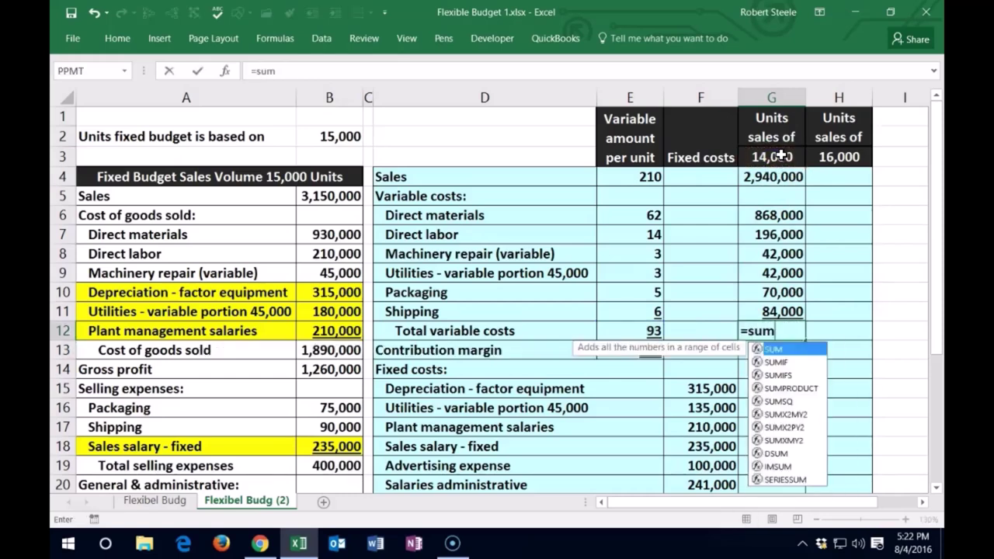
key("Up")
key("shift+Up")
key("shift+Up")
key("shift+Up")
key("shift+Up")
key("shift+Up")
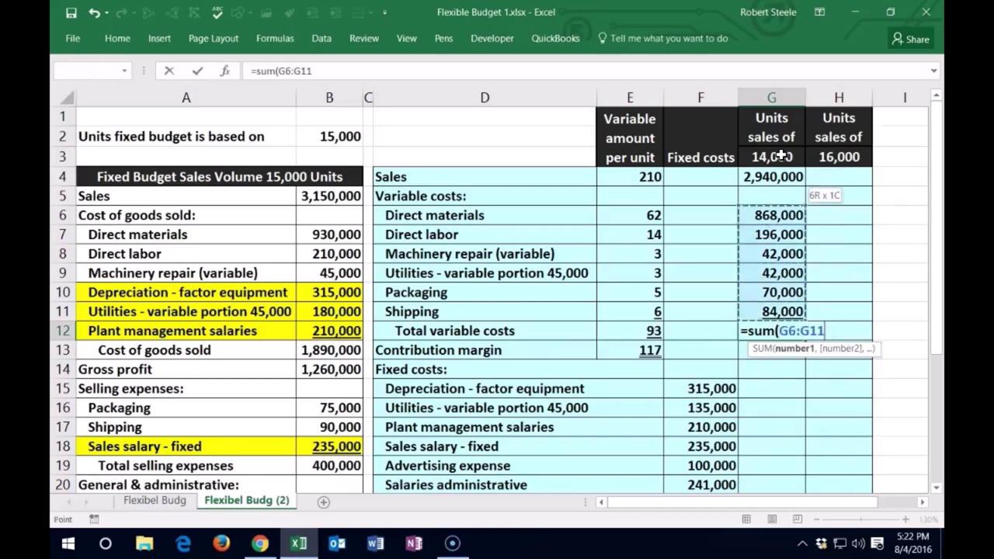
key("Return")
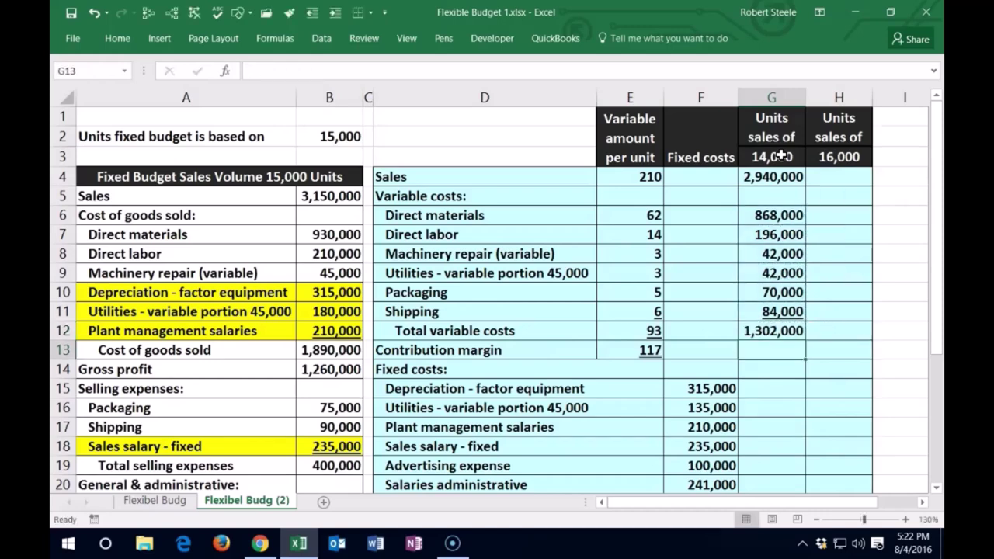
key("Up")
Step: Calculate the contribution margin for 14,000 units in G13 with =G4-G12
left_click(772, 353)
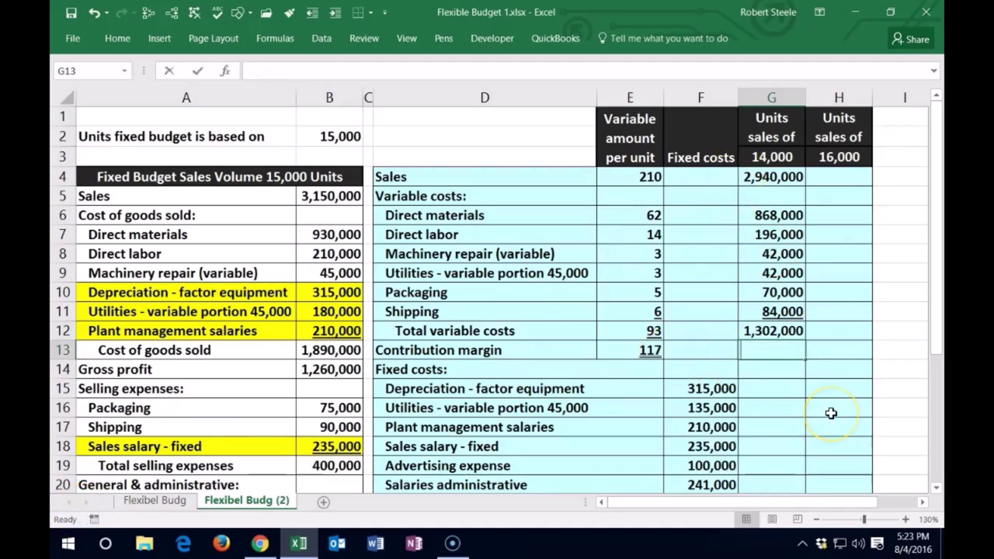
type("=")
left_click(777, 180)
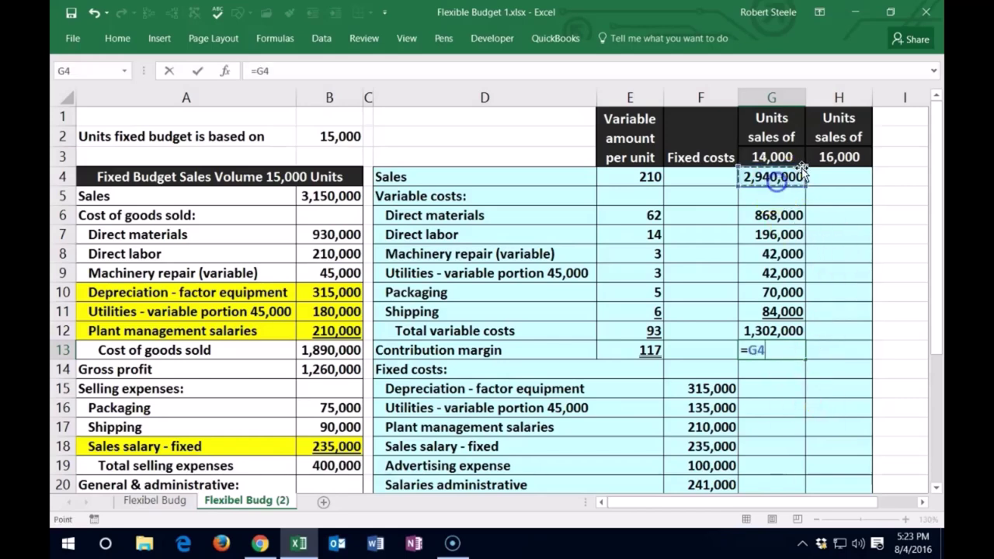
type("-")
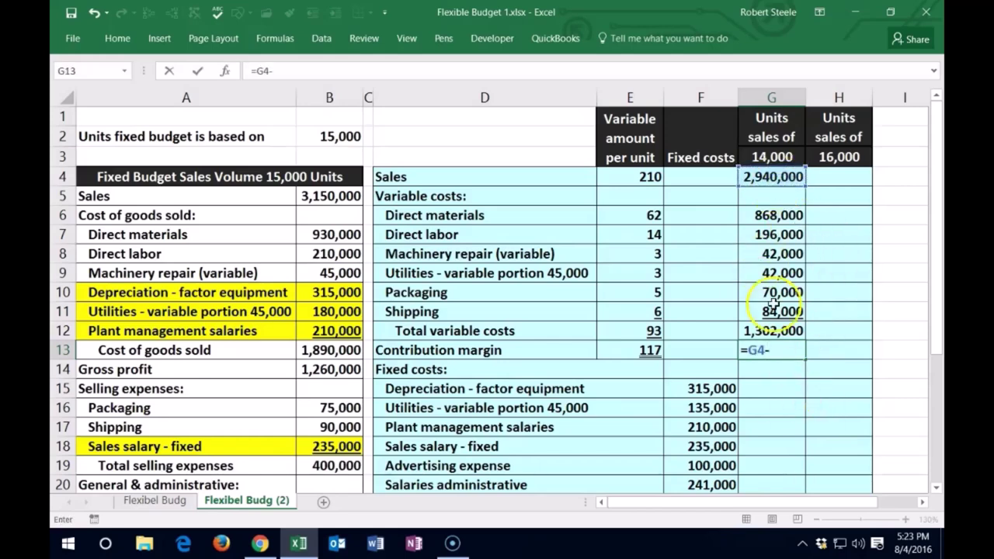
left_click(787, 329)
key("Return")
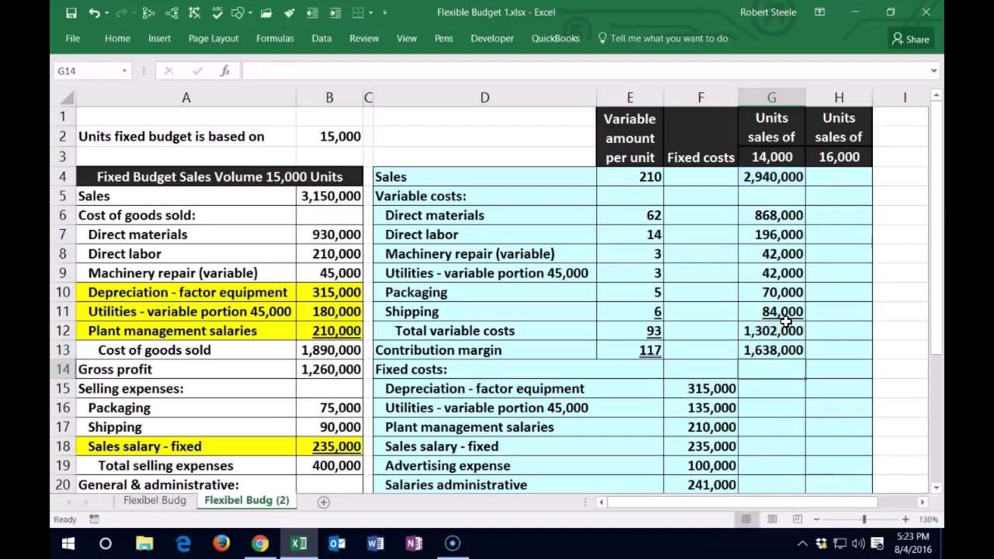
Step: Carry each fixed cost from F15:F21 into G15:G21 of the 14,000-unit column with direct cell references
key("Down")
key("Down")
scroll(745, 326, "down", 2)
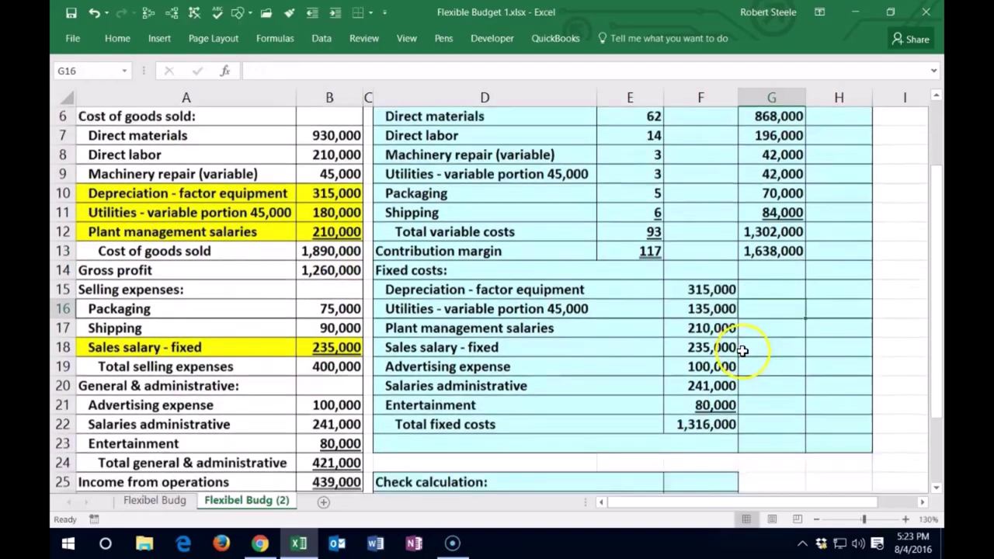
left_click(748, 270)
type("+")
key("Left")
key("Return")
type("+")
key("Left")
key("Return")
type("+")
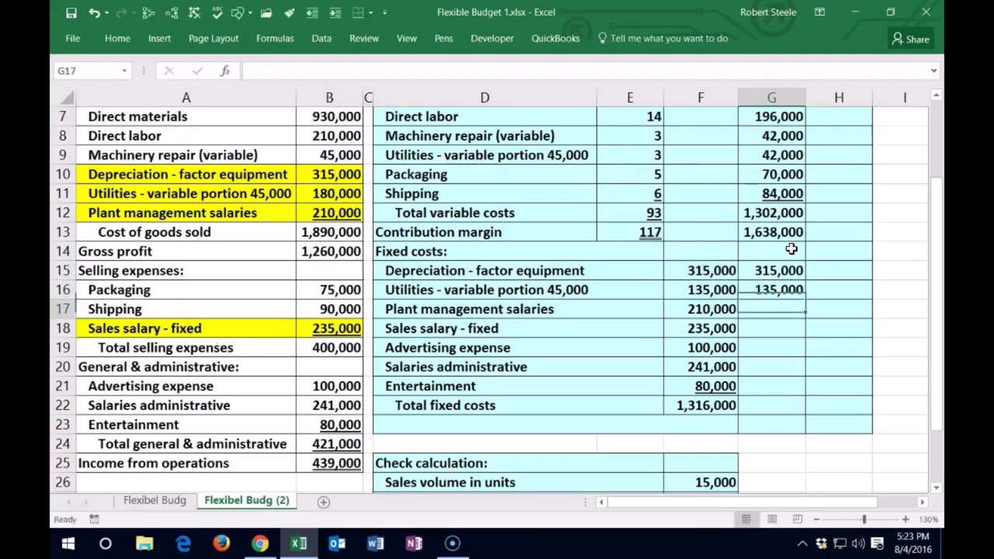
key("Left")
key("Return")
type("+")
key("Left")
key("Return")
type("+")
key("Left")
key("Return")
type("+")
key("Left")
key("Return")
type("+")
key("Left")
key("Return")
Step: Underline the entertainment amount in G21
key("Up")
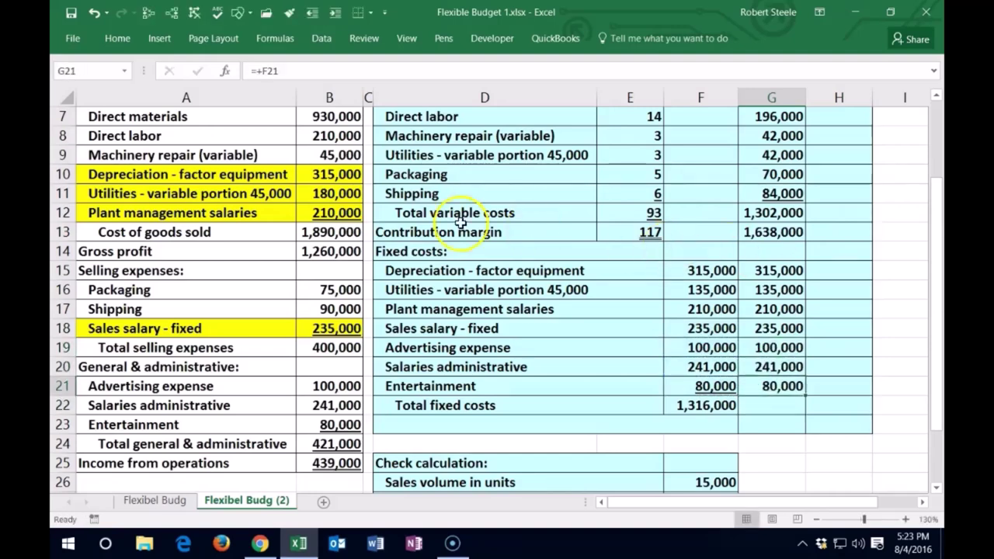
left_click(114, 39)
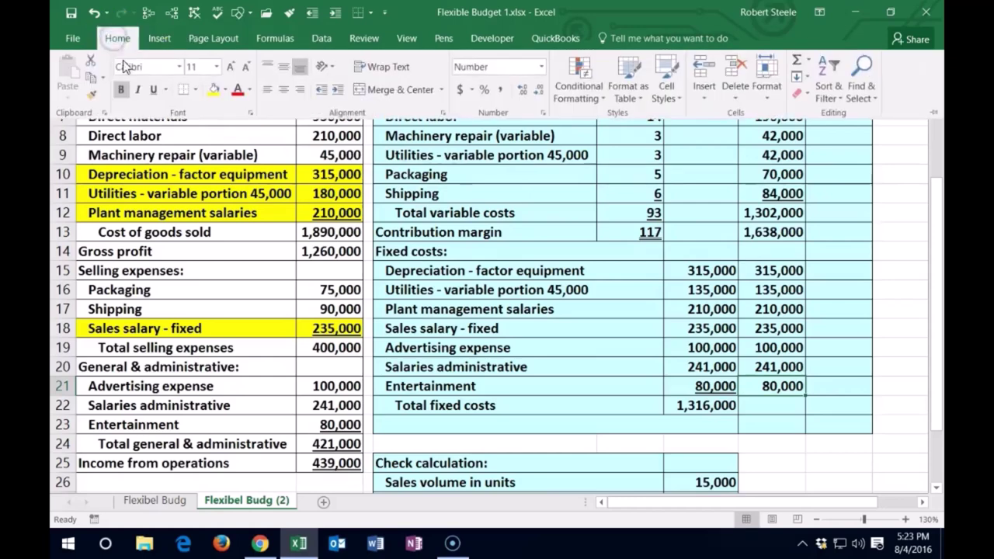
left_click(760, 419)
Step: Total the fixed costs for 14,000 units in G22 by summing G15:G21
left_click(759, 405)
type("=sum(")
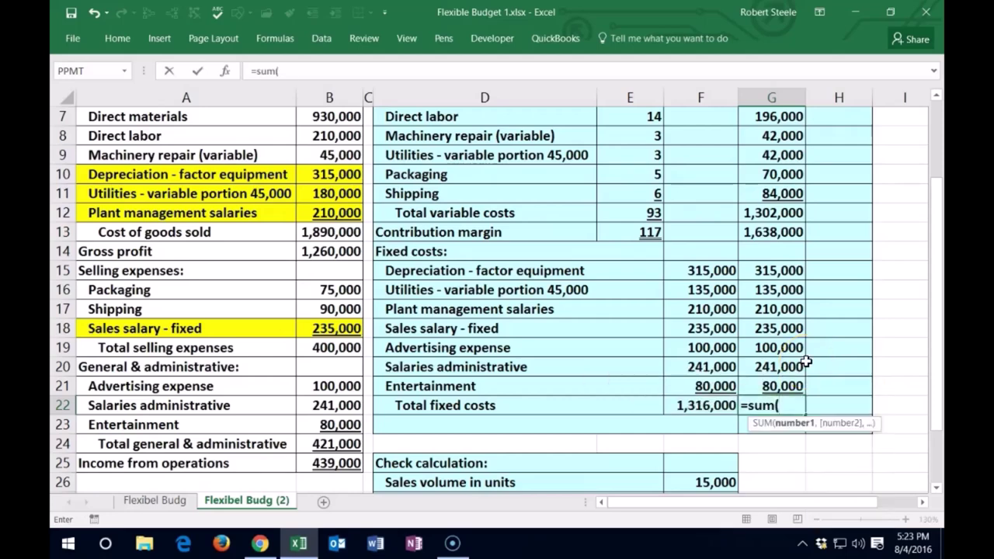
key("Up")
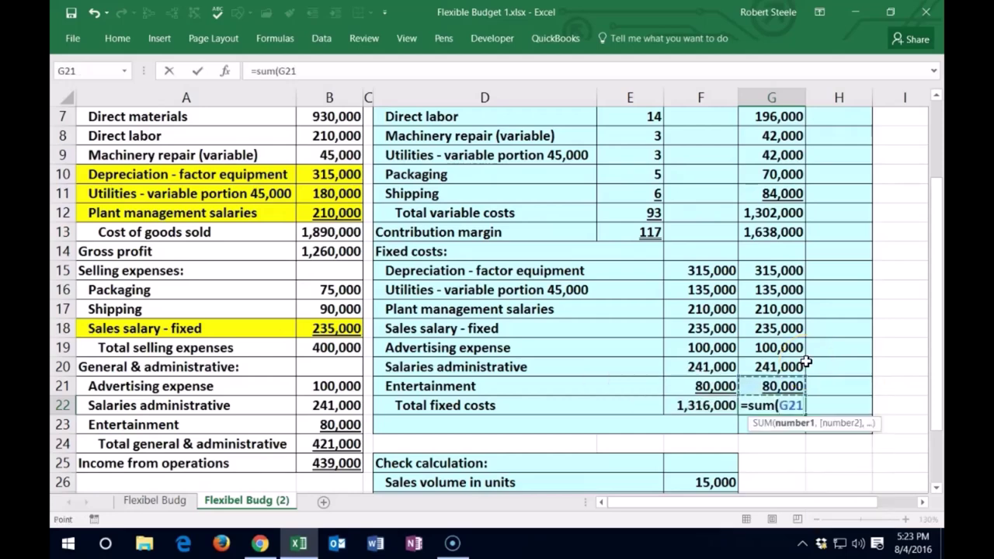
key("shift+Up")
key("shift+Up")
key("shift+Up")
key("shift+Up")
key("shift+Up")
key("shift+Up")
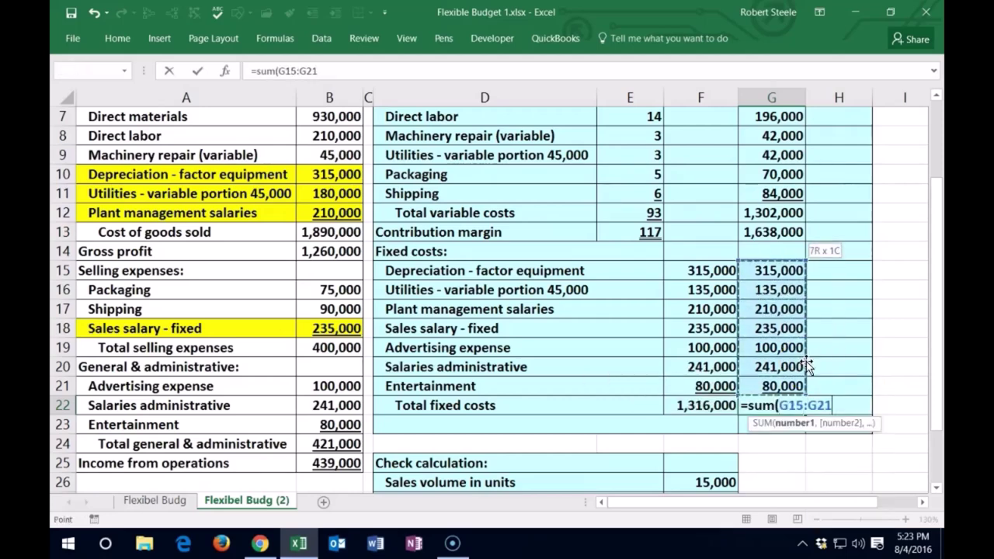
key("Return")
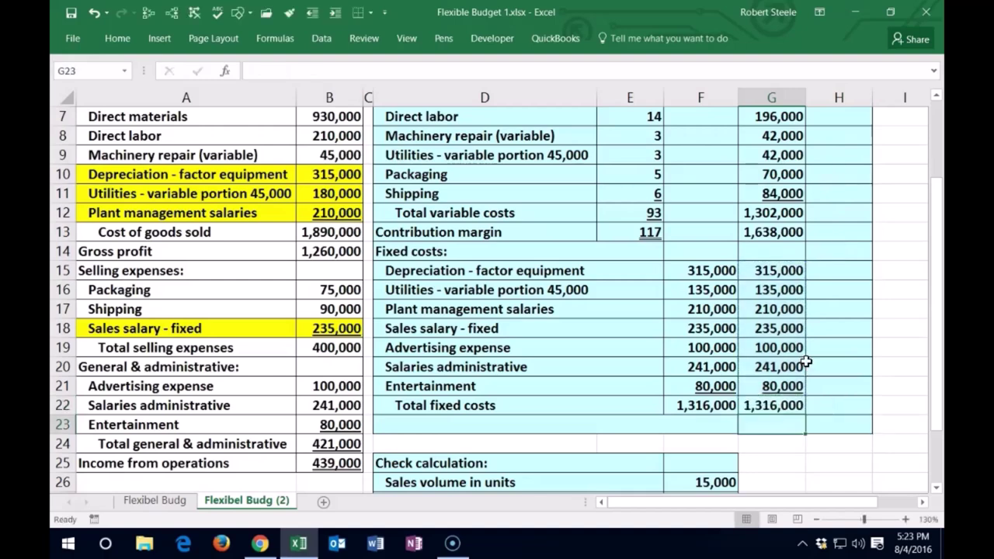
Step: Label row 23 below total fixed costs by linking D23 to the Income from operations label in A25
left_click(455, 426)
type("+")
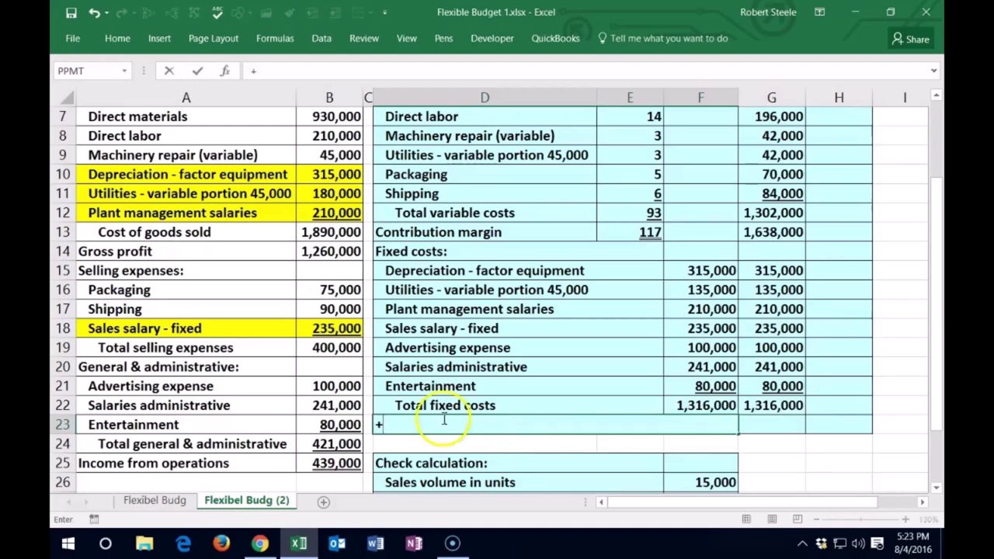
left_click(248, 461)
key("Tab")
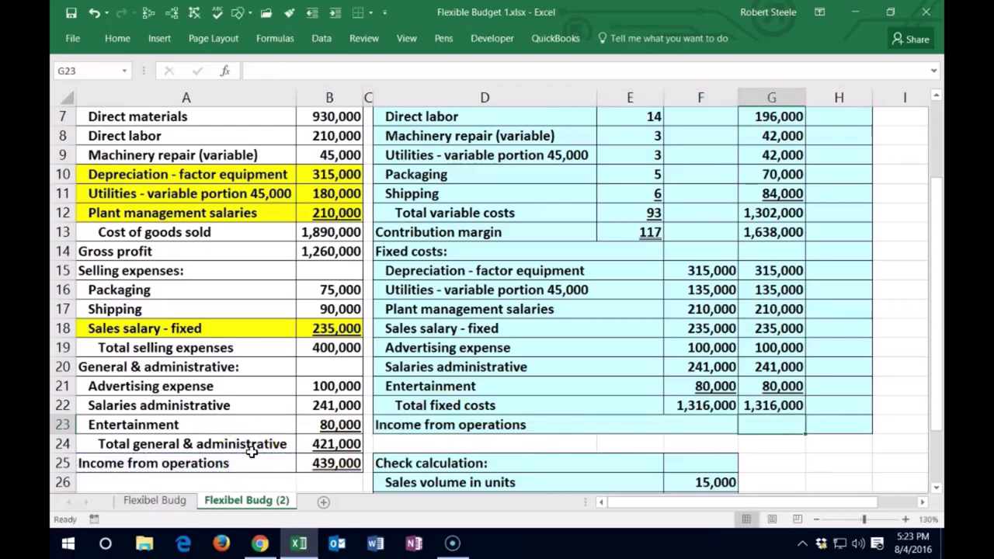
Step: Calculate income from operations for 14,000 units in G23 with =G13-G22
type("=")
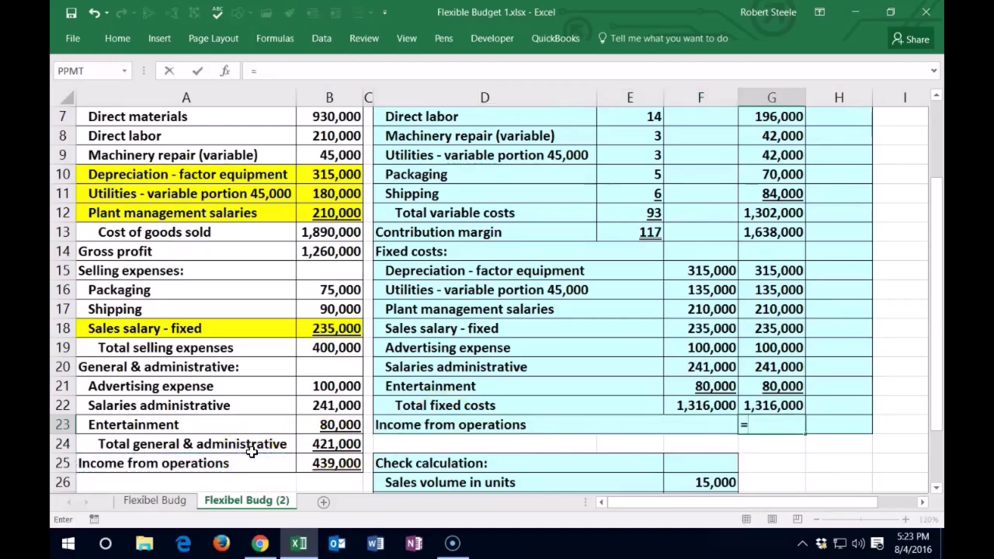
left_click(771, 233)
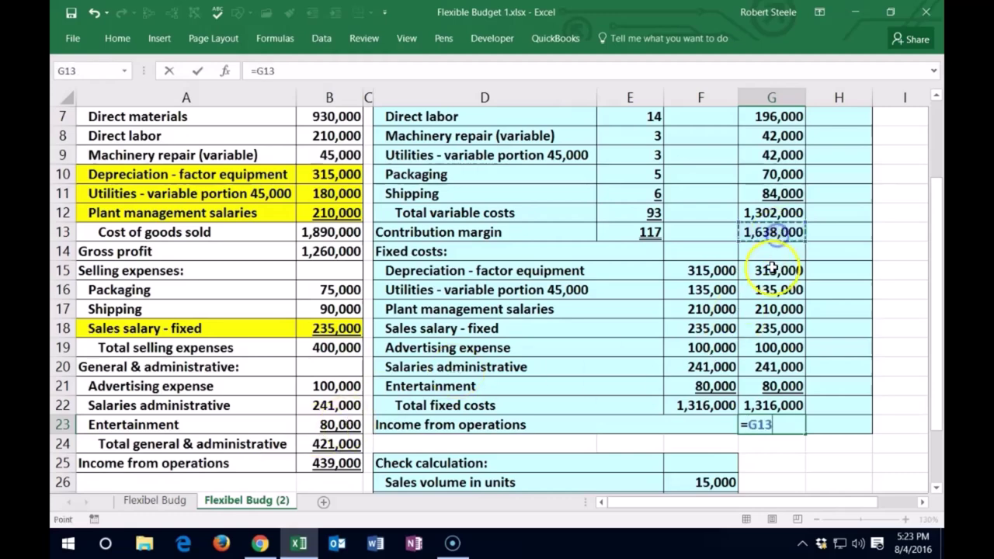
type("-")
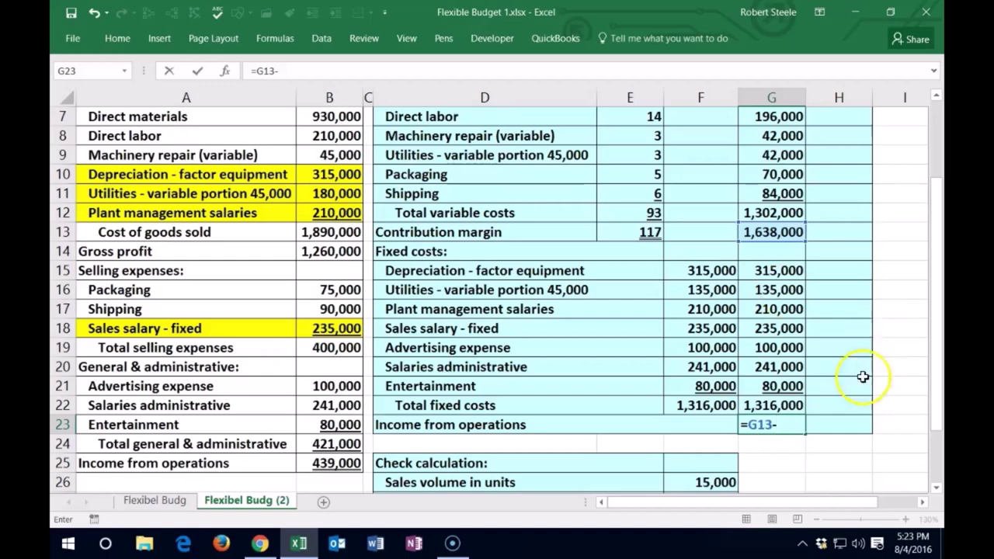
left_click(791, 404)
key("Return")
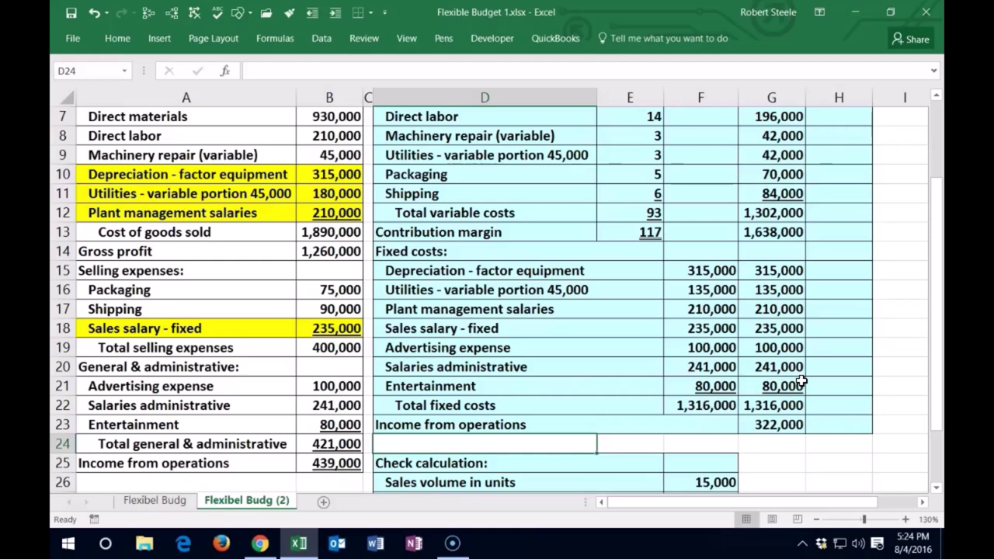
Step: Calculate sales for 16,000 units in H4 with =E4*H3
scroll(762, 385, "up", 2)
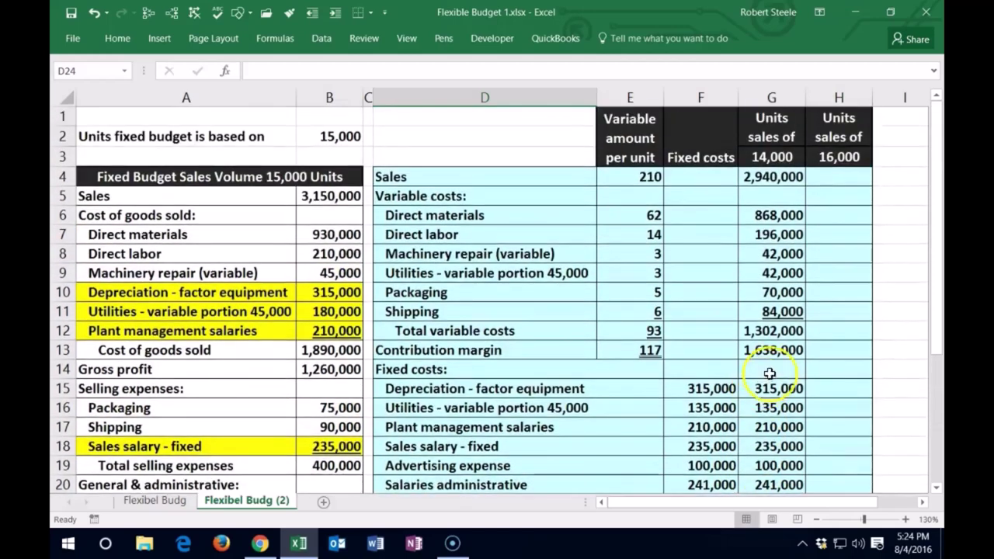
left_click(831, 178)
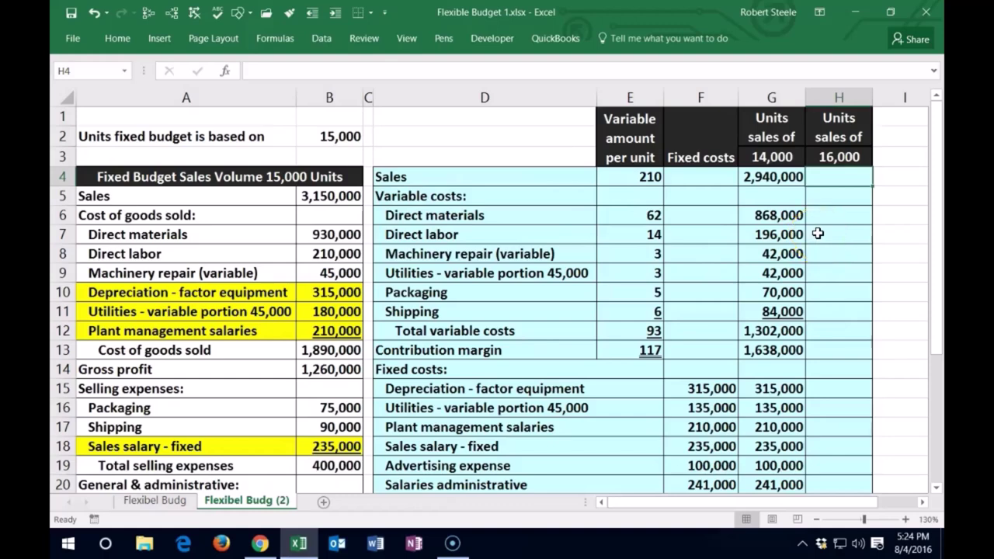
type("=")
key("Left")
key("Left")
key("Left")
type("*")
key("Up")
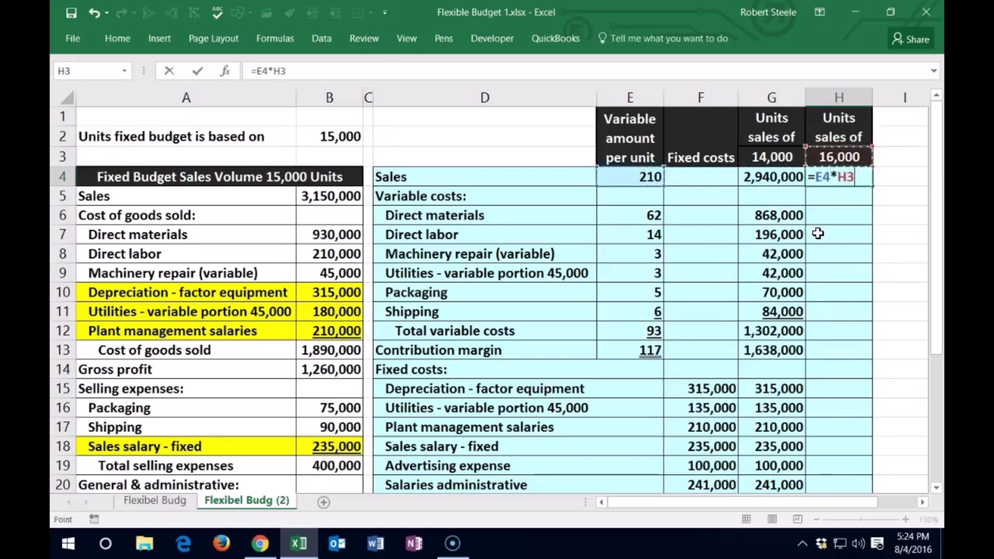
key("Return")
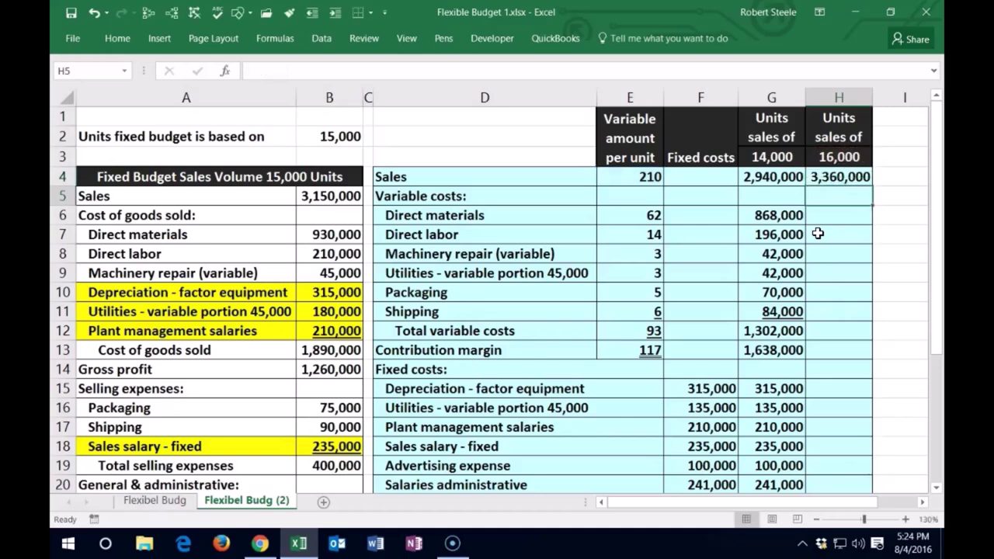
left_click(824, 179)
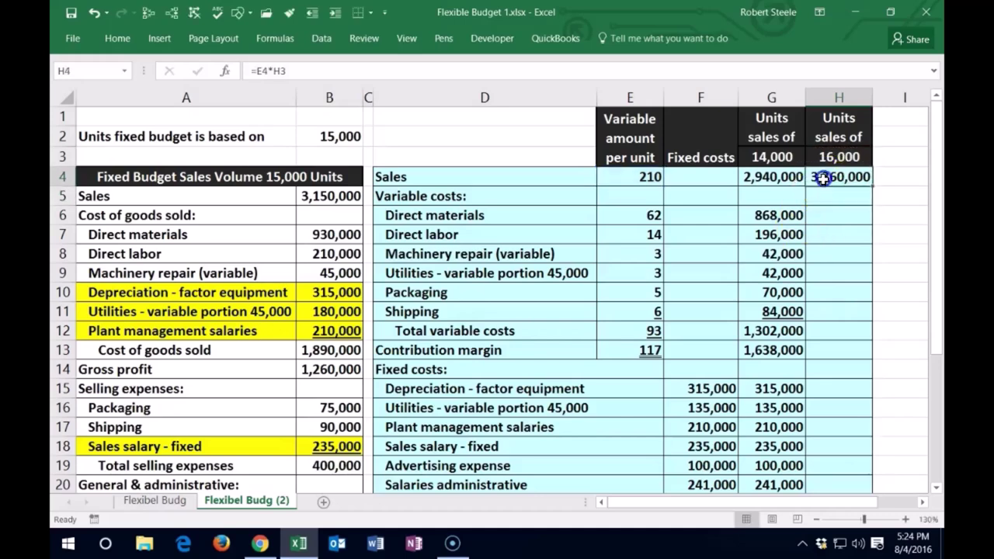
Step: Try calculating direct materials for 16,000 units in H6 with =E6*$H$3, and undo the entry
left_click(836, 222)
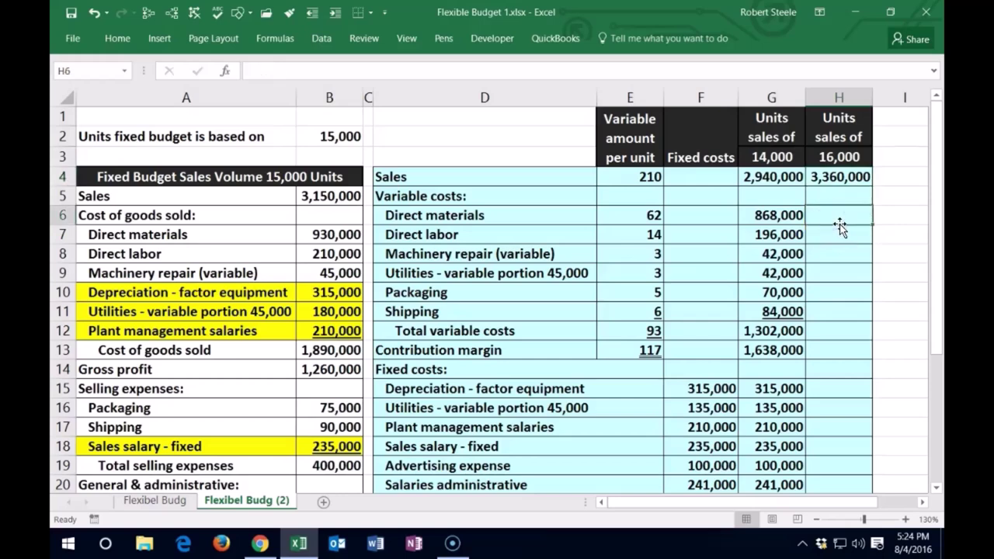
type("=")
left_click(651, 215)
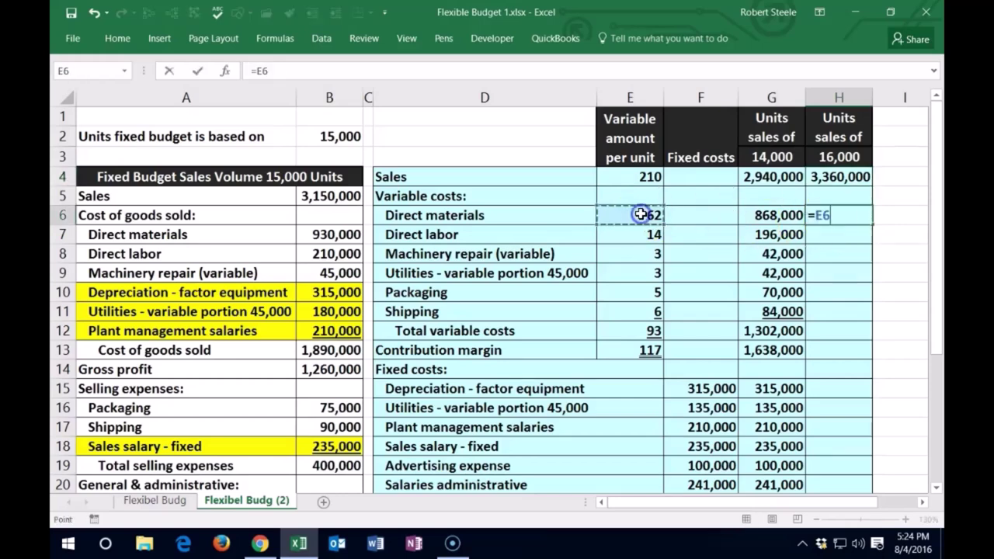
type("*")
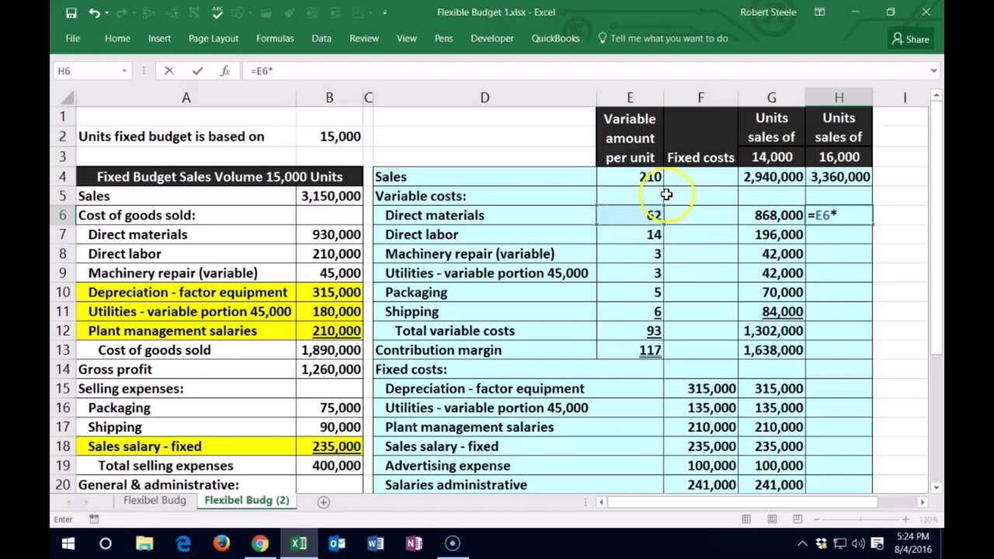
left_click(852, 158)
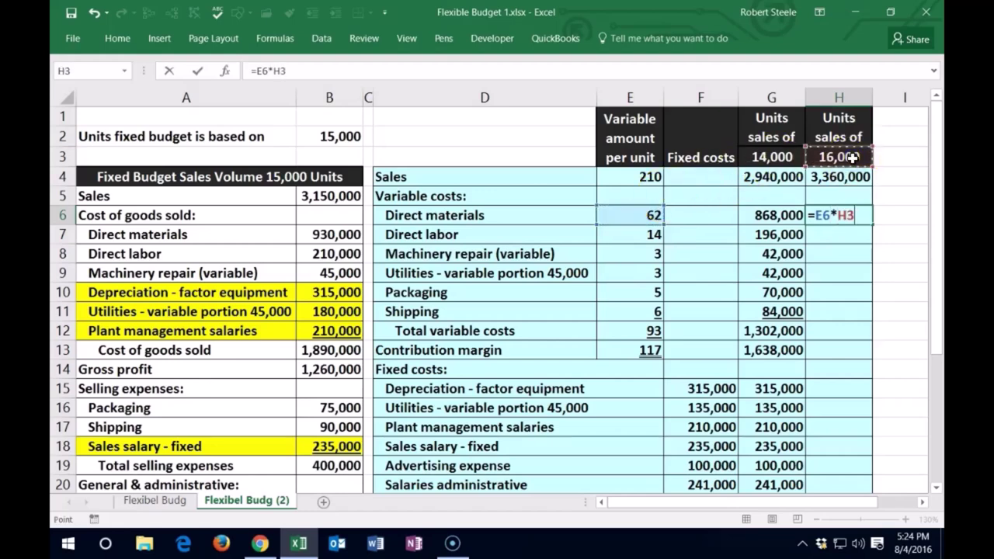
key("F4")
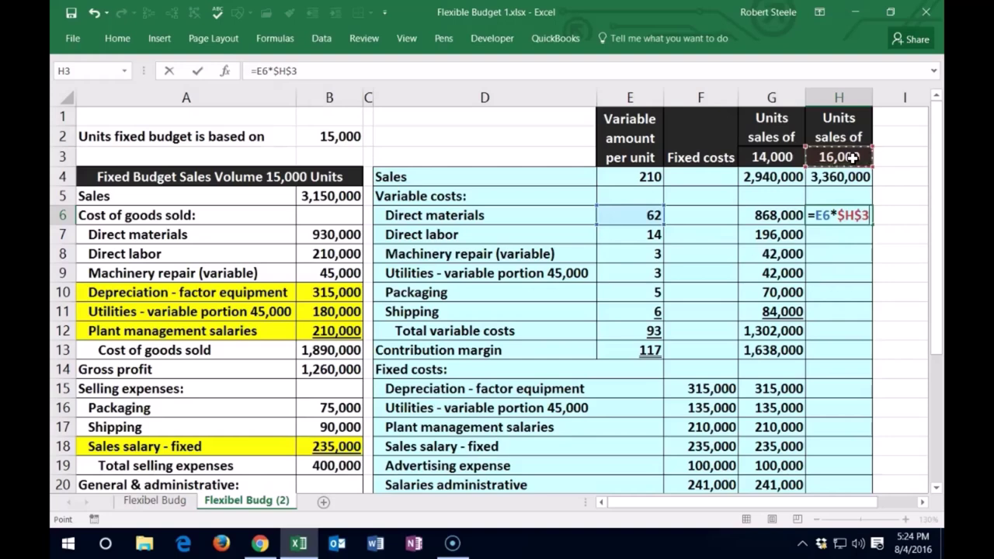
key("Return")
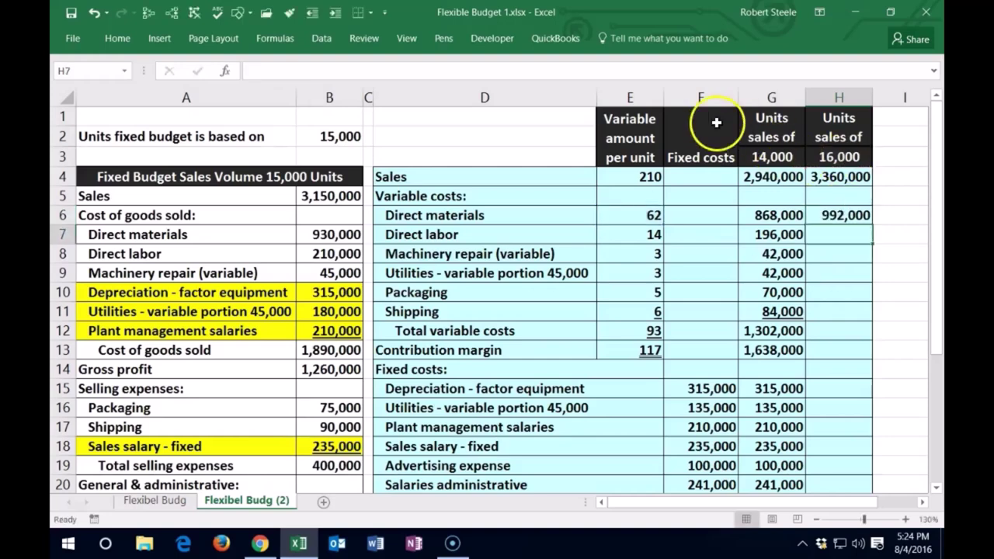
left_click(94, 12)
Step: Calculate direct materials for 16,000 units in H6 with the relative-reference formula =+E6*H3
type("+")
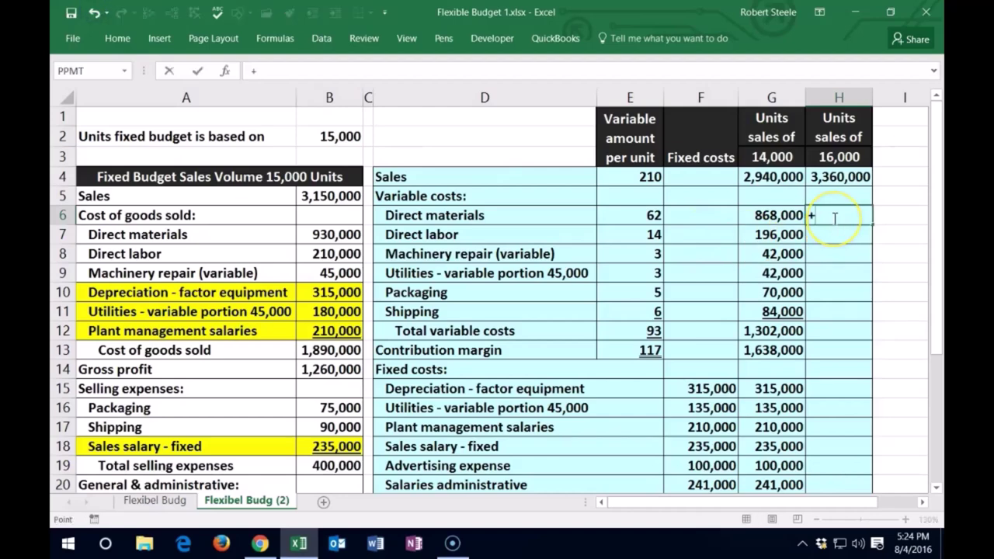
key("Left")
key("Left")
key("Left")
type("*")
key("Up")
key("Up")
key("Up")
key("F4")
key("Return")
Step: Try copying the direct materials formula from H6 down to H7, inspect its references, and clear H7
left_click(833, 218)
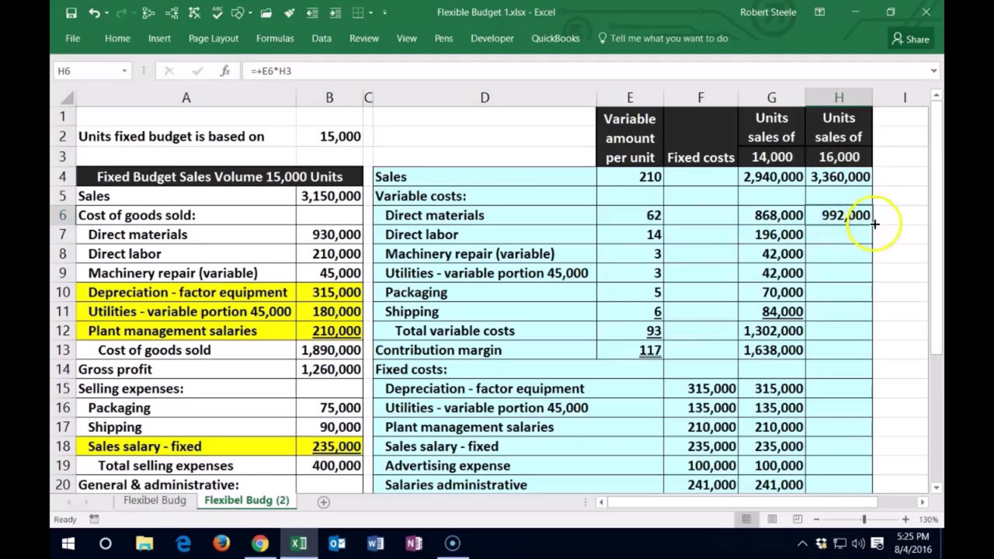
left_click_drag(874, 225, 874, 239)
double_click(828, 235)
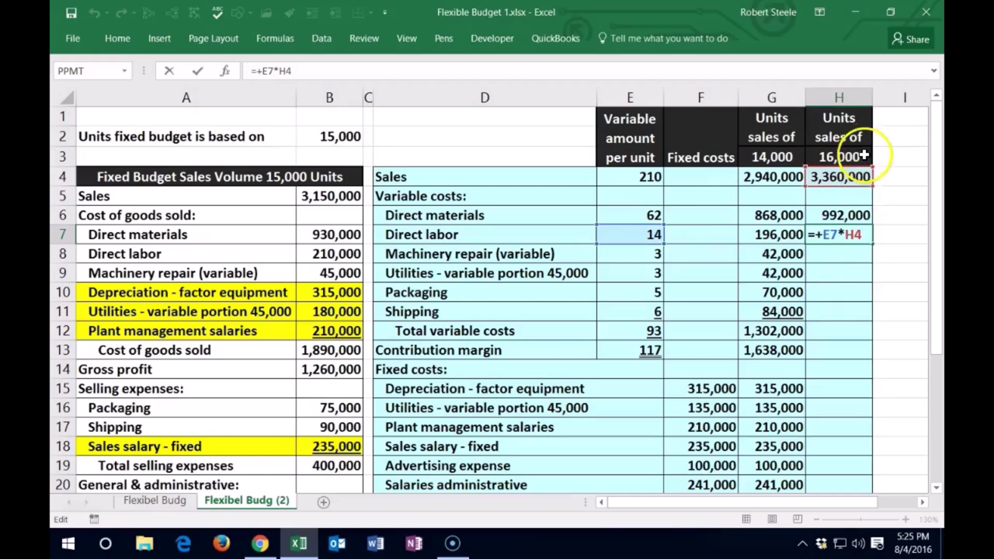
key("ctrl+Return")
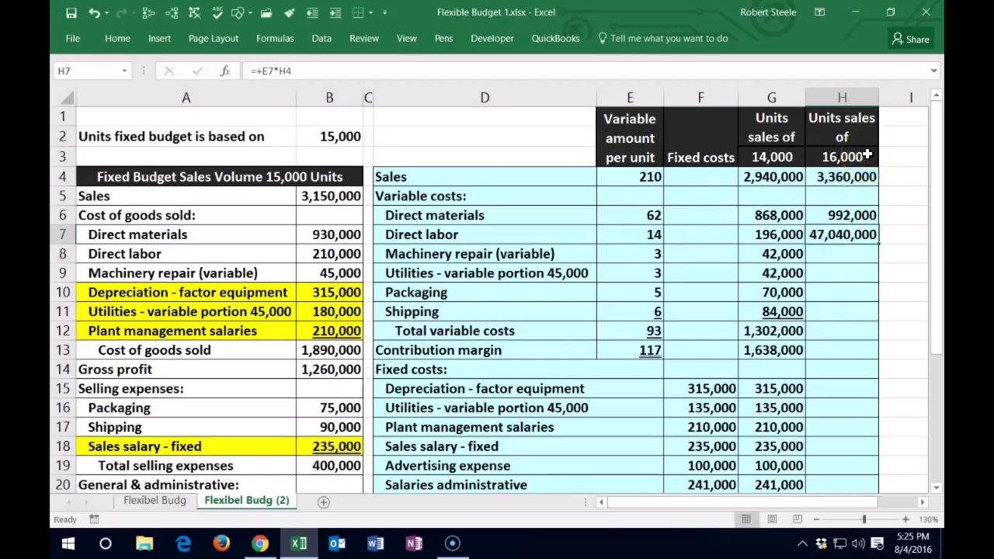
left_click(93, 13)
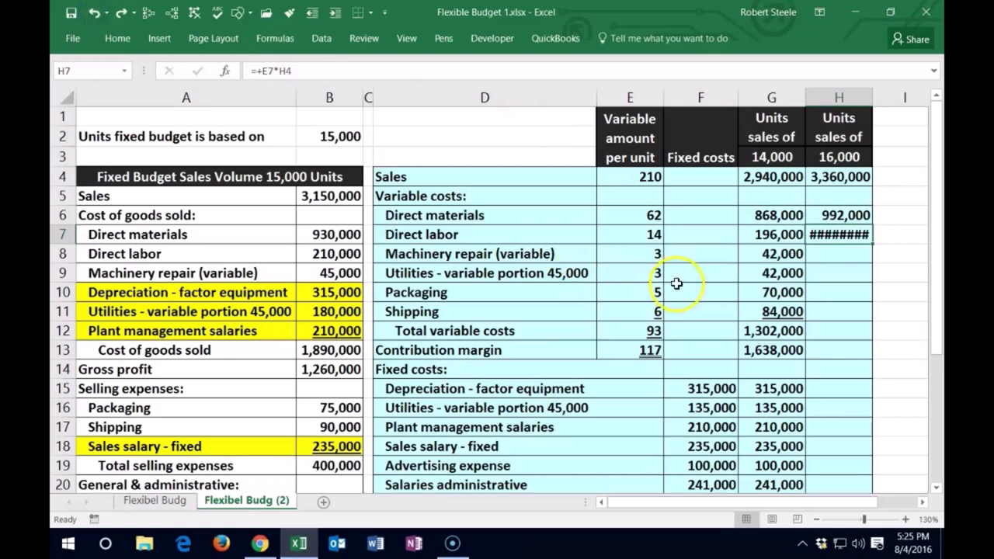
key("Delete")
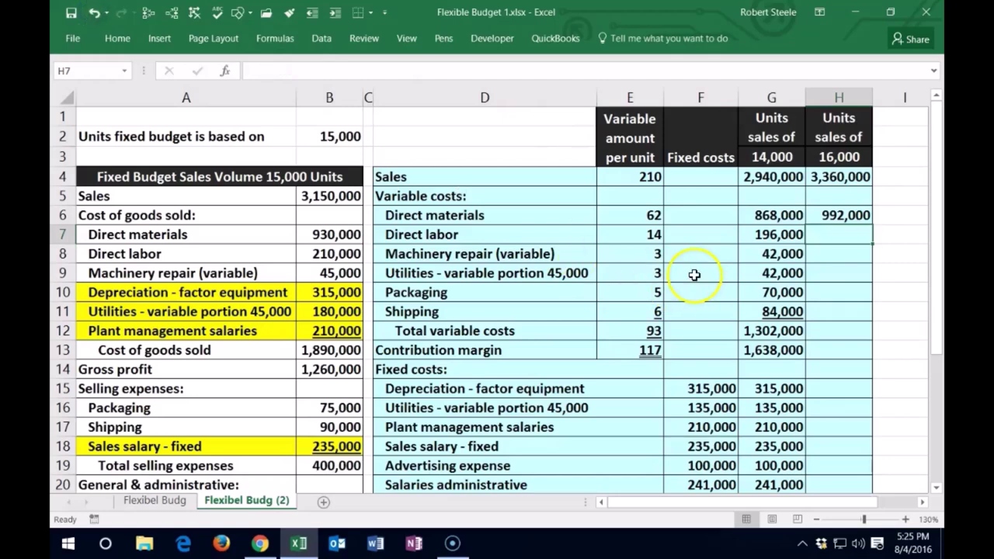
Step: Make the units reference absolute in the direct materials formula in H6, so it reads =+E6*$H$3
left_click(846, 215)
type("=+")
key("Left")
key("Left")
key("Left")
type("*")
key("Up")
key("Up")
key("Up")
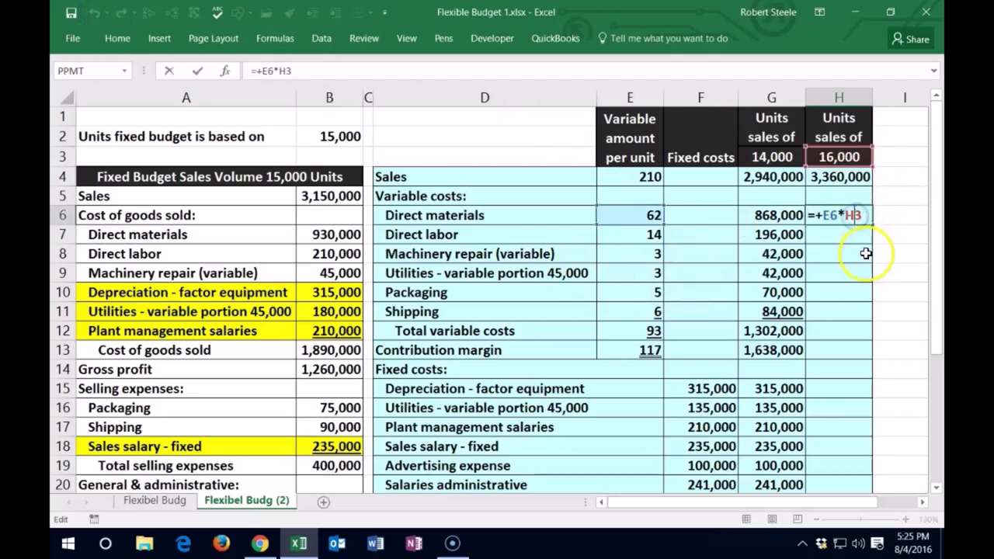
key("F4")
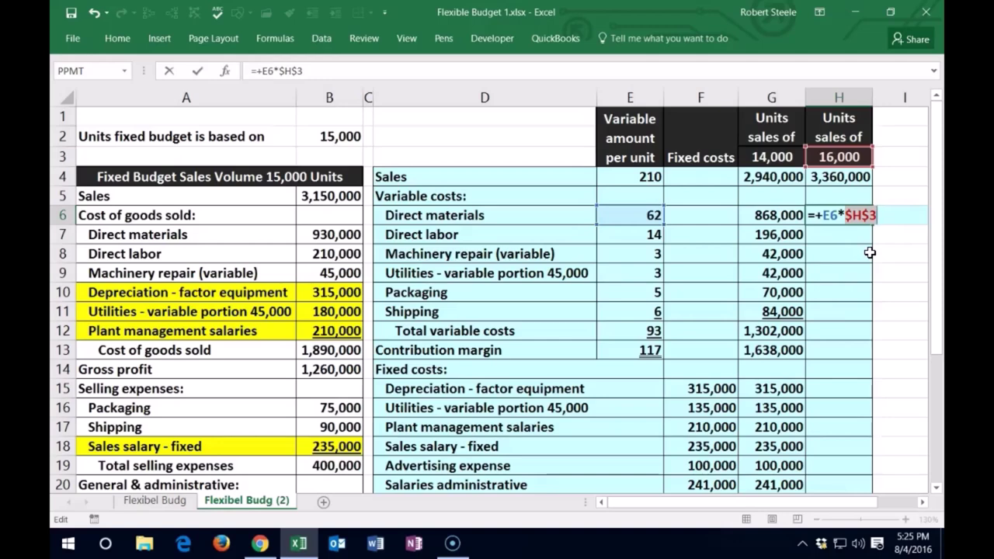
key("Return")
Step: Copy the direct materials formula from H6 down through Shipping in H11
left_click(860, 217)
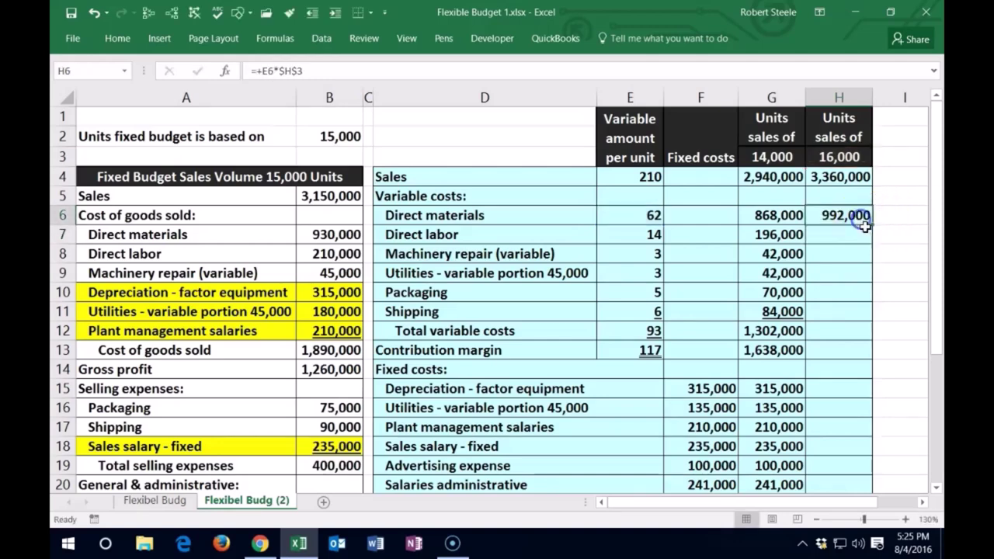
left_click_drag(874, 227, 865, 310)
left_click(844, 387)
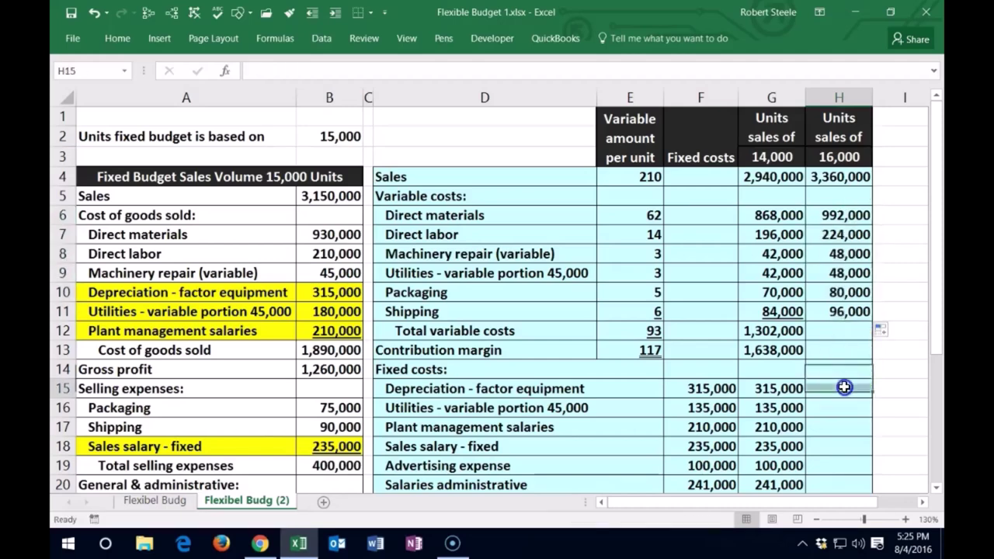
Step: Underline total variable costs in G12 and double-underline the contribution margin in G13
left_click(776, 332)
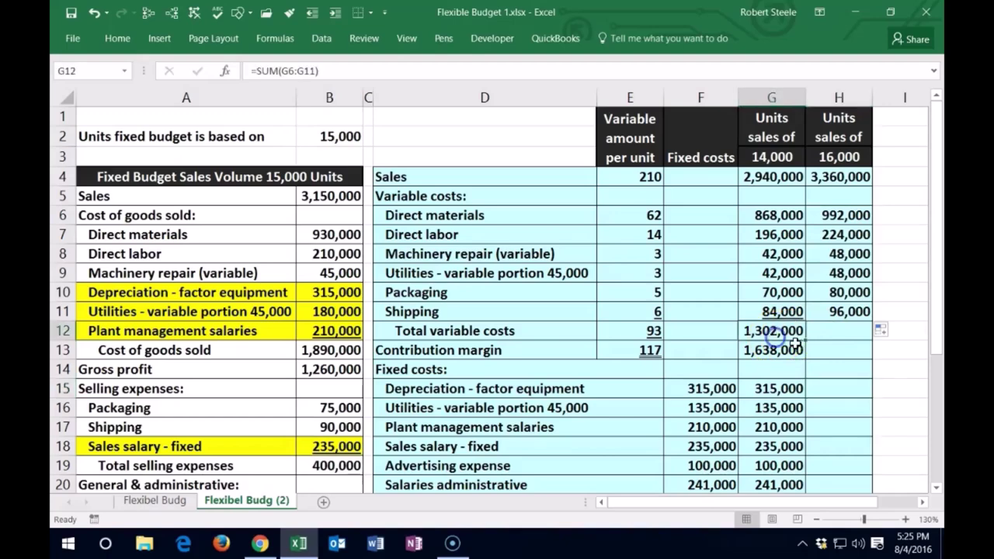
left_click(117, 38)
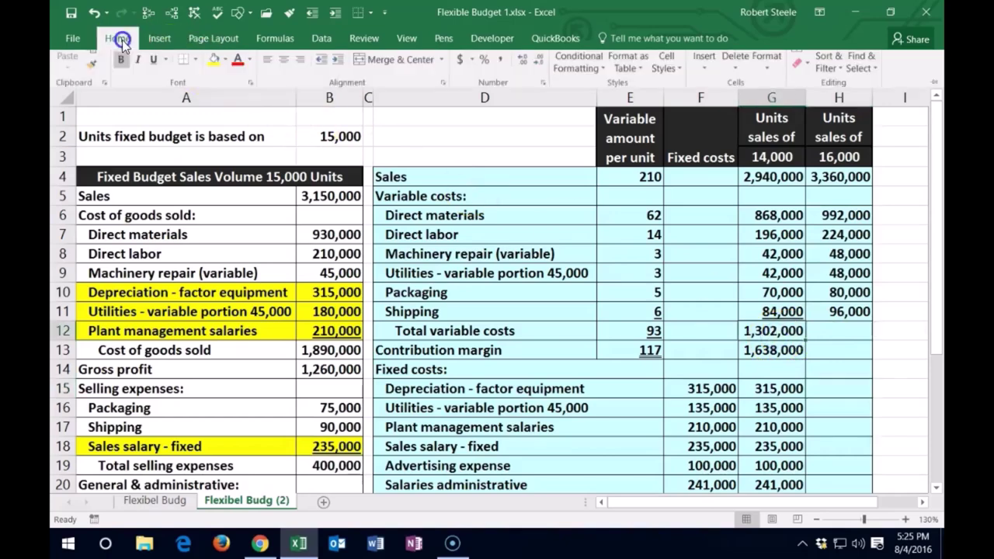
left_click(763, 342)
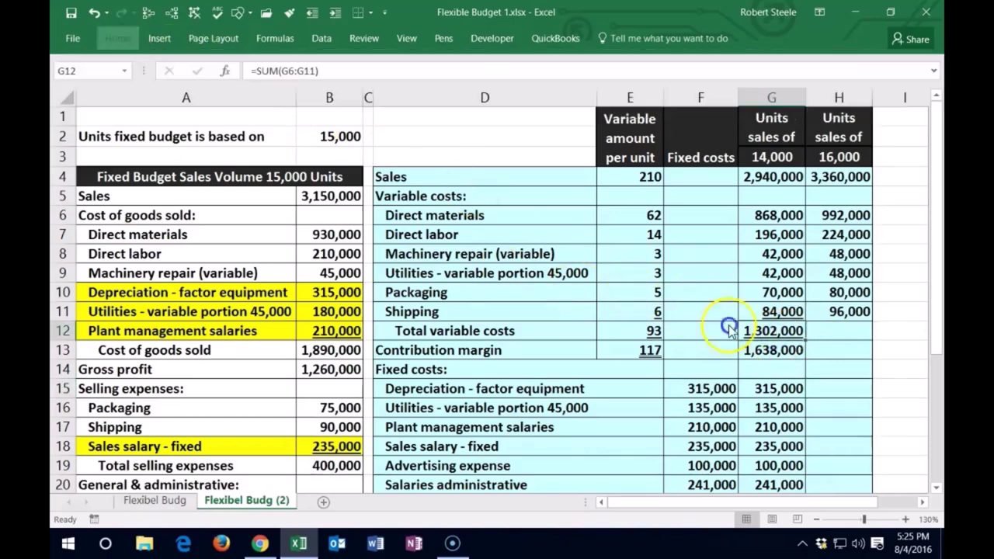
left_click(764, 347)
left_click(118, 38)
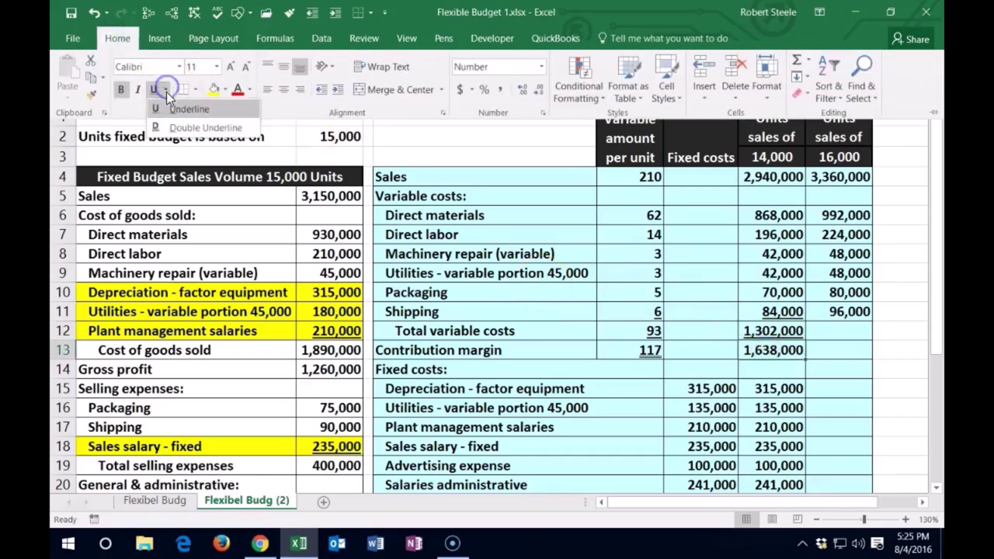
left_click(769, 354)
Step: Copy the total variable costs formula from G12 to H12 and check that it sums H6:H11
left_click(839, 331)
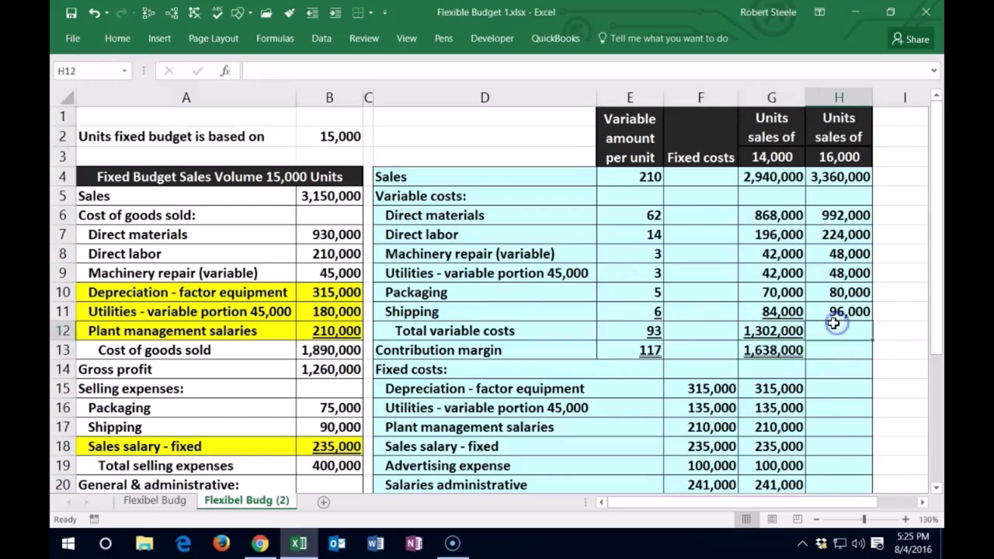
left_click(788, 331)
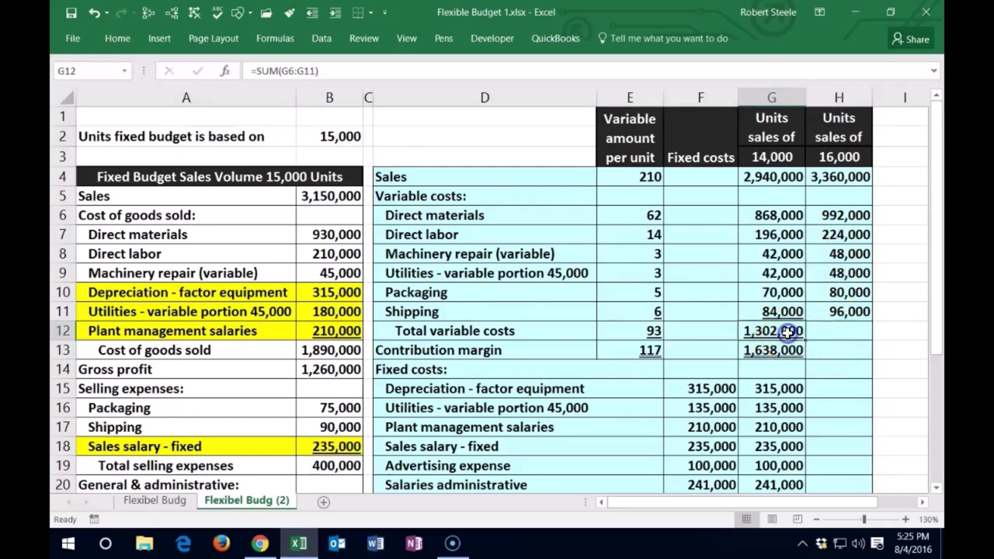
double_click(789, 331)
key("Return")
left_click(798, 331)
left_click_drag(805, 341, 843, 339)
double_click(852, 331)
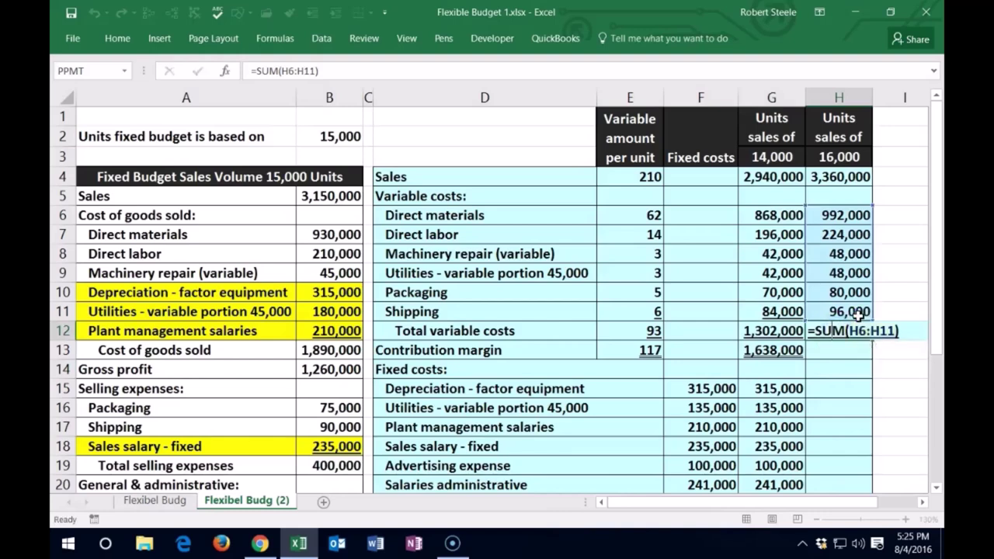
key("Return")
Step: Copy the underlined format of the Shipping amount in G11 to H11
left_click(792, 312)
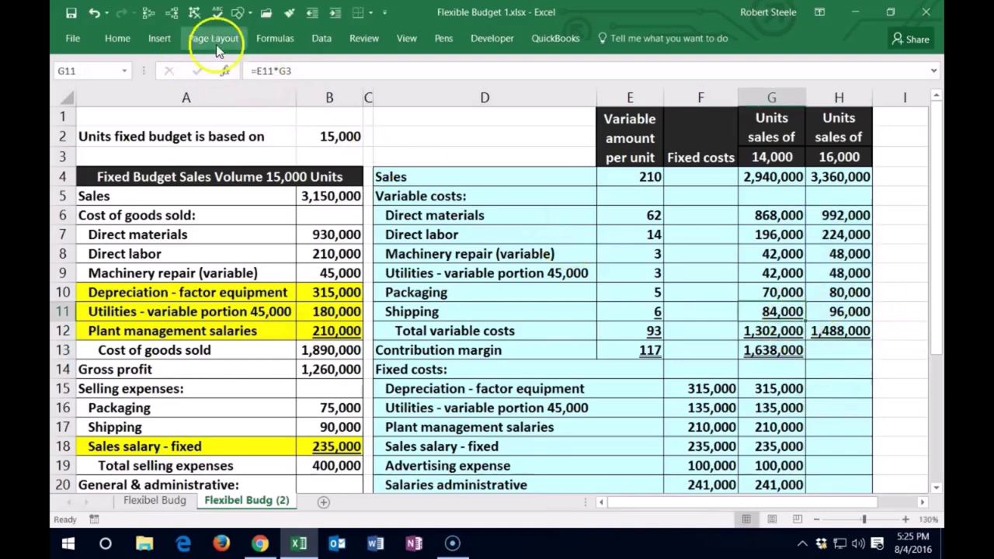
left_click(293, 13)
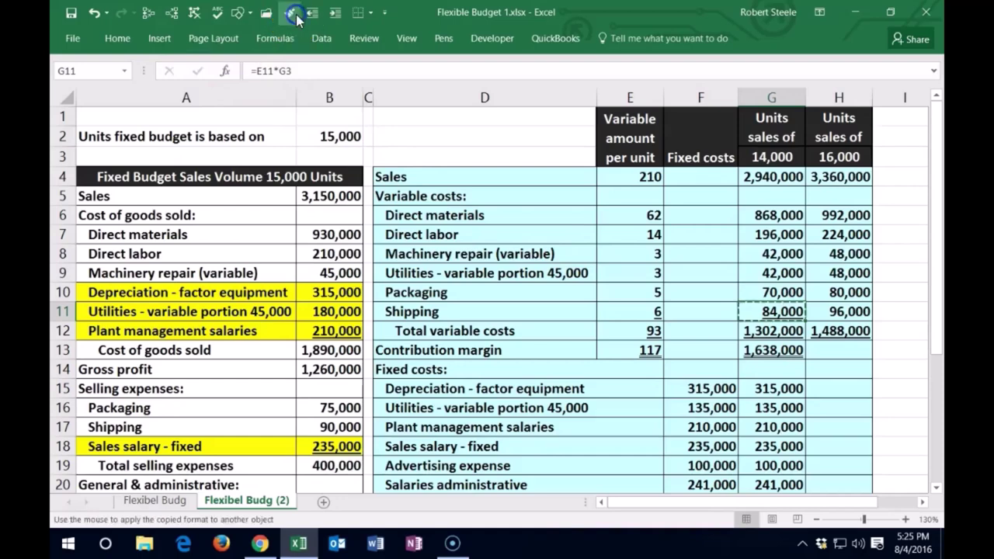
left_click(855, 310)
Step: Copy the contribution margin formula from G13 to H13 and check that it reads =H4-H12
left_click(792, 353)
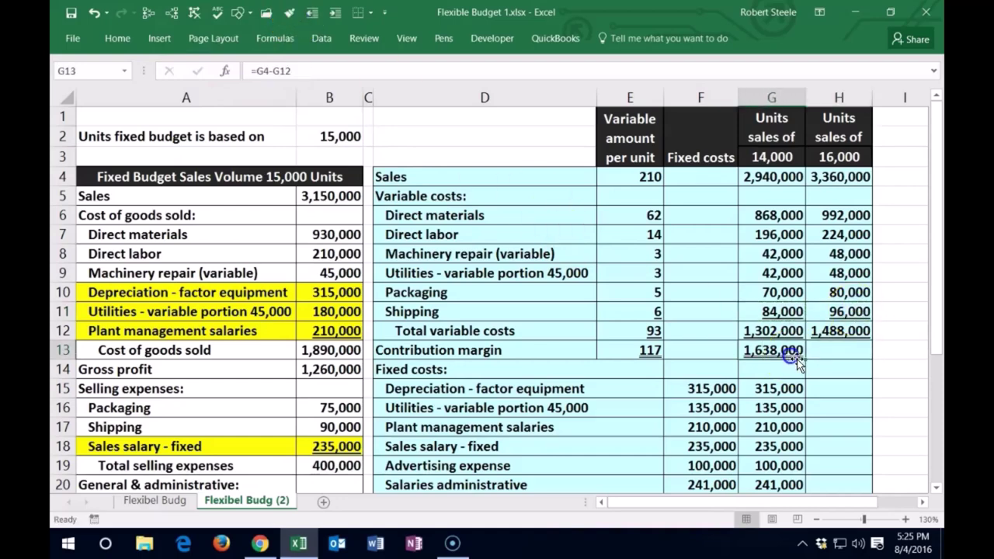
left_click_drag(805, 359, 847, 361)
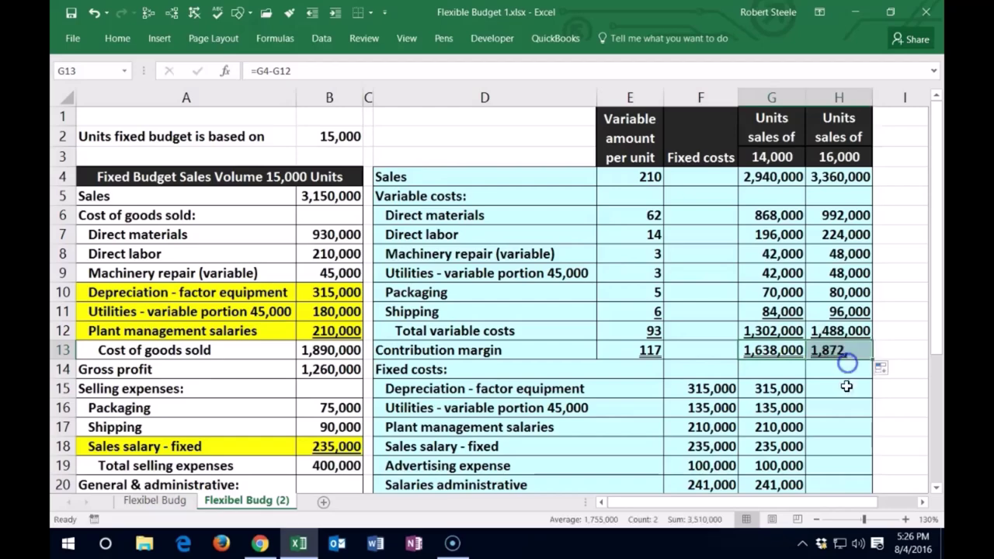
double_click(839, 350)
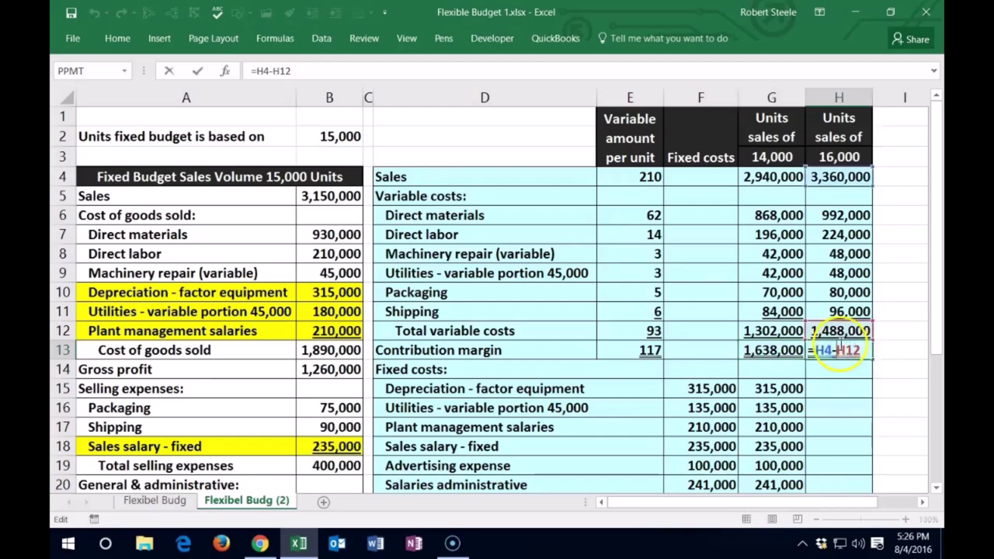
key("Return")
Step: Link depreciation for 16,000 units in H15 with =G15 and copy it down through Entertainment in H21
scroll(836, 344, "down", 3)
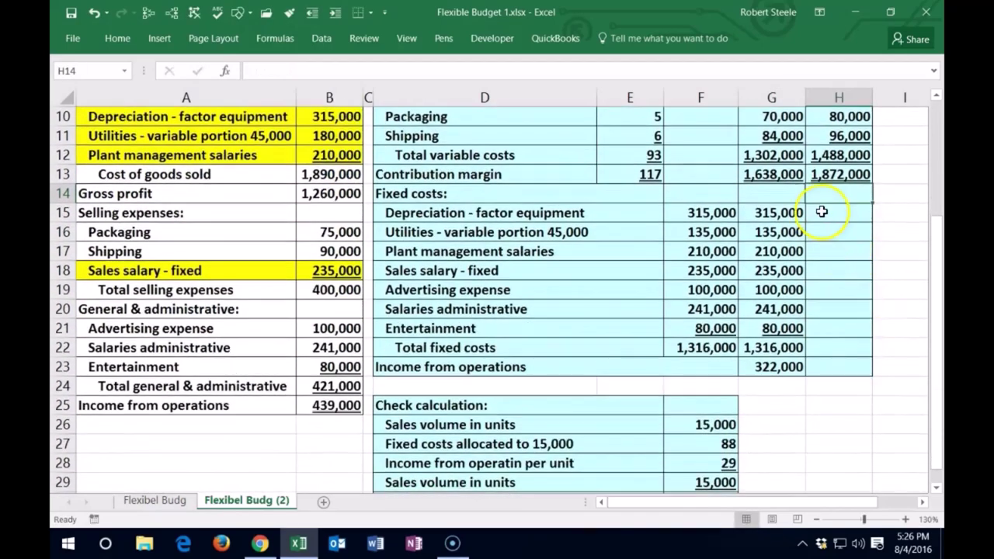
left_click(822, 211)
type("=")
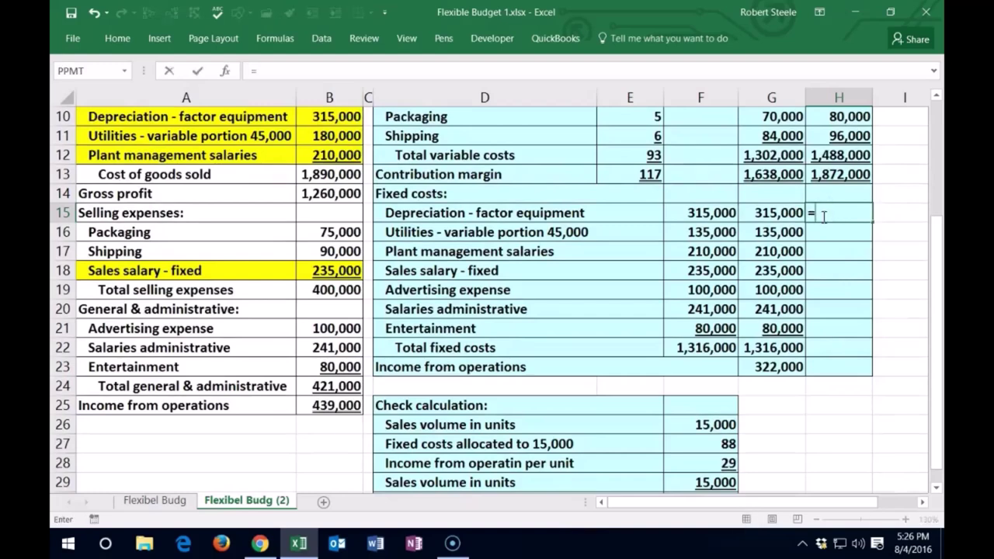
left_click(771, 213)
key("Return")
left_click(830, 218)
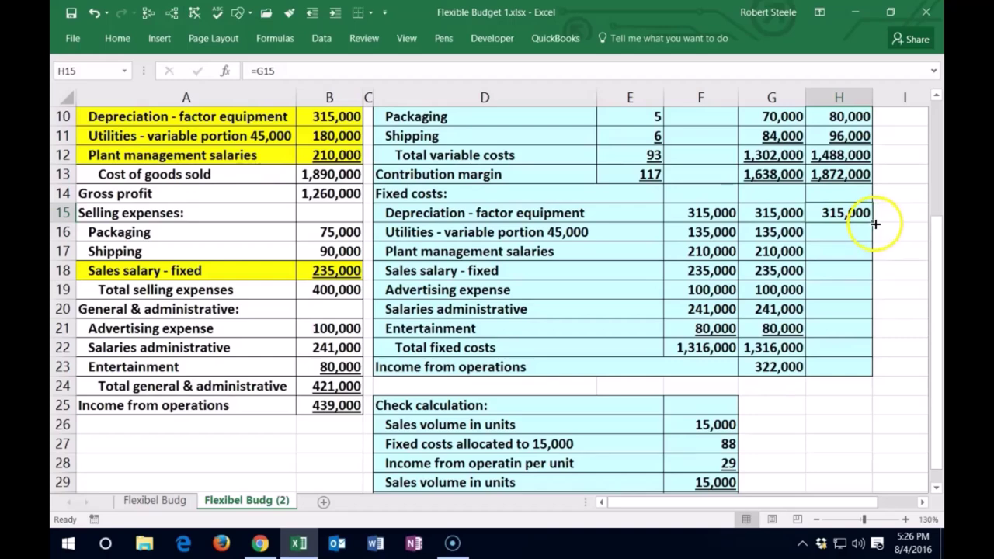
left_click_drag(876, 223, 864, 330)
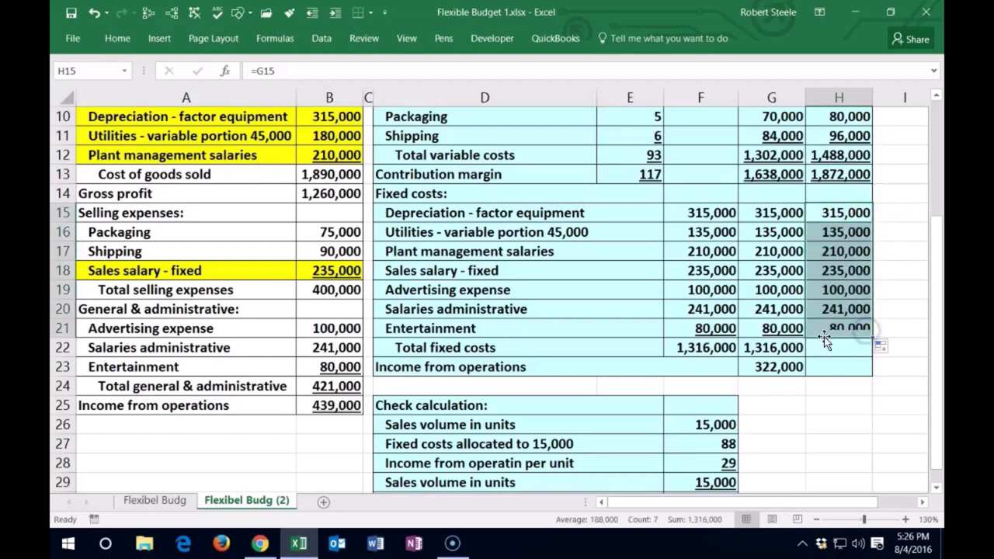
Step: Copy the underlined format of the Entertainment amount in G21 to H21
left_click(788, 328)
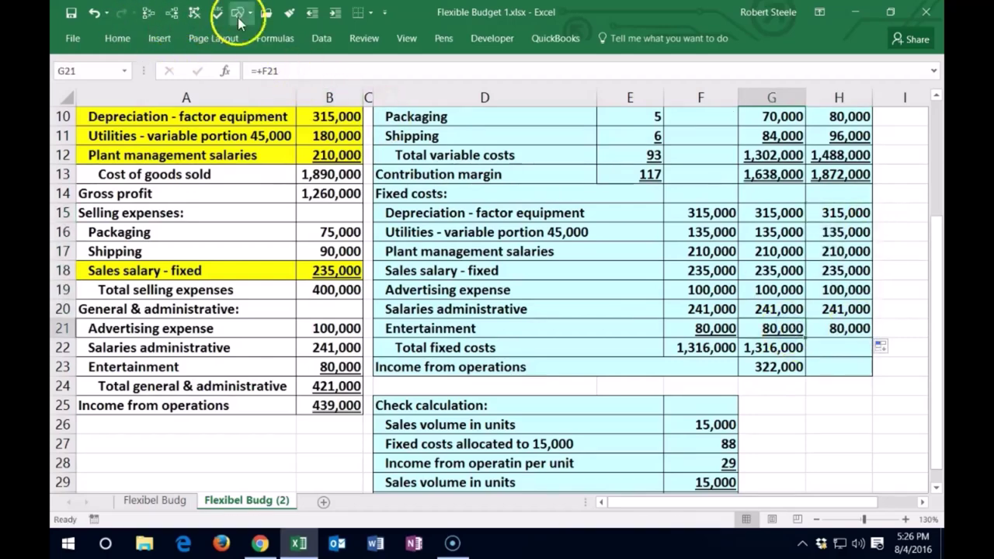
left_click(286, 13)
key("Right")
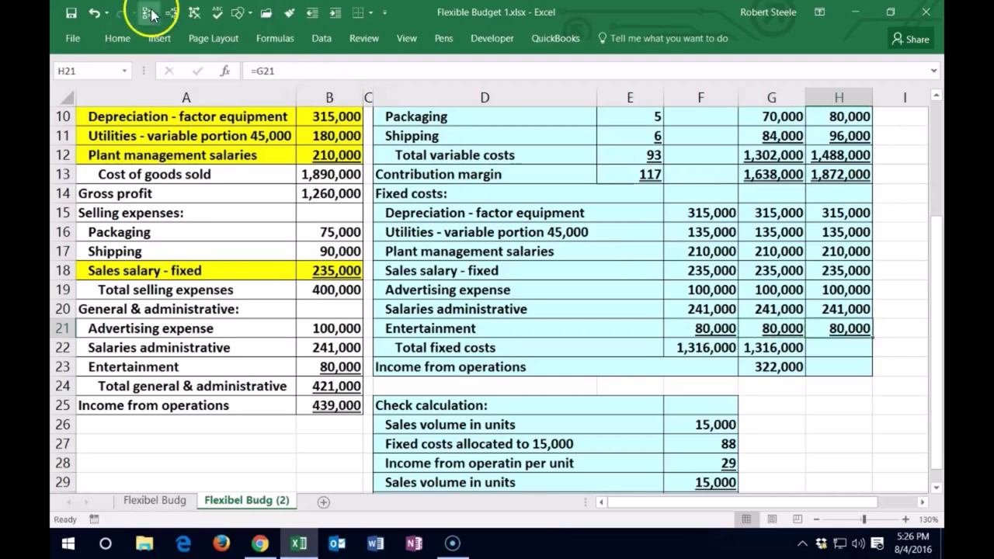
Step: Copy the total fixed costs formula from G22 to H22
left_click(801, 352)
left_click_drag(808, 359, 848, 357)
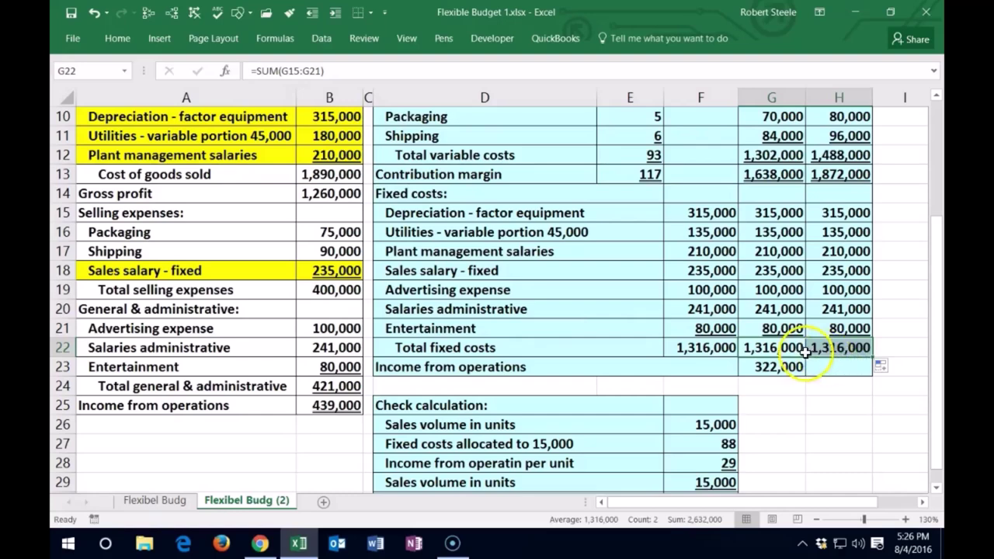
Step: Apply a single underline to the total fixed costs in G22:H22
left_click(118, 38)
left_click(163, 90)
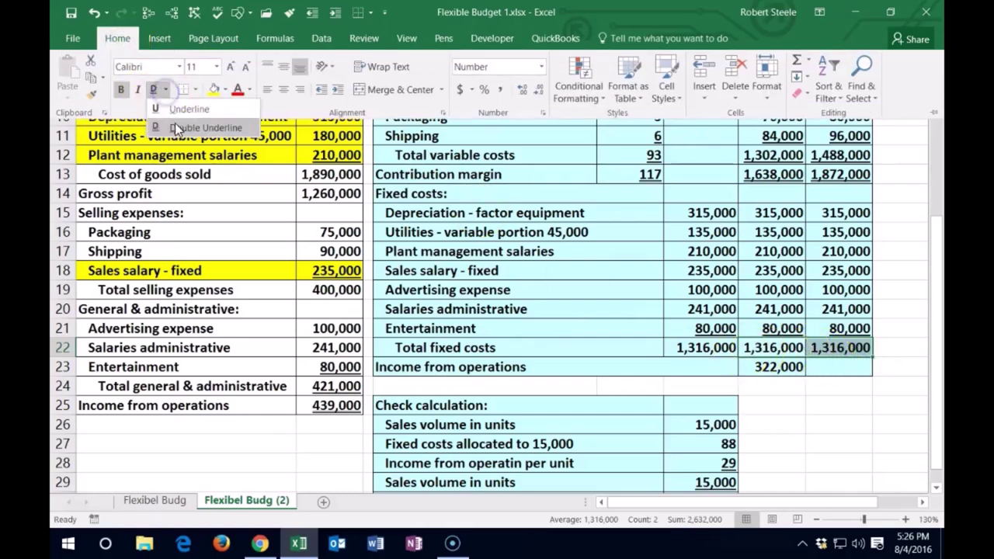
left_click(180, 110)
Step: Apply a double underline to the 14,000-unit income from operations in G23
left_click(777, 367)
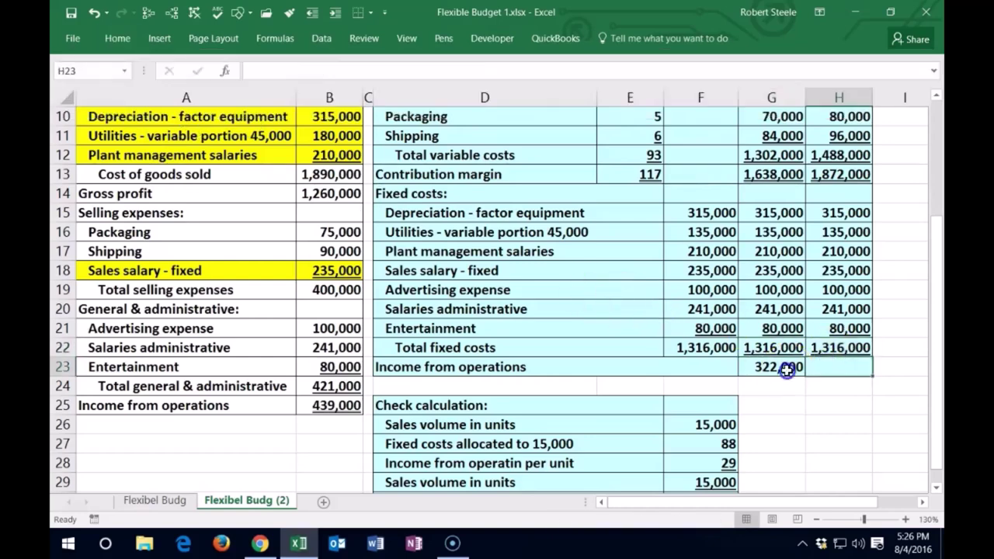
left_click(118, 39)
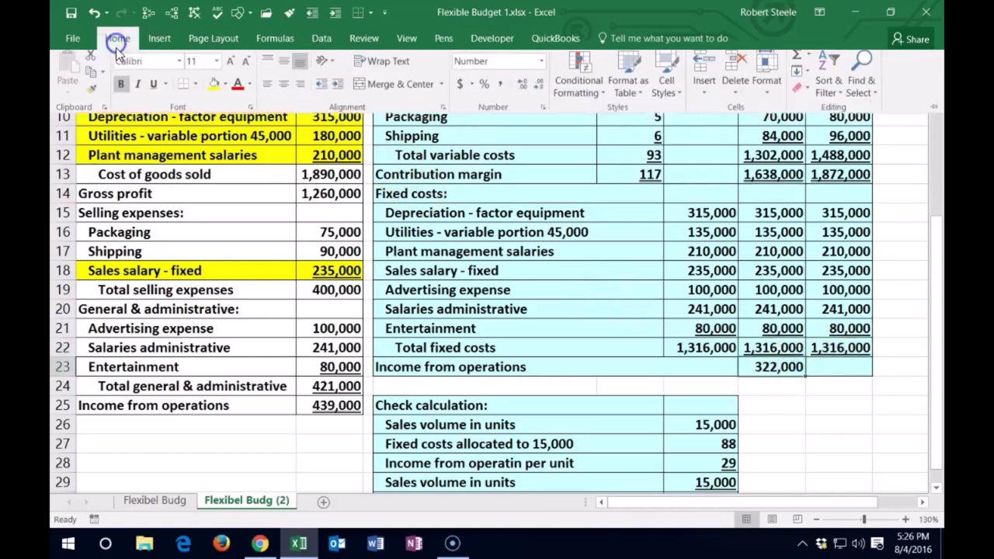
left_click(164, 89)
left_click(180, 127)
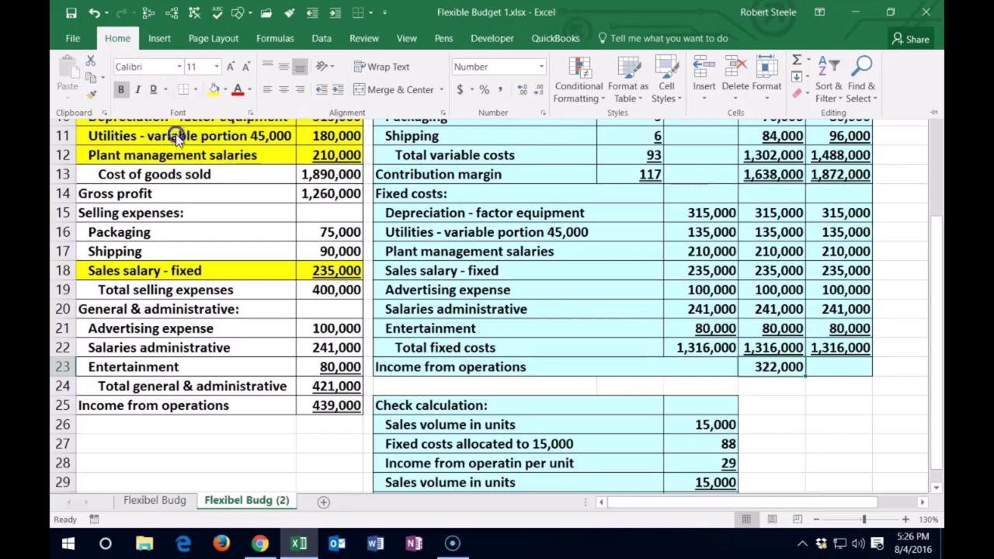
Step: Copy the income from operations formula from G23 to H23 and check that it reads =H13-H22
left_click(806, 379)
left_click(811, 406)
left_click(799, 371)
left_click_drag(806, 377, 862, 378)
left_click(848, 393)
double_click(845, 368)
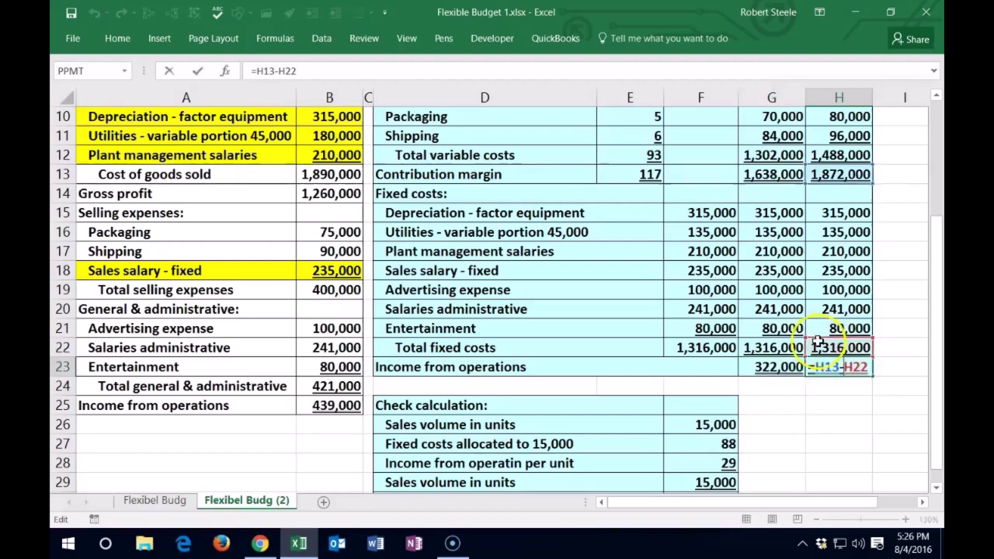
key("Return")
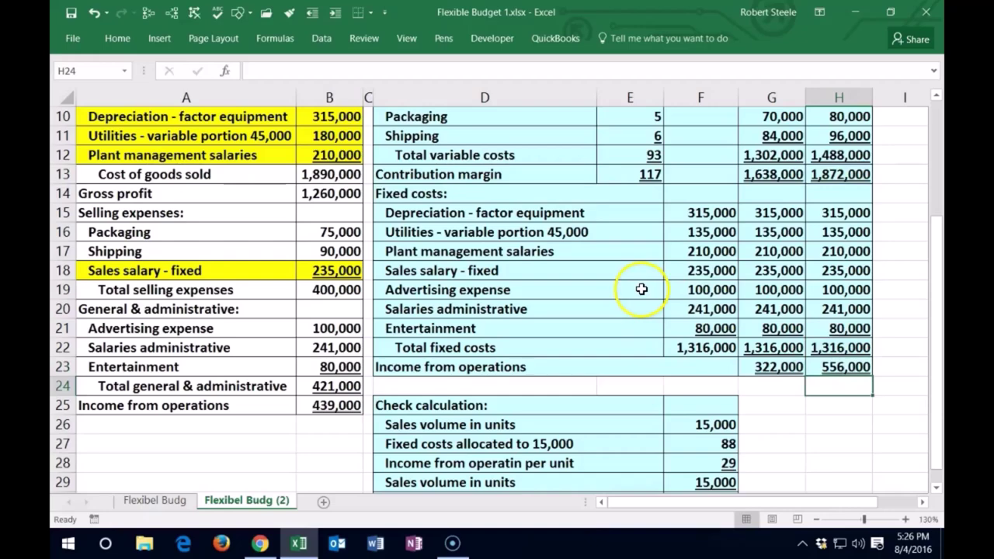
scroll(641, 289, "up", 3)
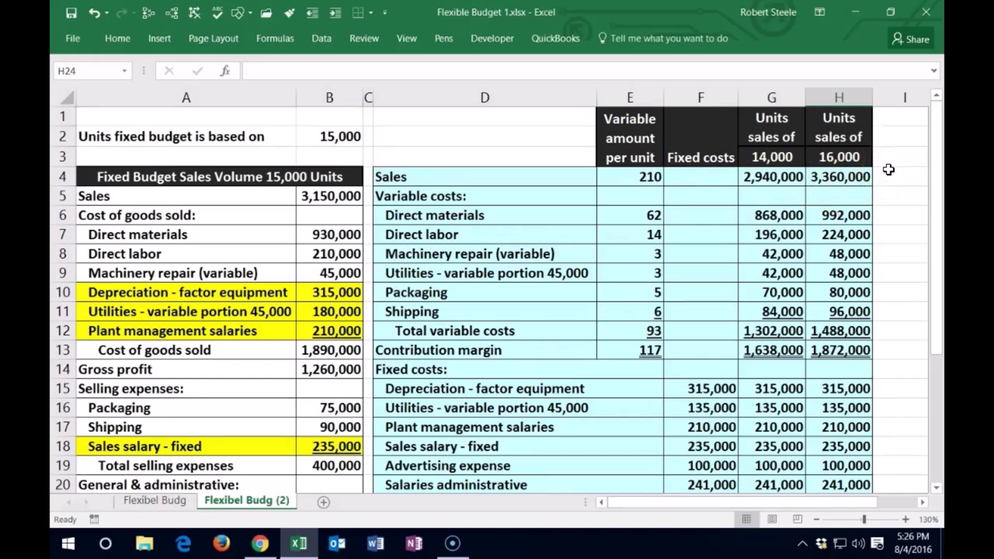
scroll(888, 167, "down", 3)
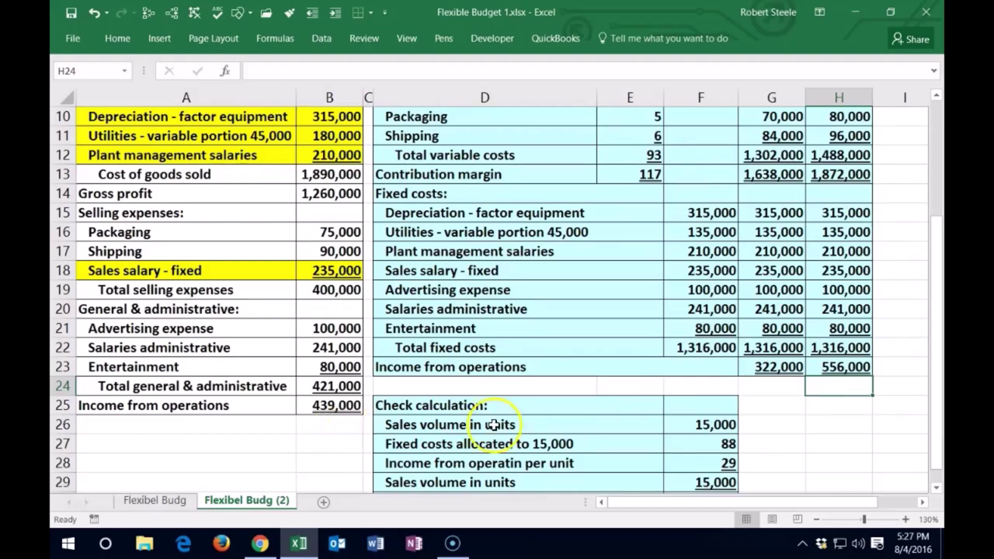
scroll(769, 400, "up", 2)
scroll(759, 401, "up", 1)
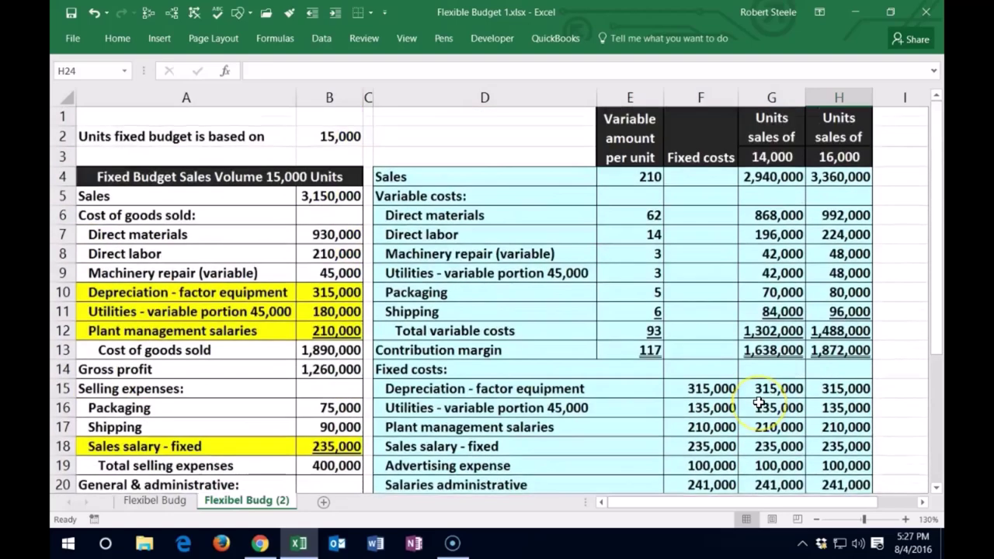
scroll(760, 402, "down", 4)
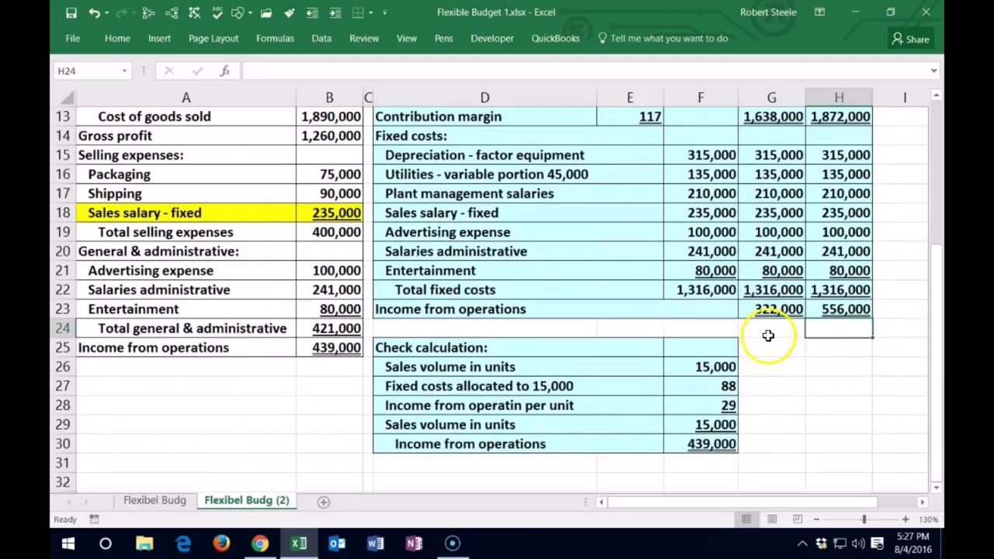